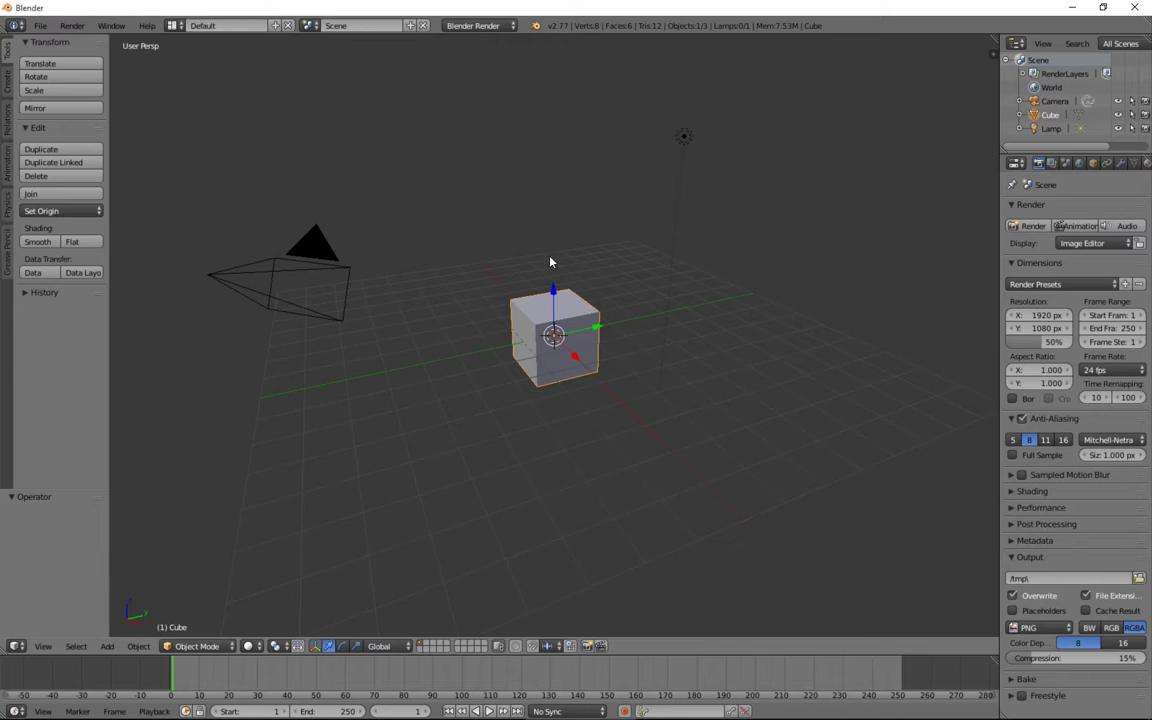
Step: Scale the cube along X, Y and Z into a wide slab 0.134 thick
middle_click_drag(472, 428, 509, 450)
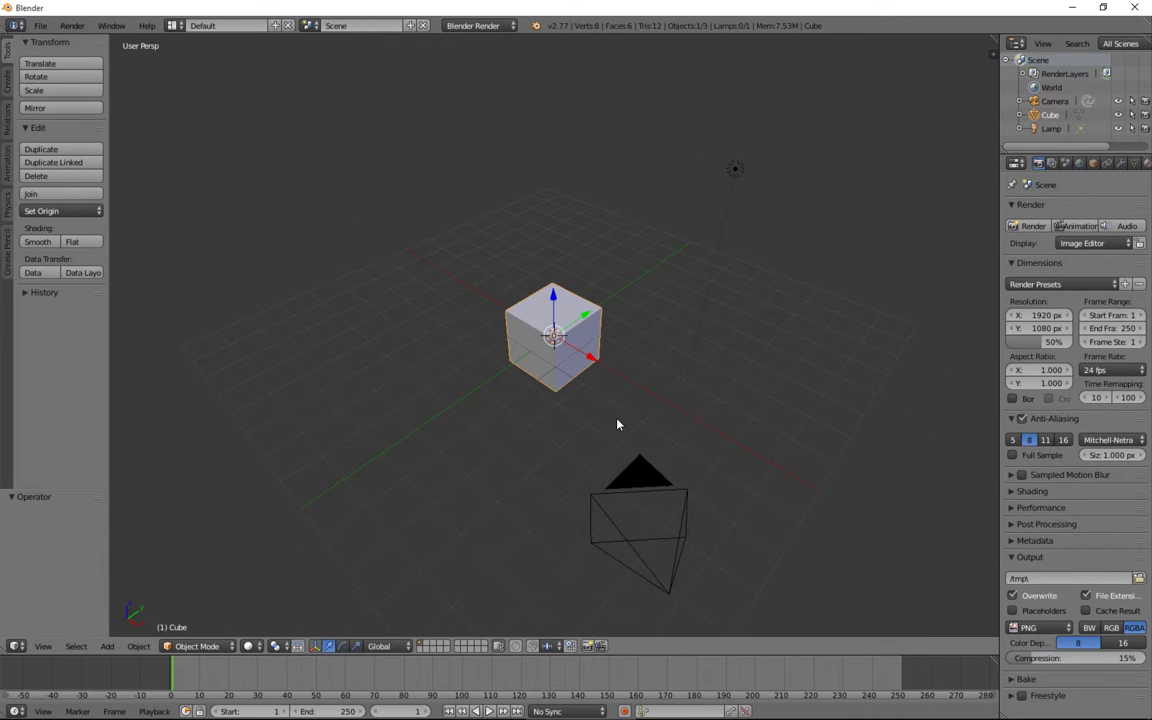
scroll(617, 424, "down", 3)
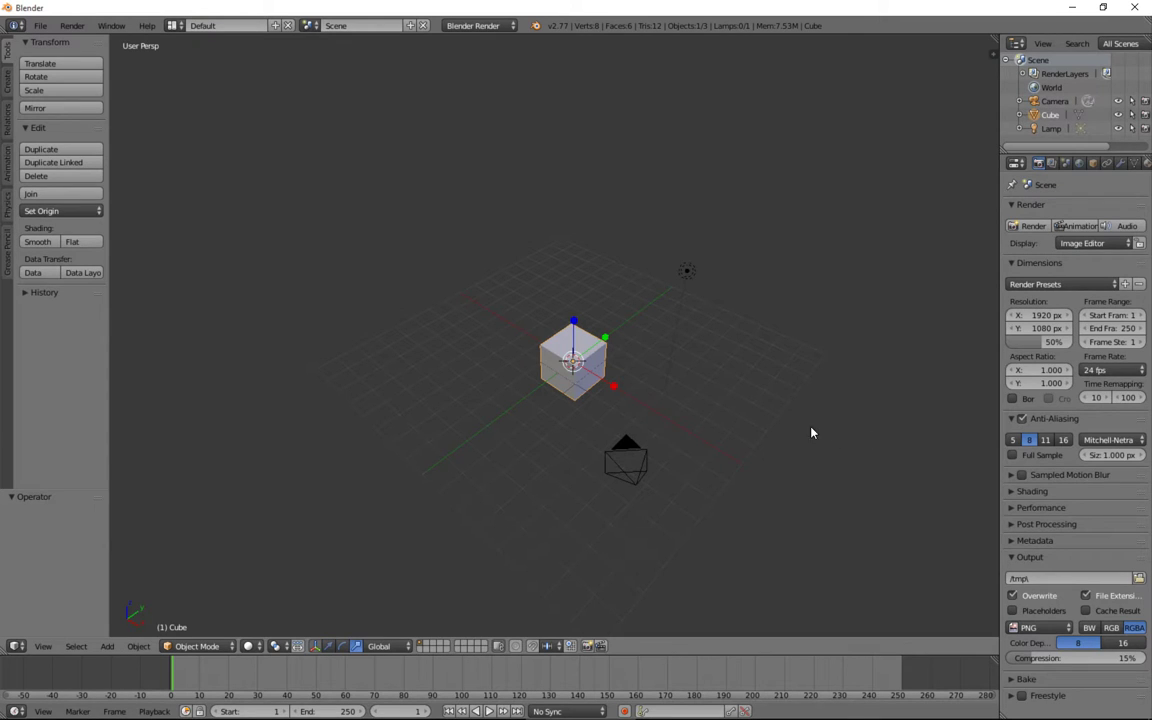
key("s")
key("x")
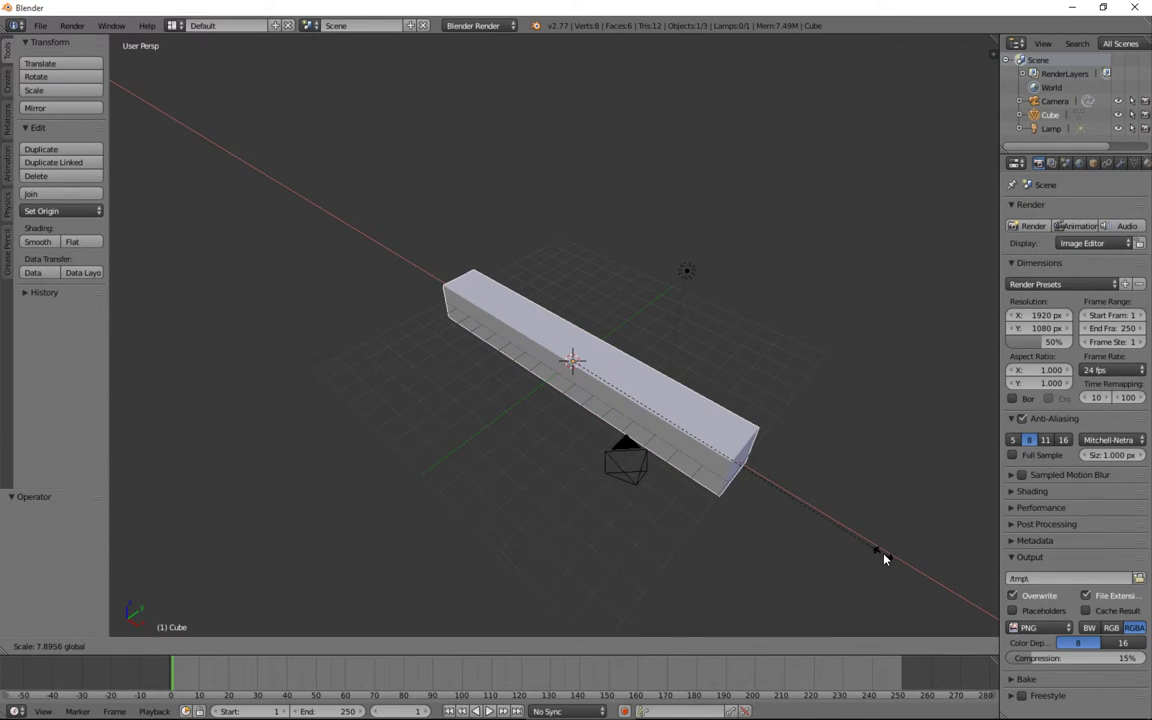
left_click(795, 498)
key("s")
key("y")
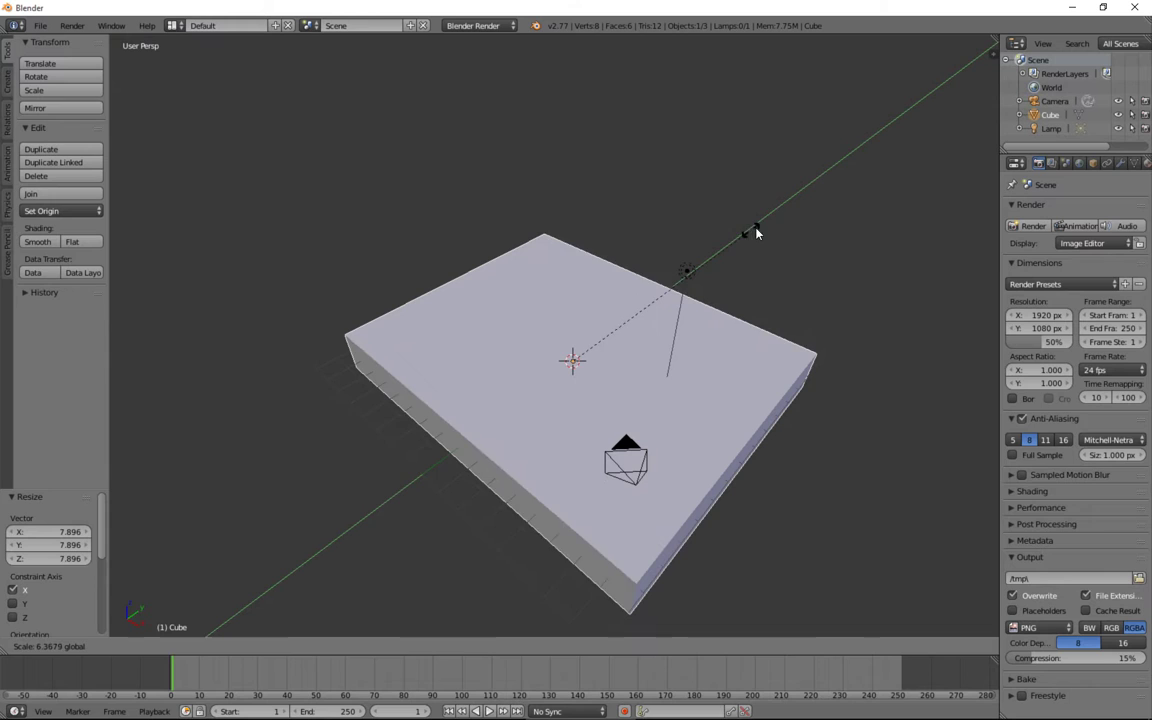
left_click(795, 212)
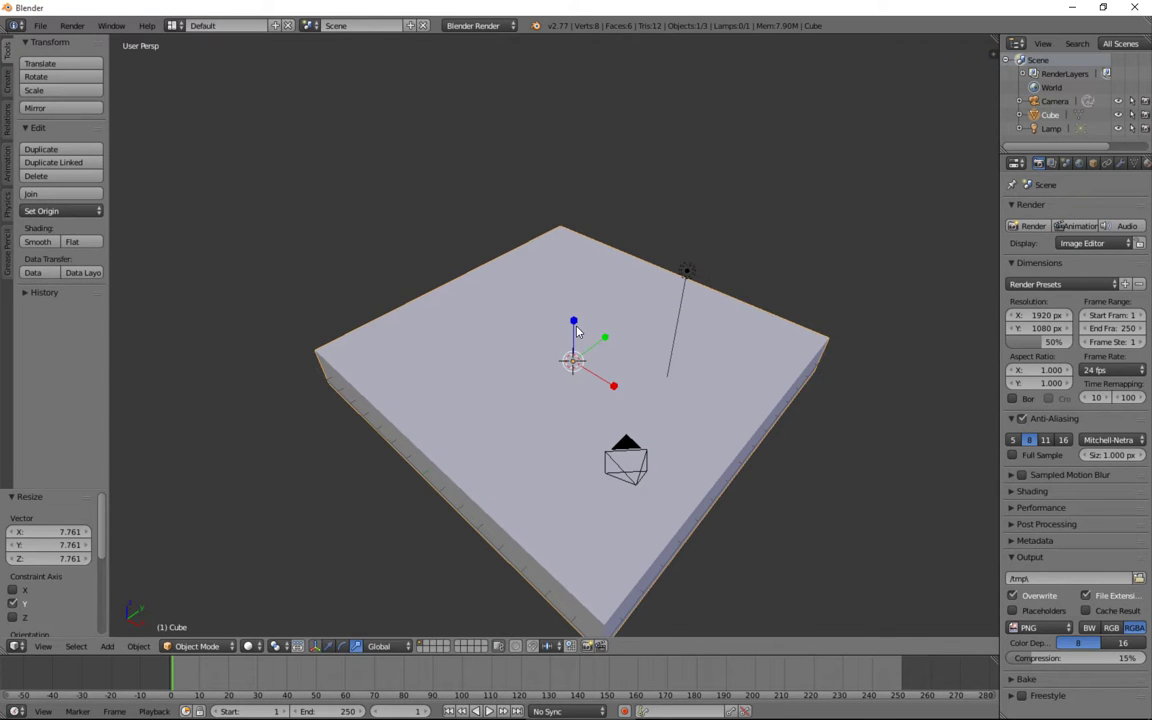
key("s")
key("z")
left_click(574, 385)
Step: Lower the slab by 0.143 along Z with the Translate manipulator
mouse_move(578, 419)
middle_mouse_down()
mouse_move(599, 419)
mouse_move(613, 375)
mouse_move(591, 432)
middle_mouse_up()
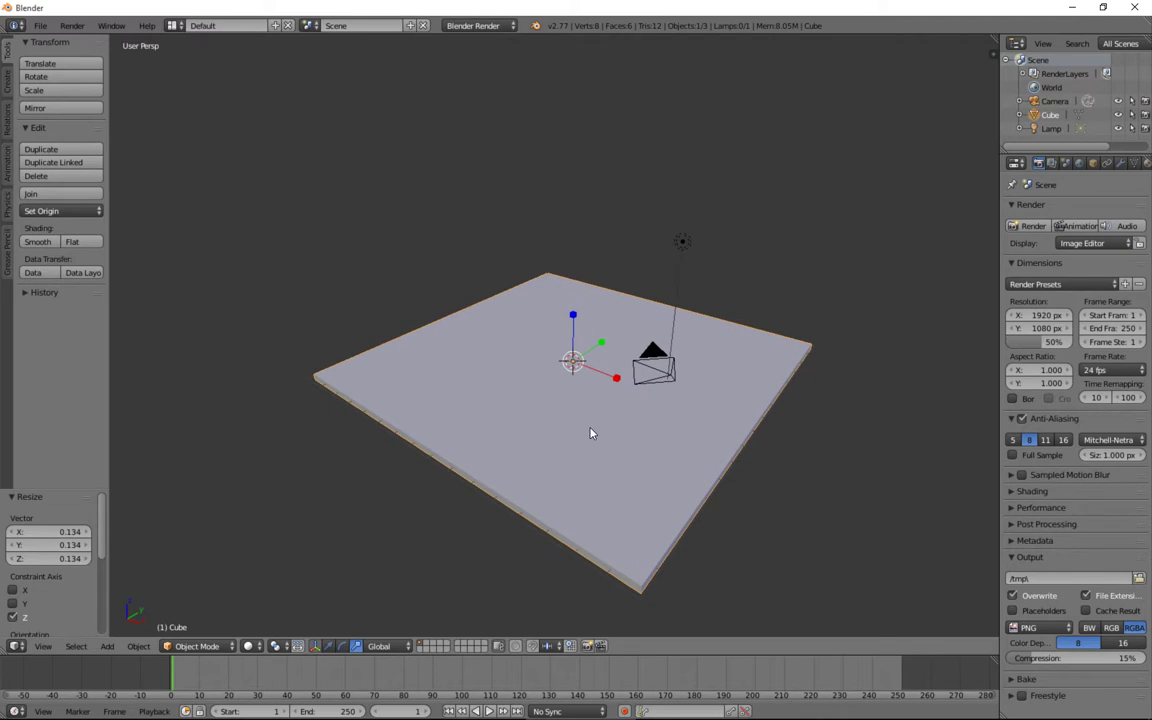
left_click(330, 645)
left_click_drag(577, 322, 571, 324)
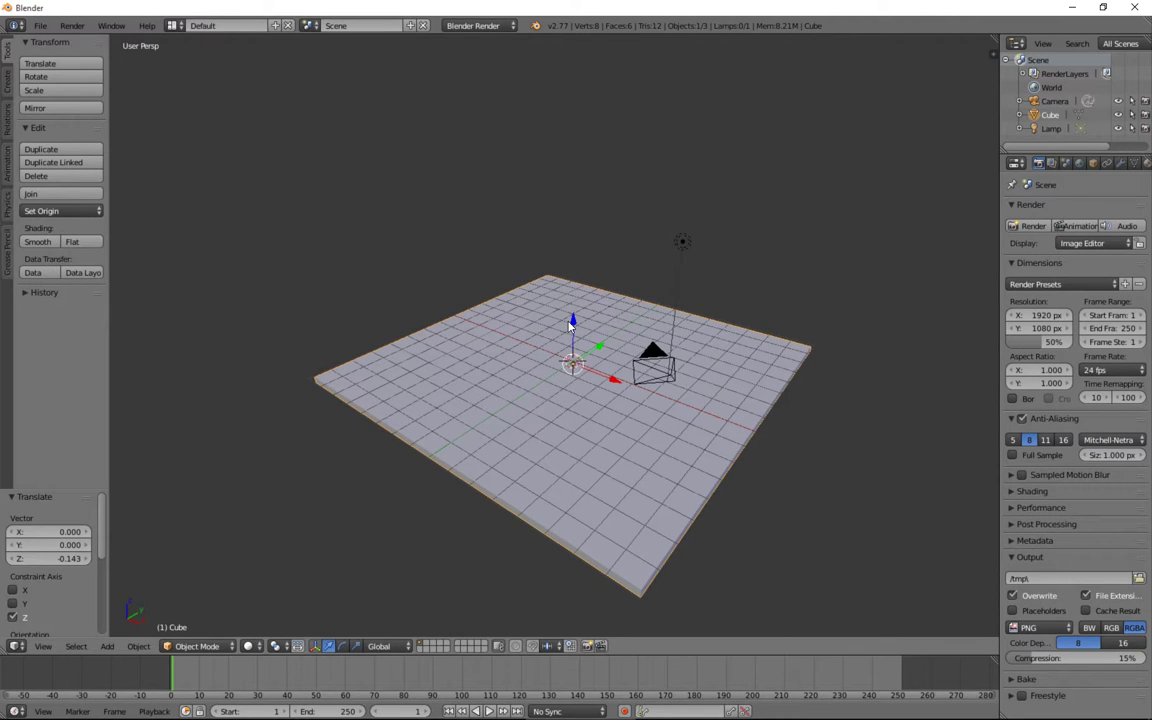
Step: Switch the slab into Edit Mode and deselect the whole mesh
left_click(225, 650)
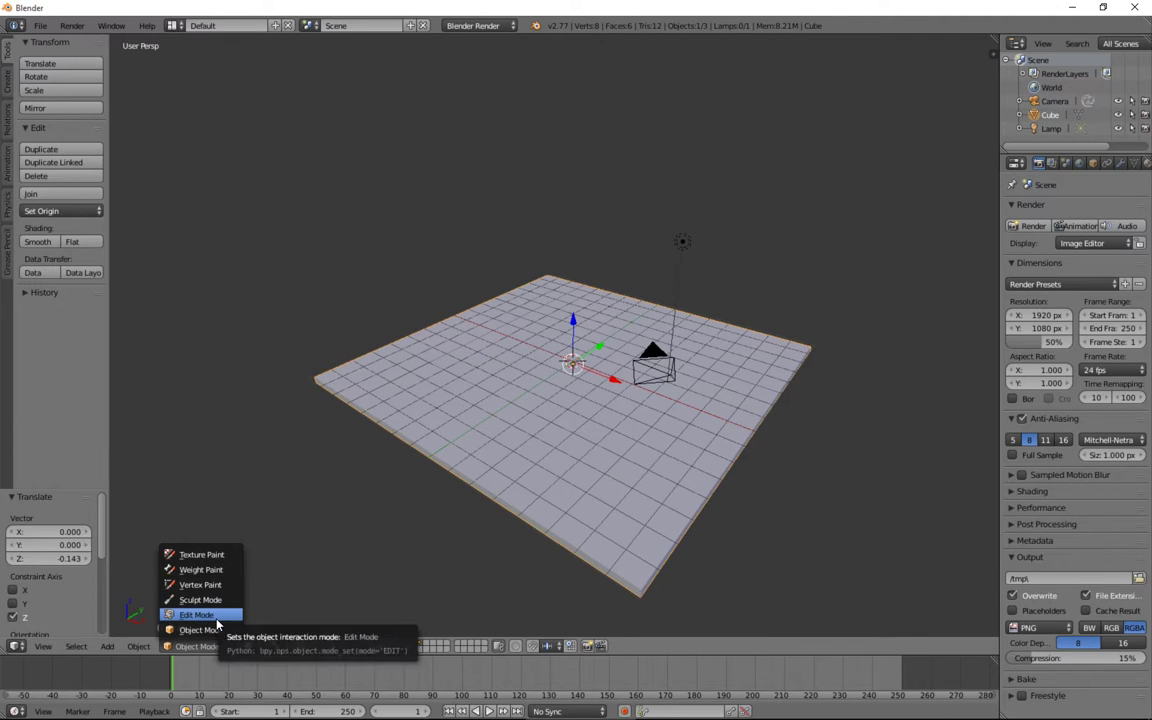
left_click(212, 614)
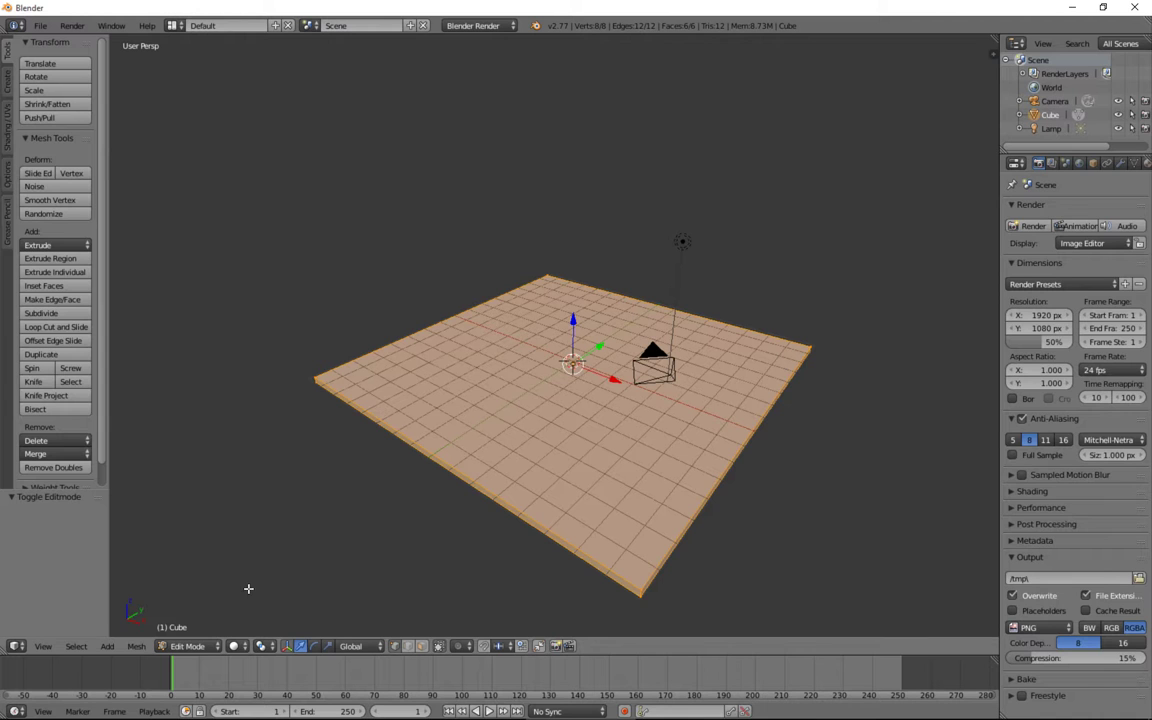
middle_click_drag(442, 514, 408, 488)
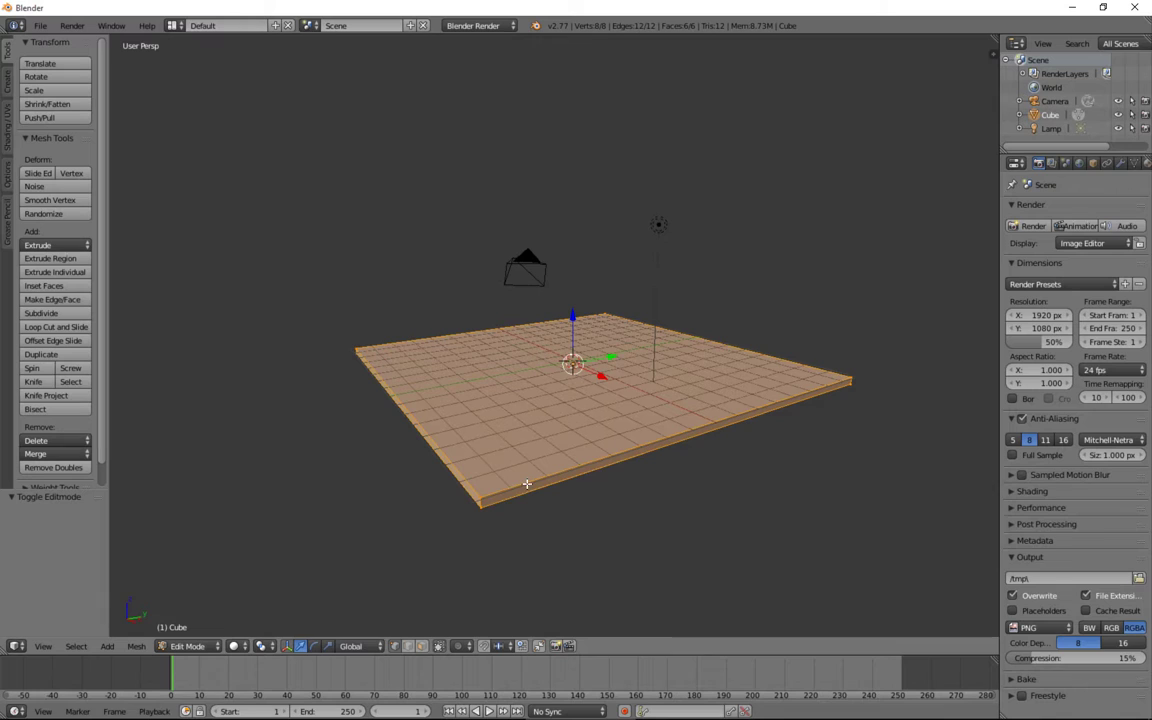
key("a")
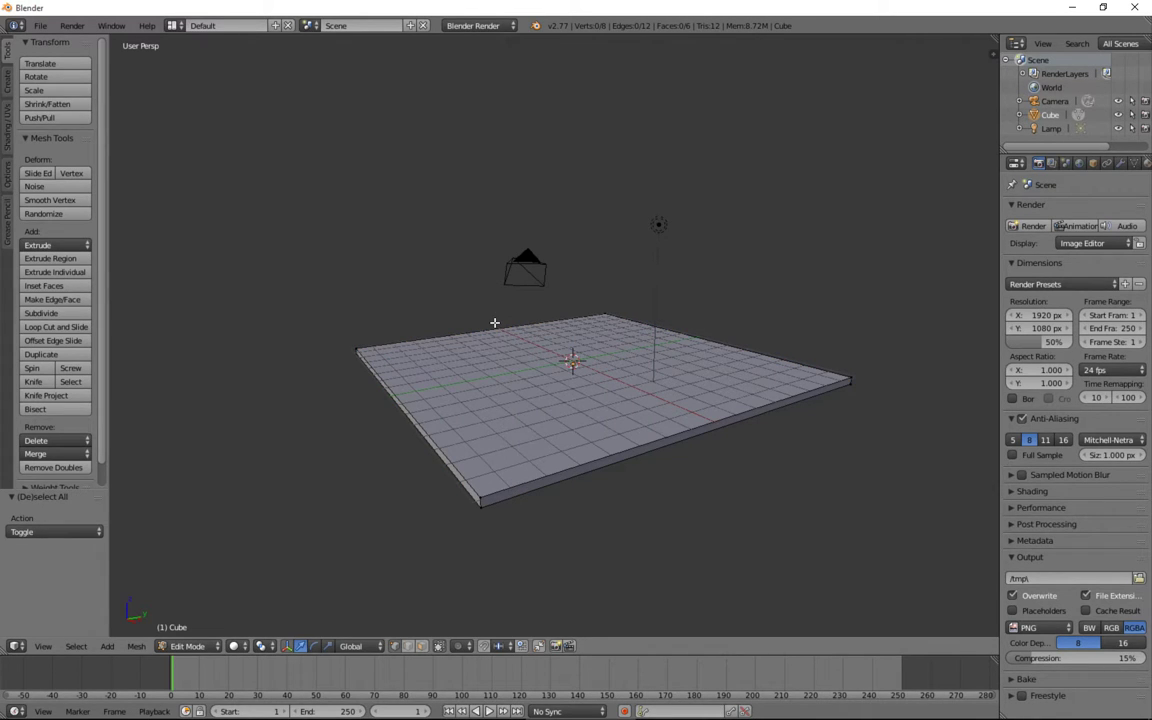
Step: Place the 3D cursor just left of the plane's front-left corner, then deselect all
right_click(480, 499)
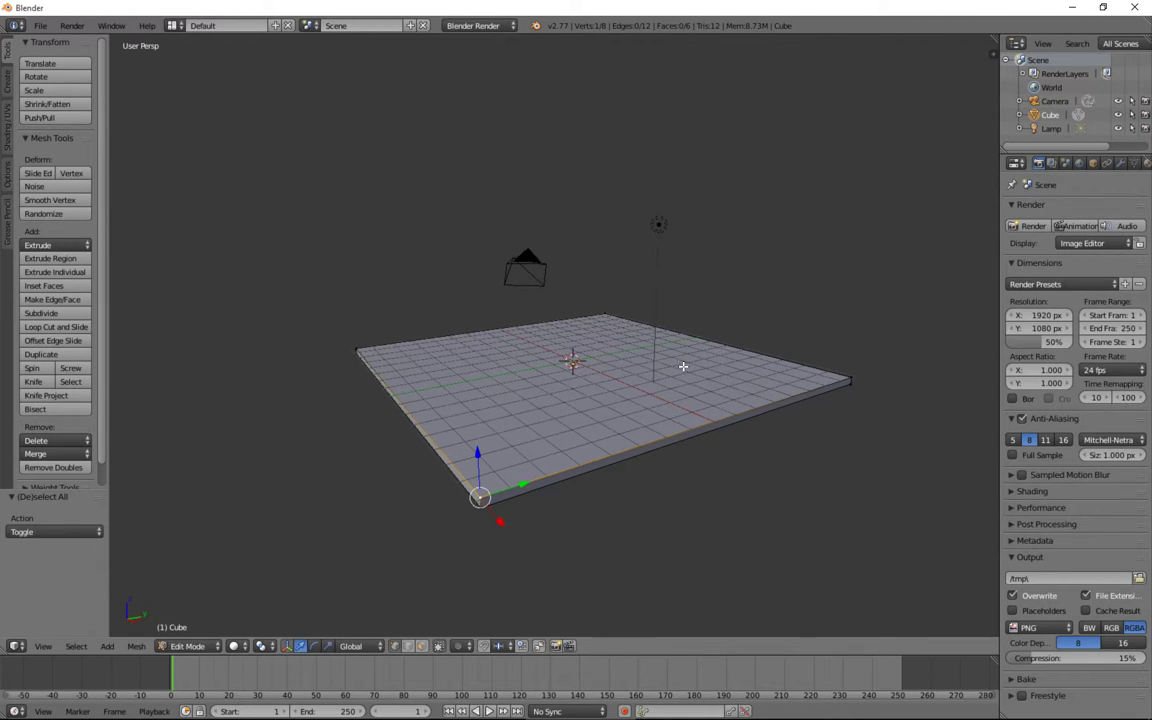
middle_click_drag(676, 435, 604, 460)
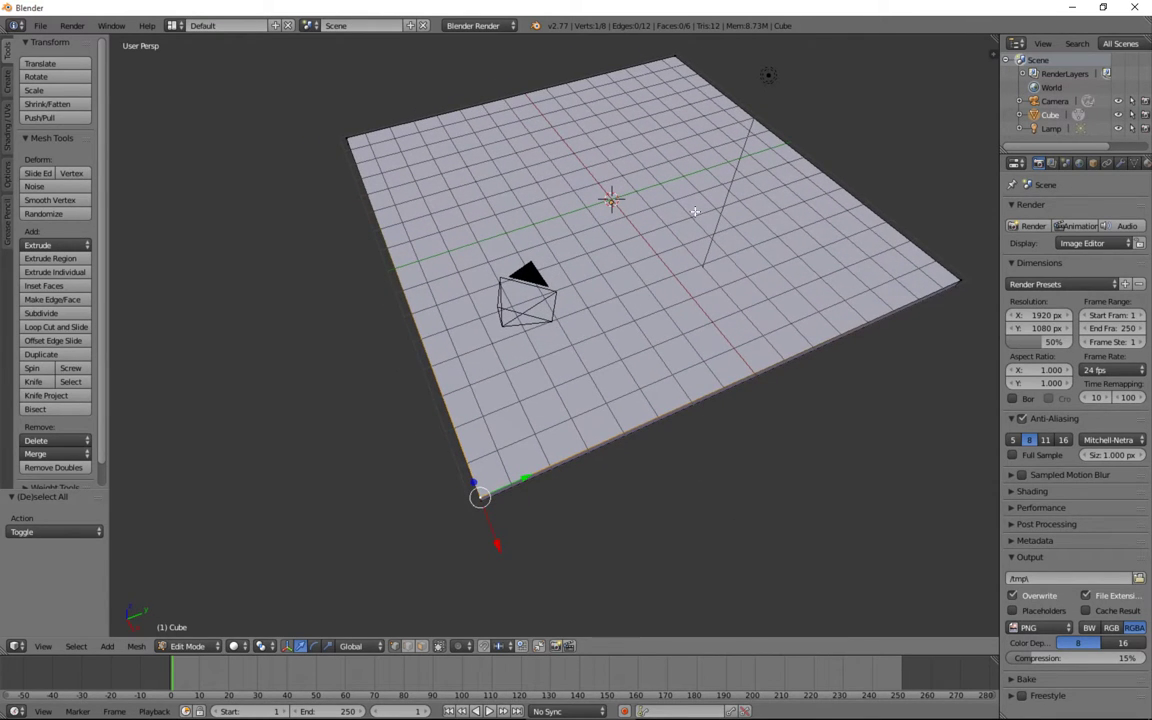
left_click(358, 290)
middle_click_drag(546, 241, 563, 307)
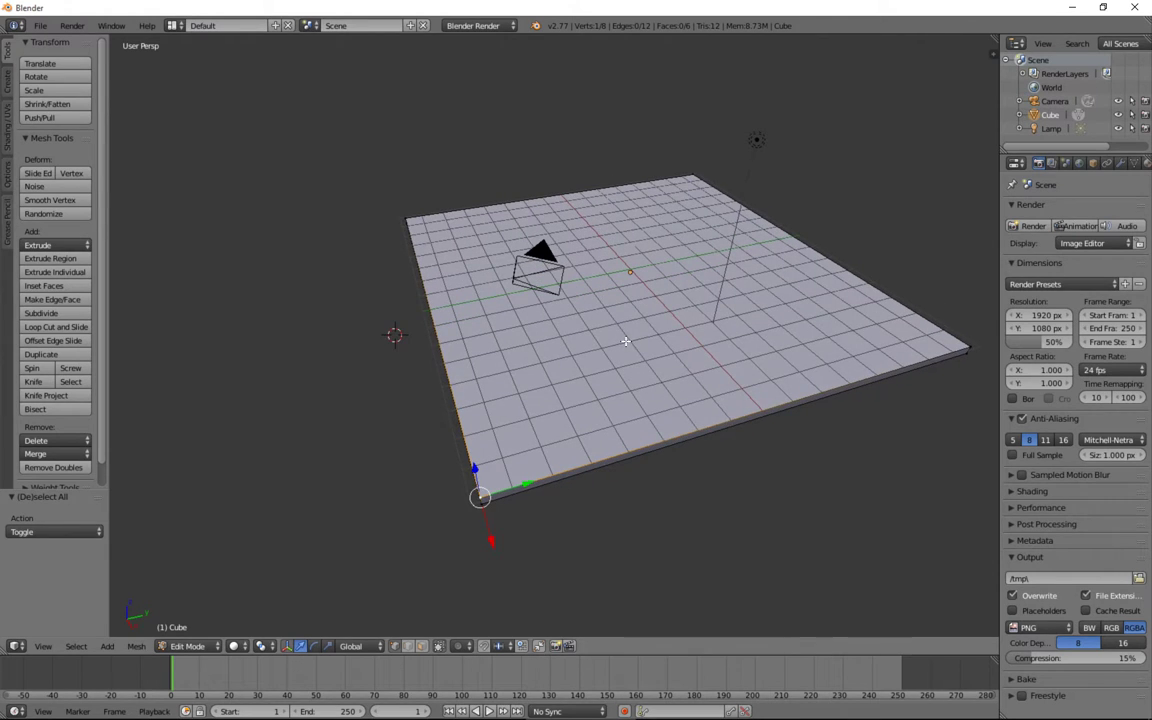
key("a")
middle_click_drag(647, 315, 581, 416)
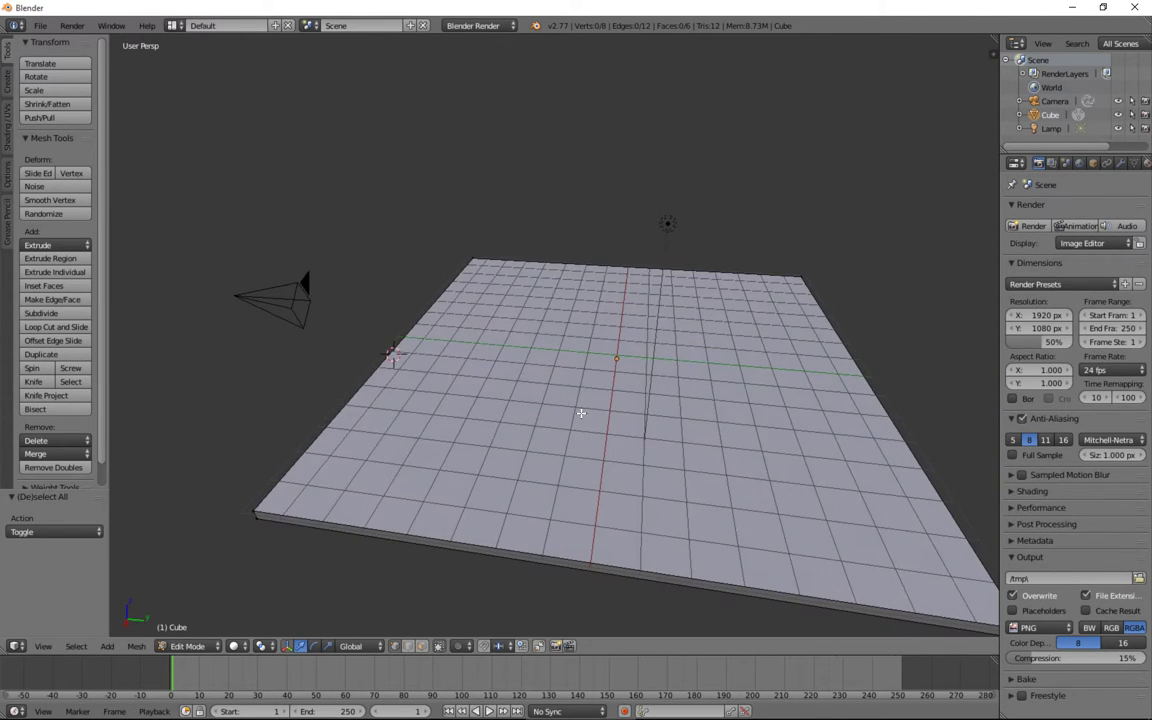
mouse_move(640, 380)
middle_mouse_down()
mouse_move(604, 380)
mouse_move(643, 391)
middle_mouse_up()
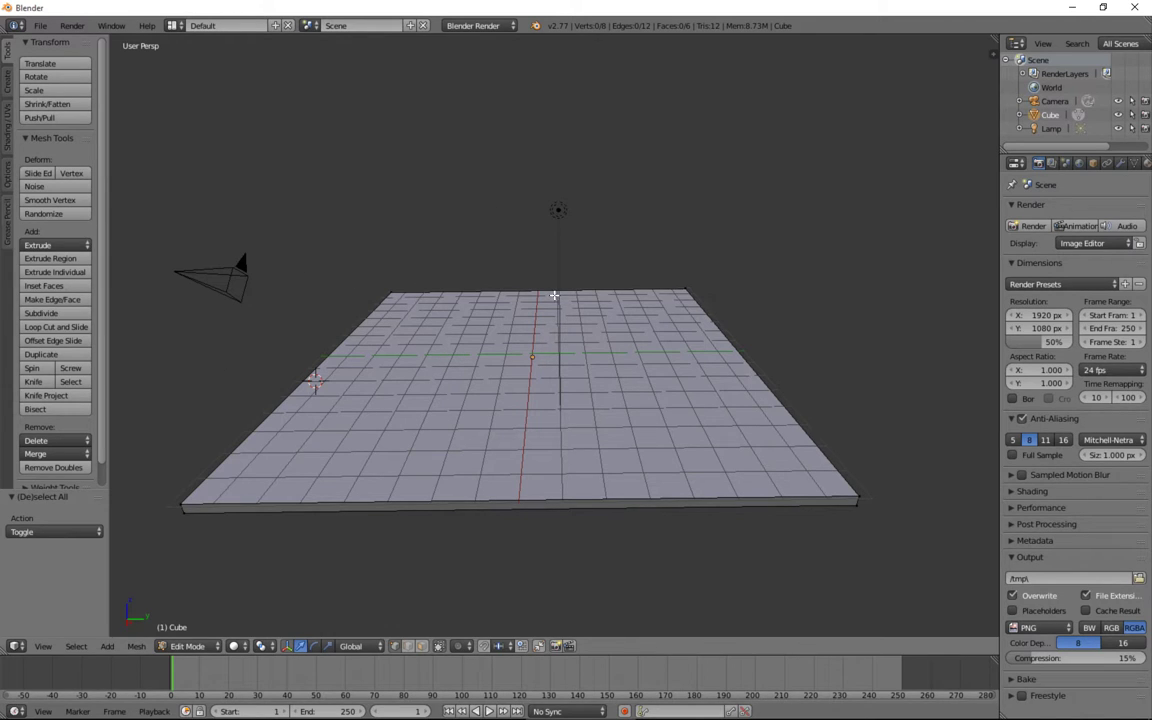
Step: Add two crossing centred loop cuts through the slab, redoing a misplaced first cut
left_click(57, 336)
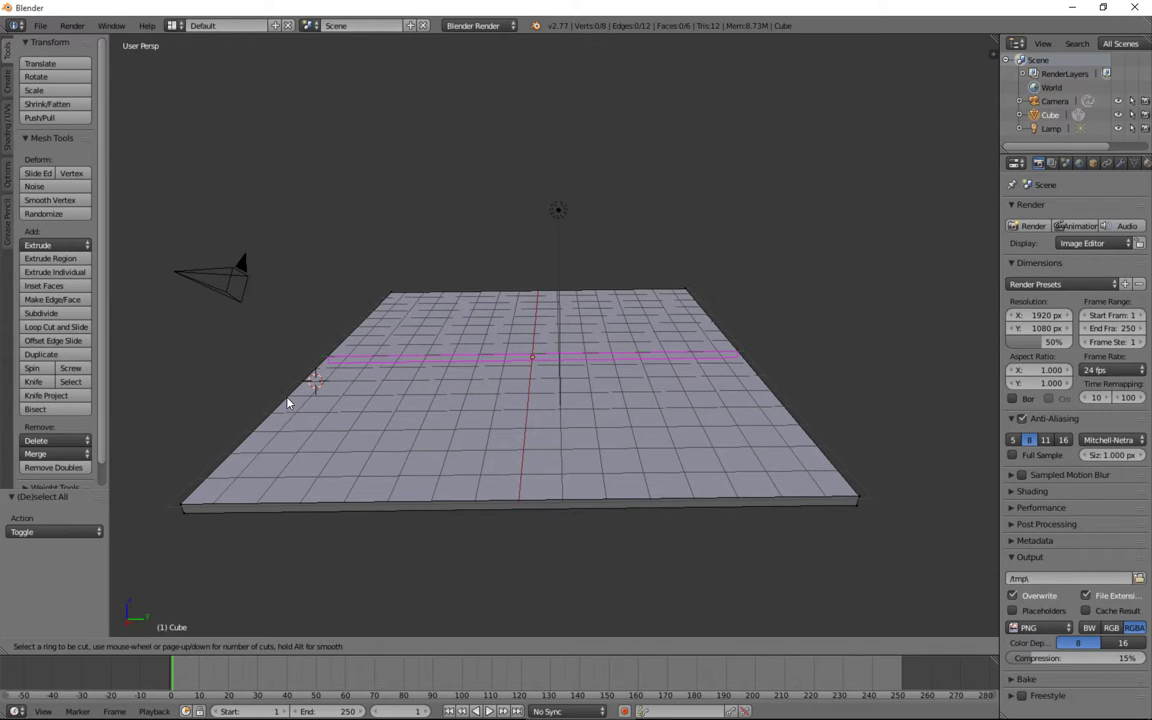
left_click(510, 490)
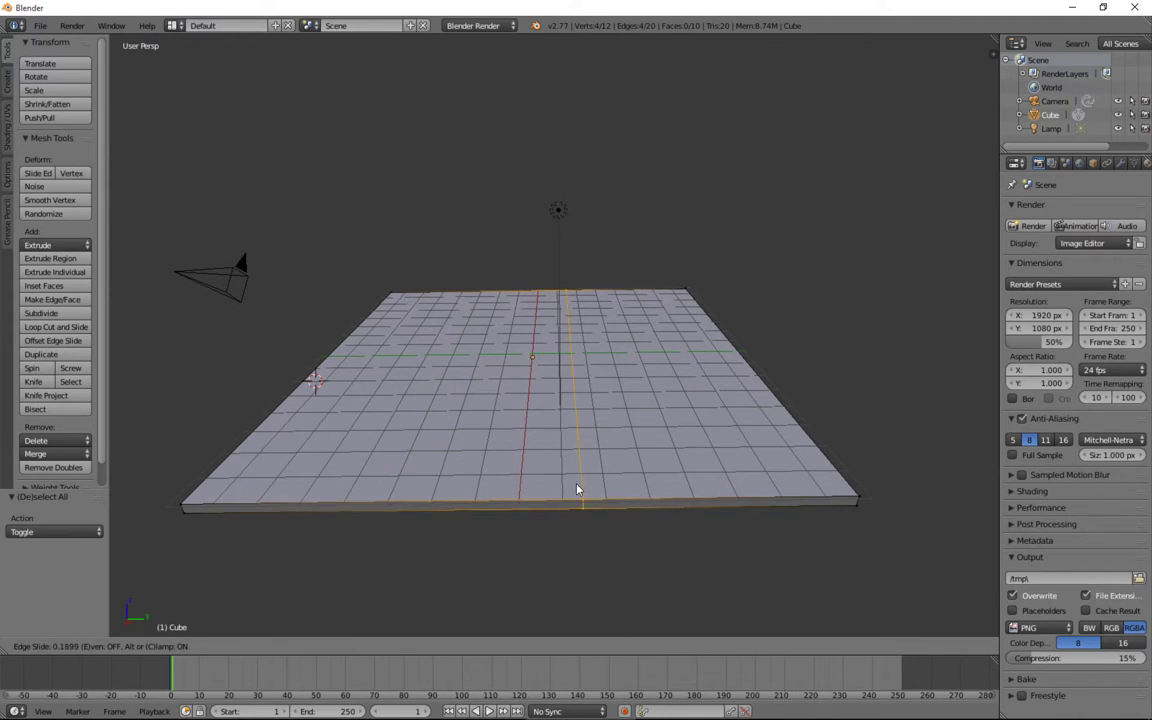
left_click(382, 485)
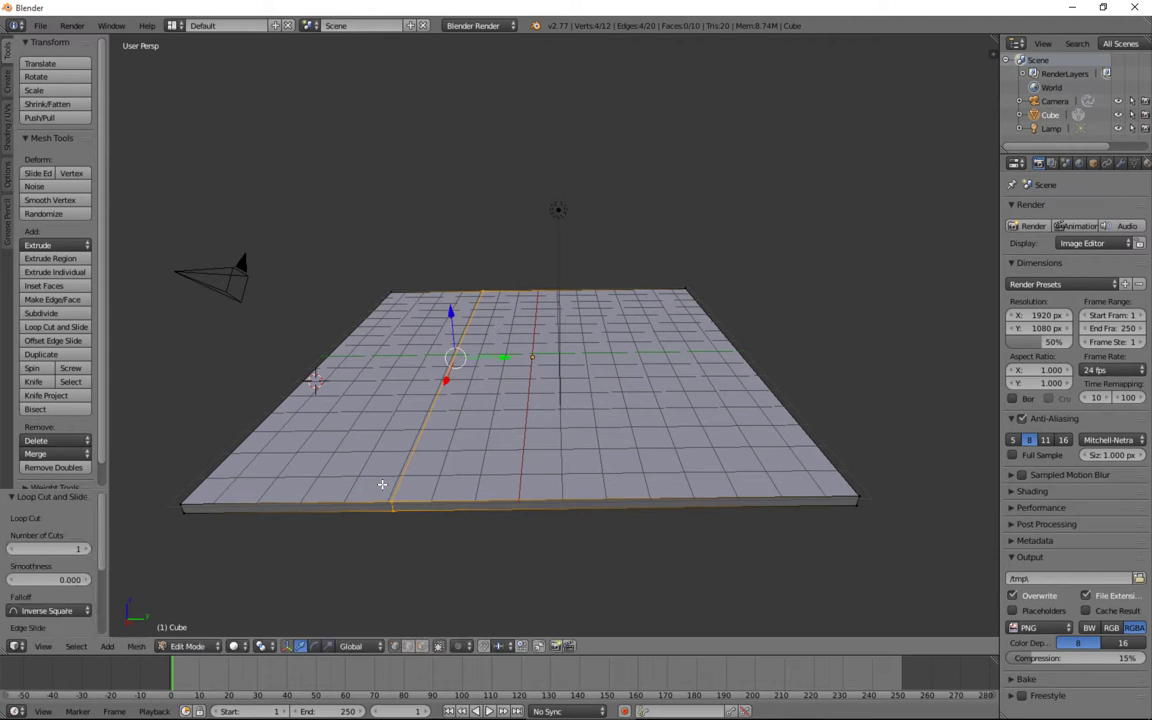
key("ctrl+z")
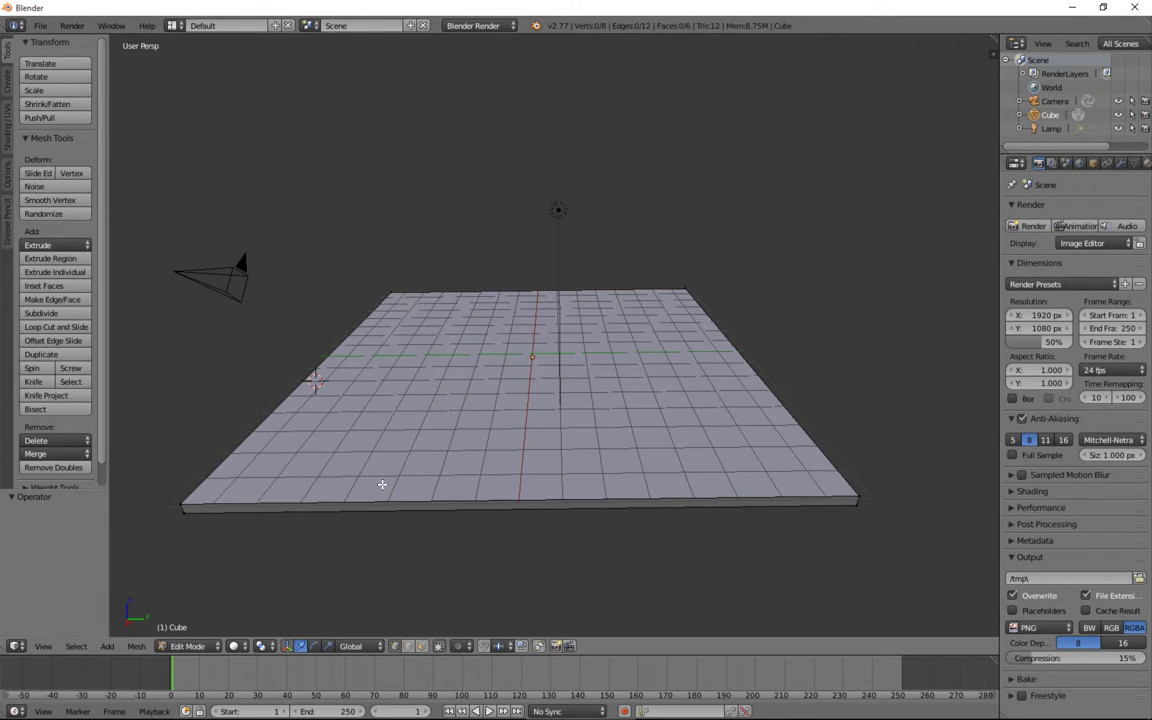
left_click(75, 327)
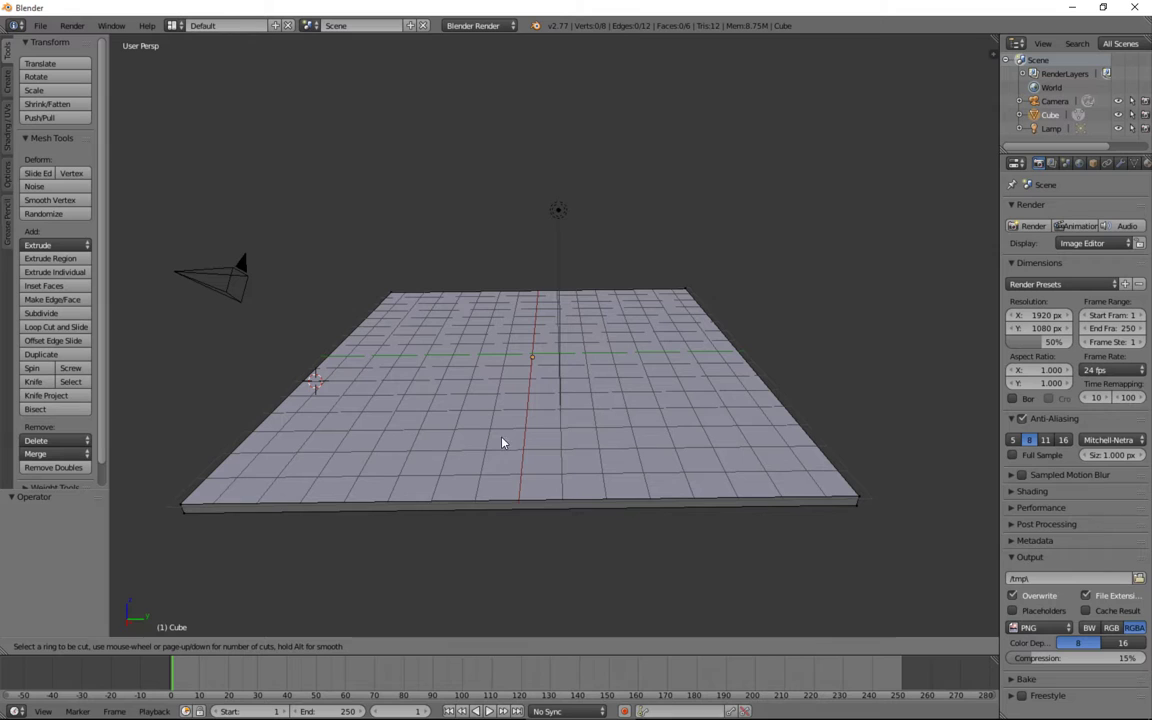
left_click(522, 488)
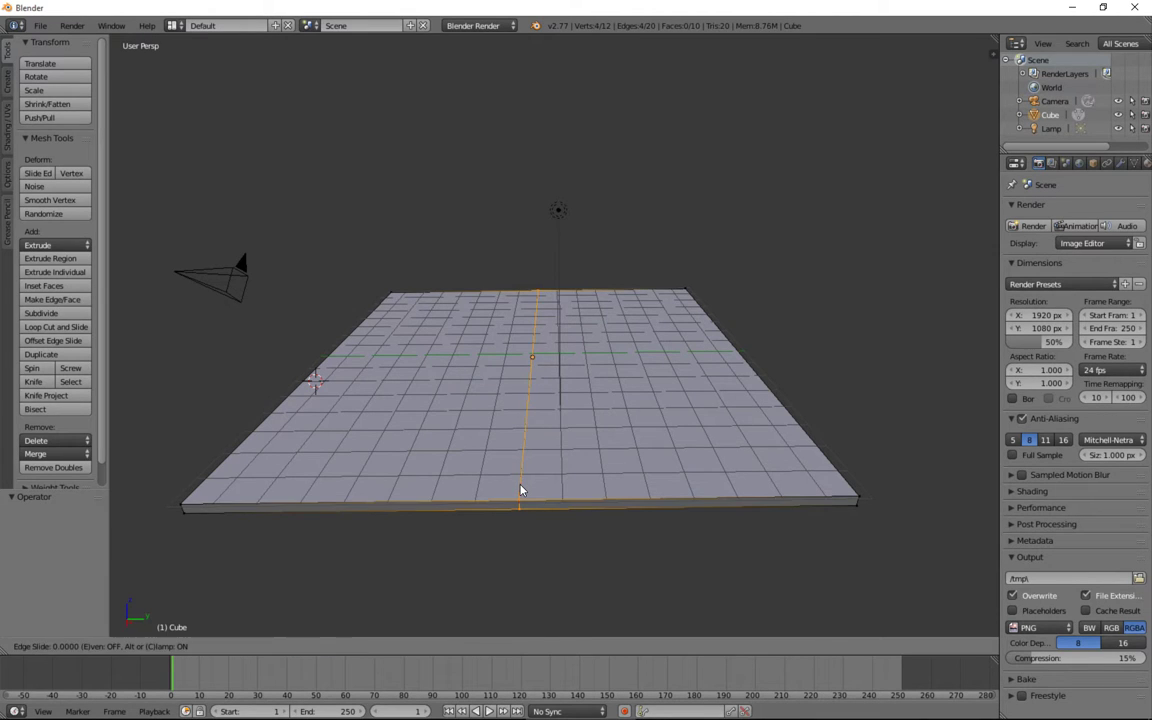
left_click(520, 490)
middle_click_drag(430, 335, 505, 376)
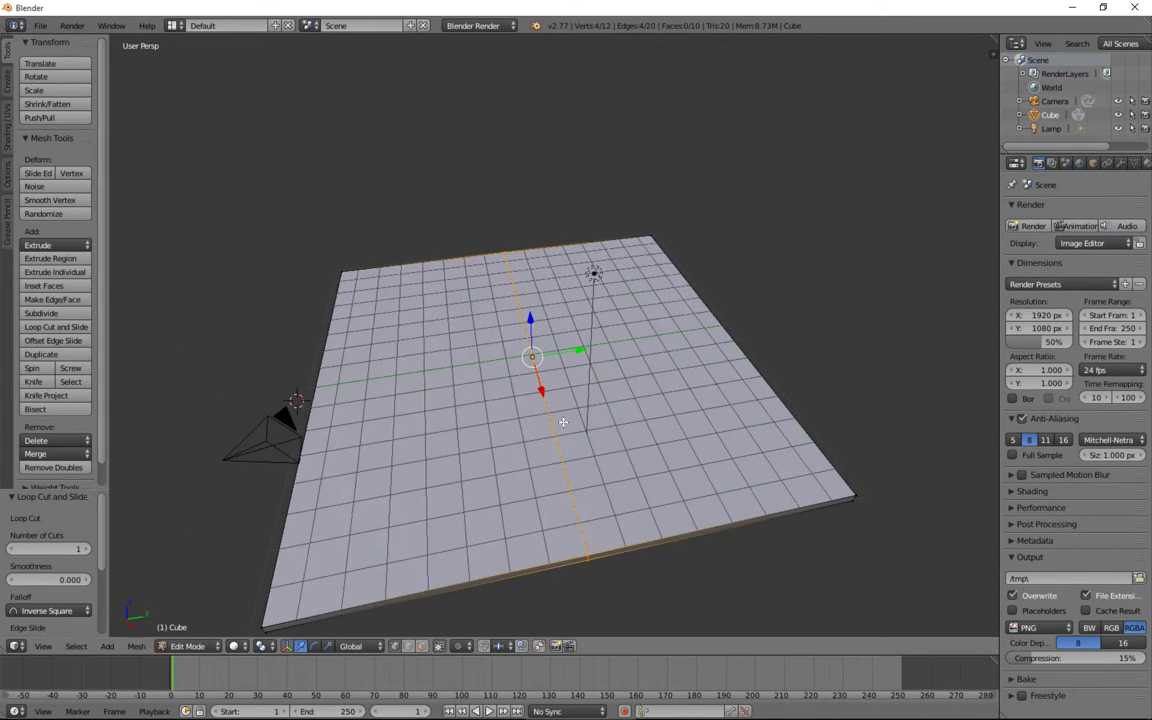
left_click(75, 327)
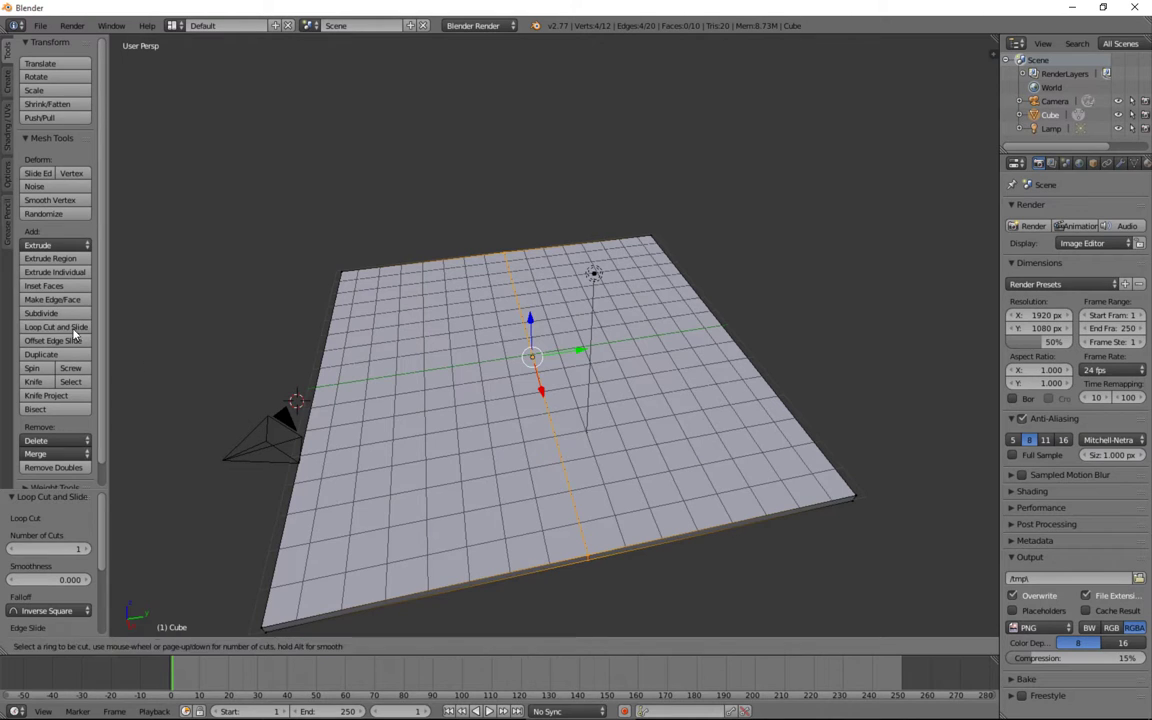
left_click(311, 401)
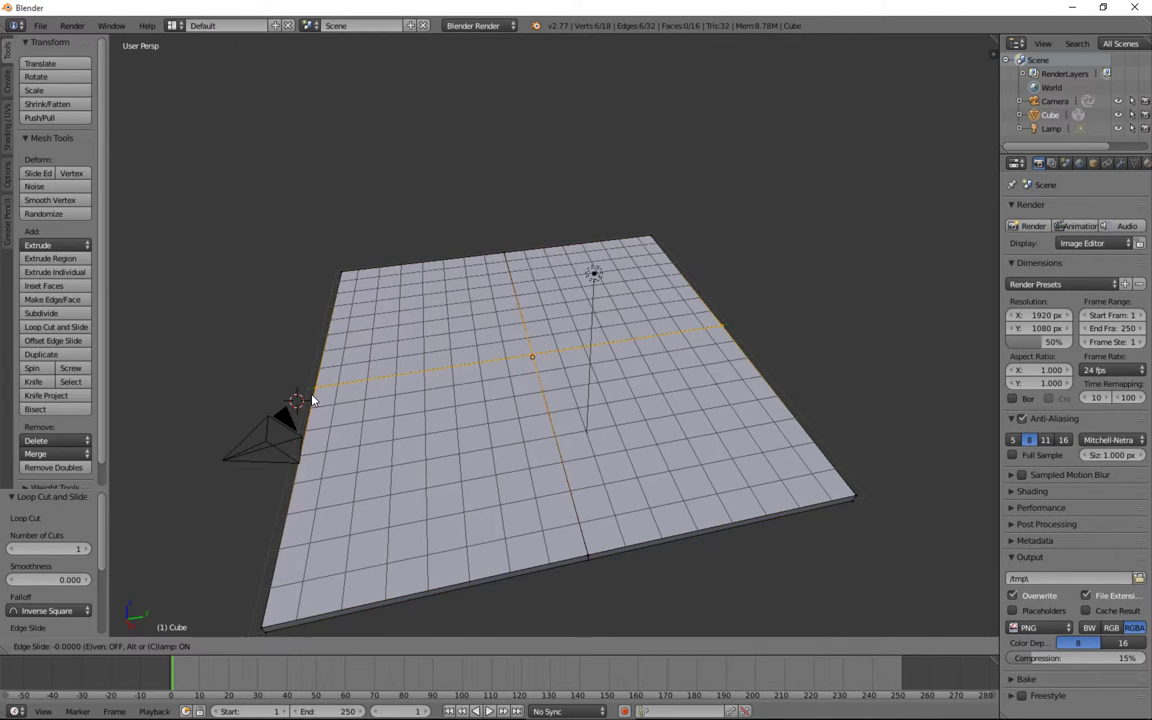
left_click(312, 397)
mouse_move(342, 399)
middle_mouse_down()
mouse_move(400, 385)
mouse_move(432, 347)
mouse_move(383, 400)
mouse_move(345, 404)
middle_mouse_up()
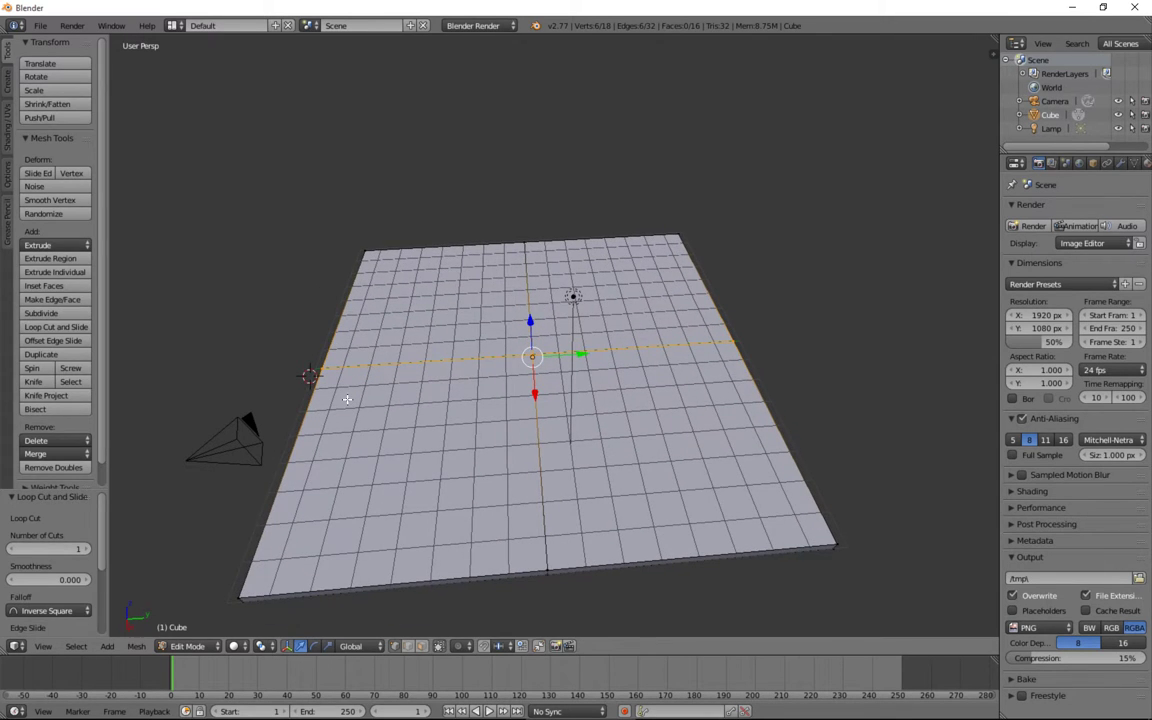
Step: Raise the plane 0.256 units along Z in Object Mode, then return to Edit Mode
key("Tab")
key("g")
key("z")
left_click(517, 360)
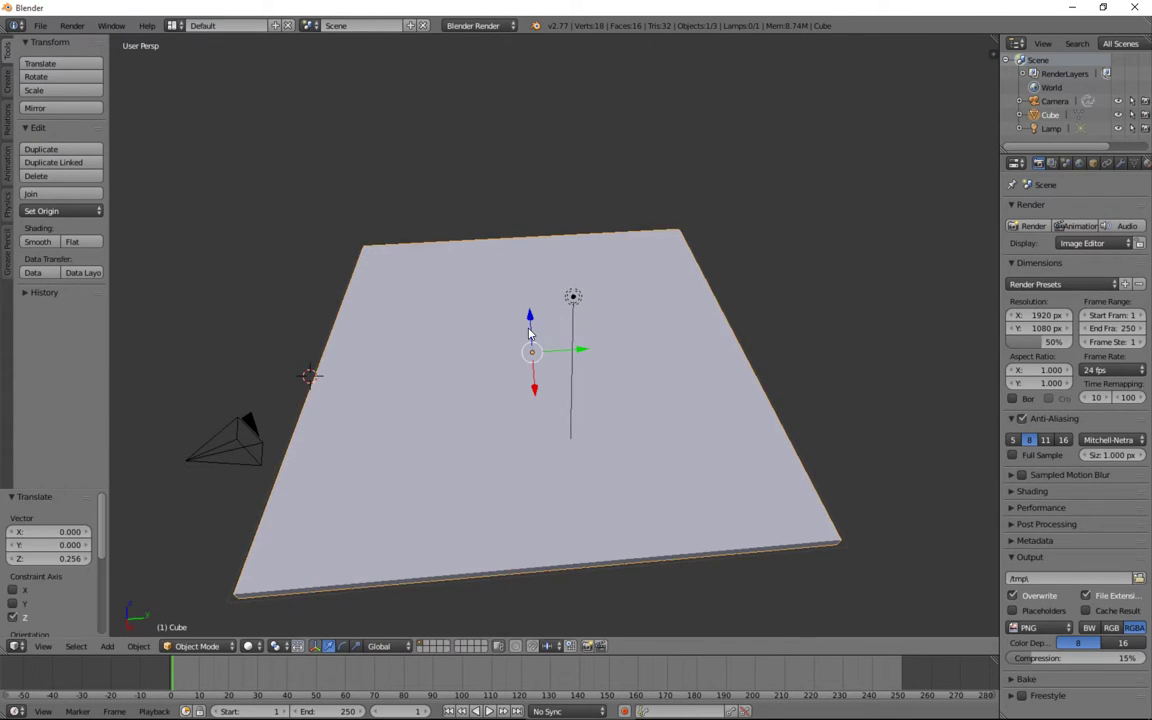
key("Tab")
middle_click_drag(517, 360, 520, 310)
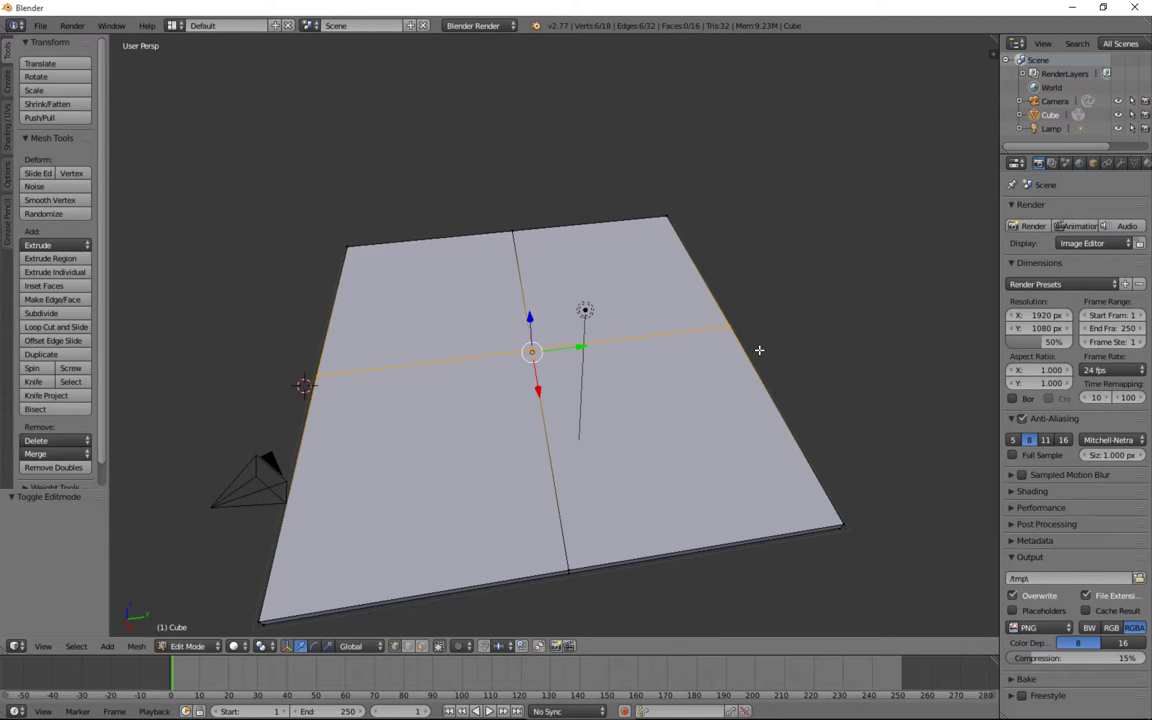
Step: Select the plate's corner edge and vertices along the front thickness face
middle_click_drag(757, 350, 722, 401)
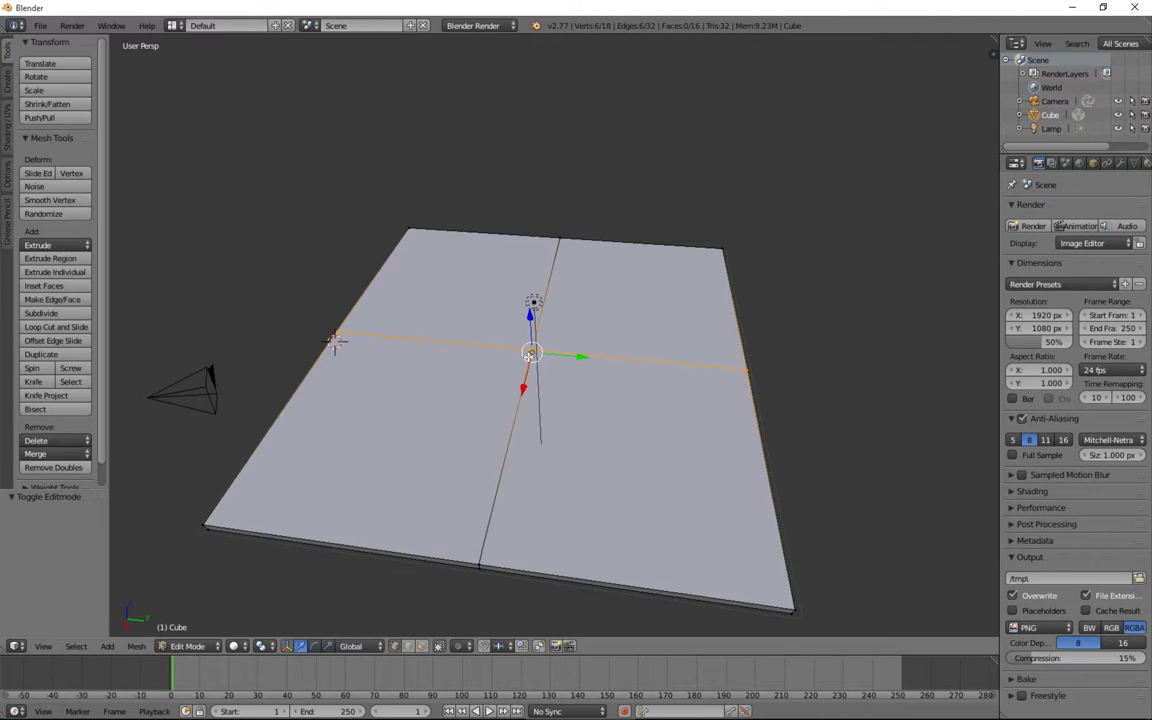
middle_click_drag(552, 386, 647, 403)
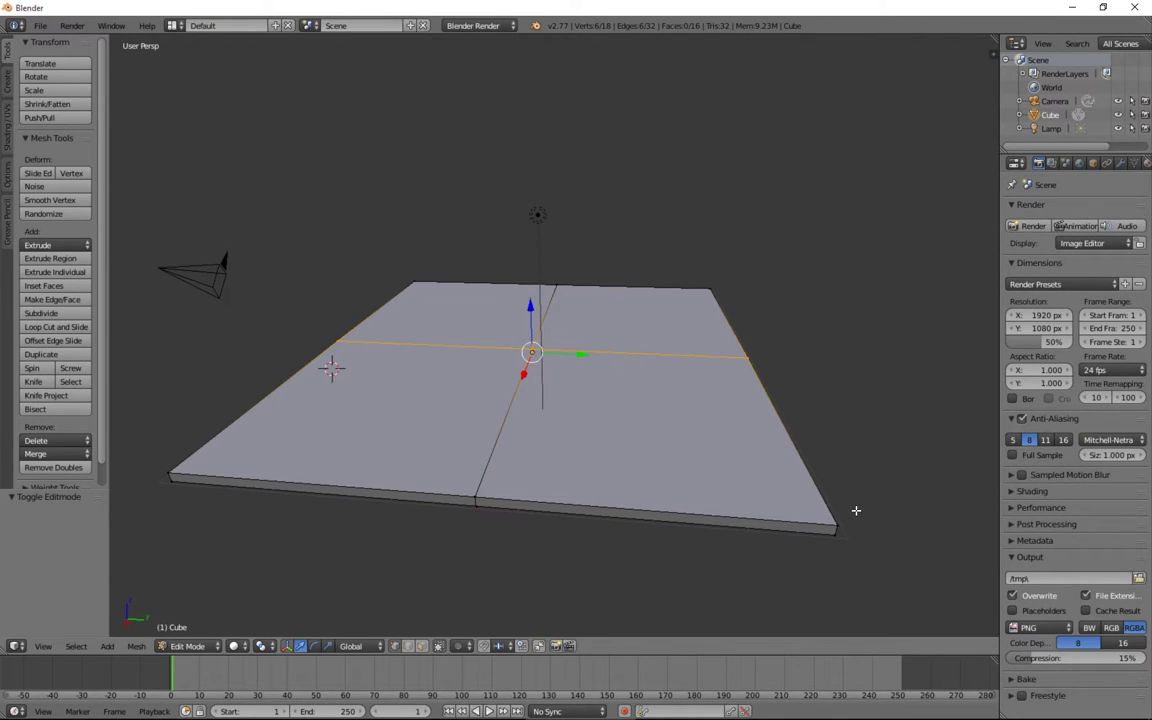
right_click(836, 527)
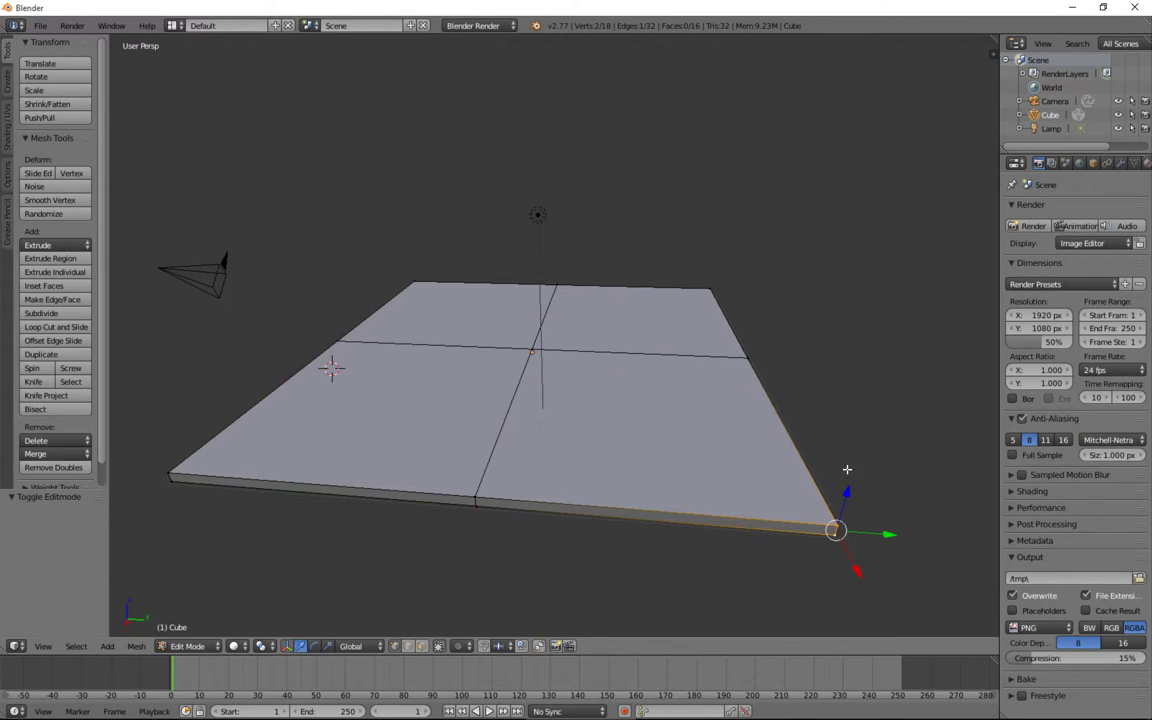
middle_click_drag(765, 428, 574, 469)
right_click(558, 430, "shift")
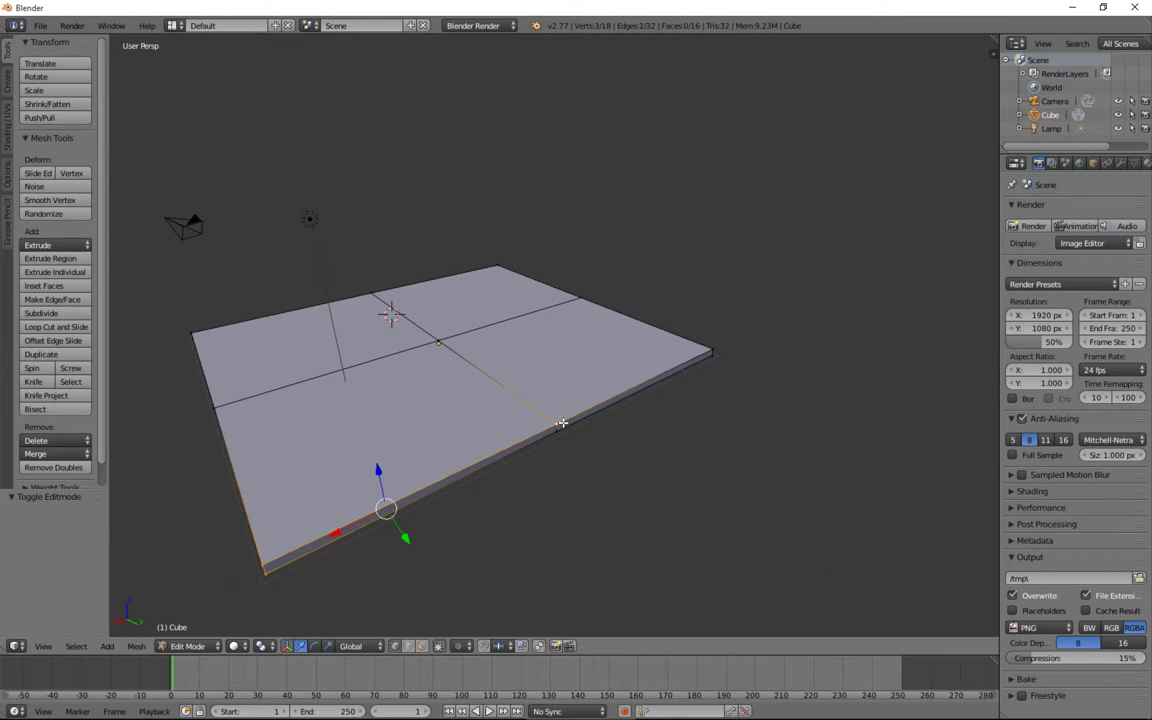
right_click(560, 432, "shift")
right_click(716, 349, "shift")
right_click(716, 355, "shift")
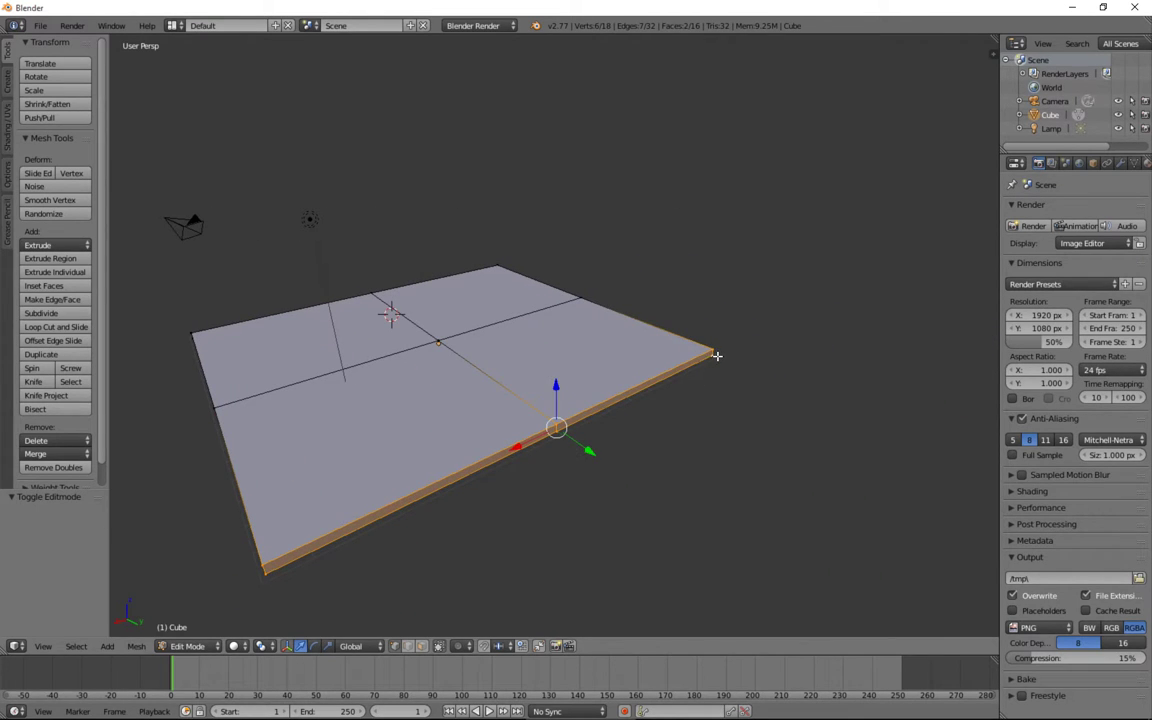
Step: Add the remaining vertices of the three unwanted quarters to the selection
middle_click_drag(720, 351, 487, 407)
right_click(480, 404, "shift")
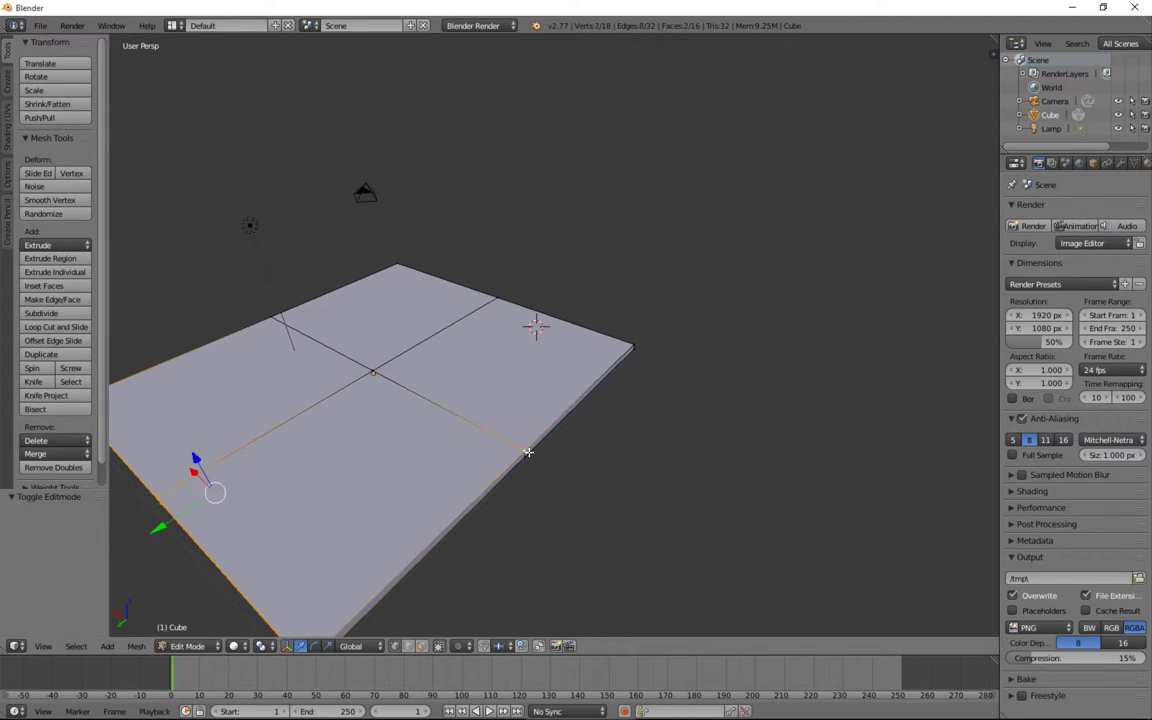
right_click(486, 406, "shift")
right_click(640, 342, "shift")
right_click(525, 396, "shift")
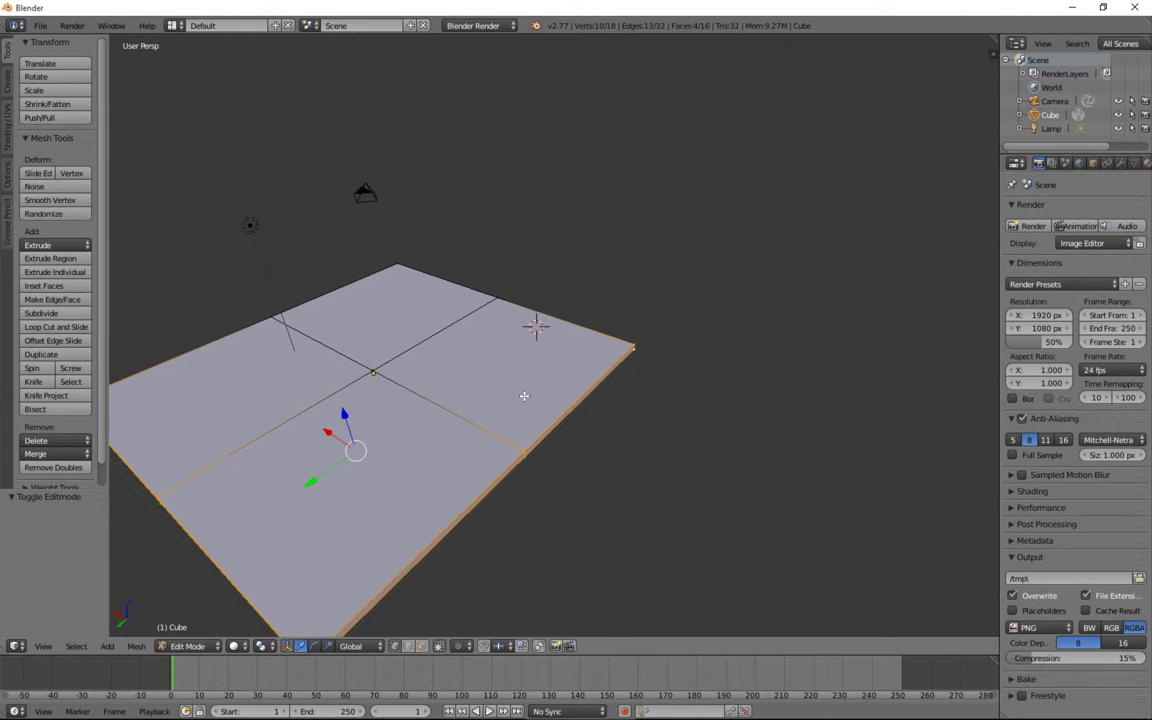
middle_click_drag(525, 396, 707, 400)
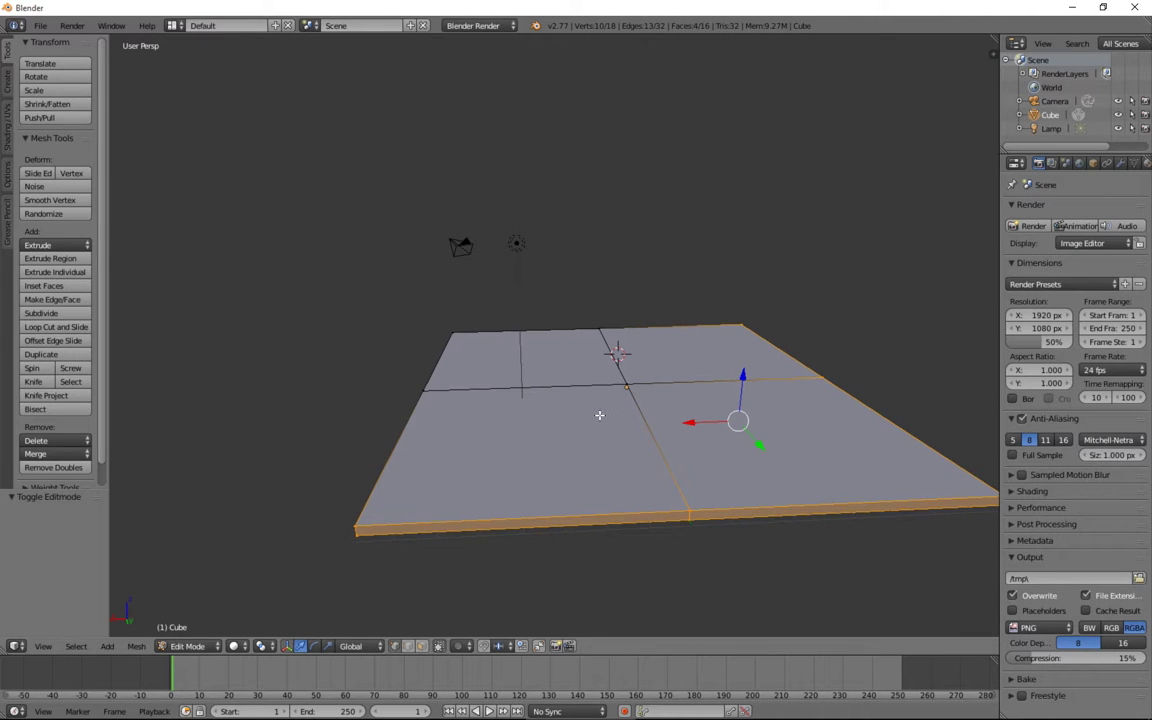
middle_click_drag(607, 386, 510, 490)
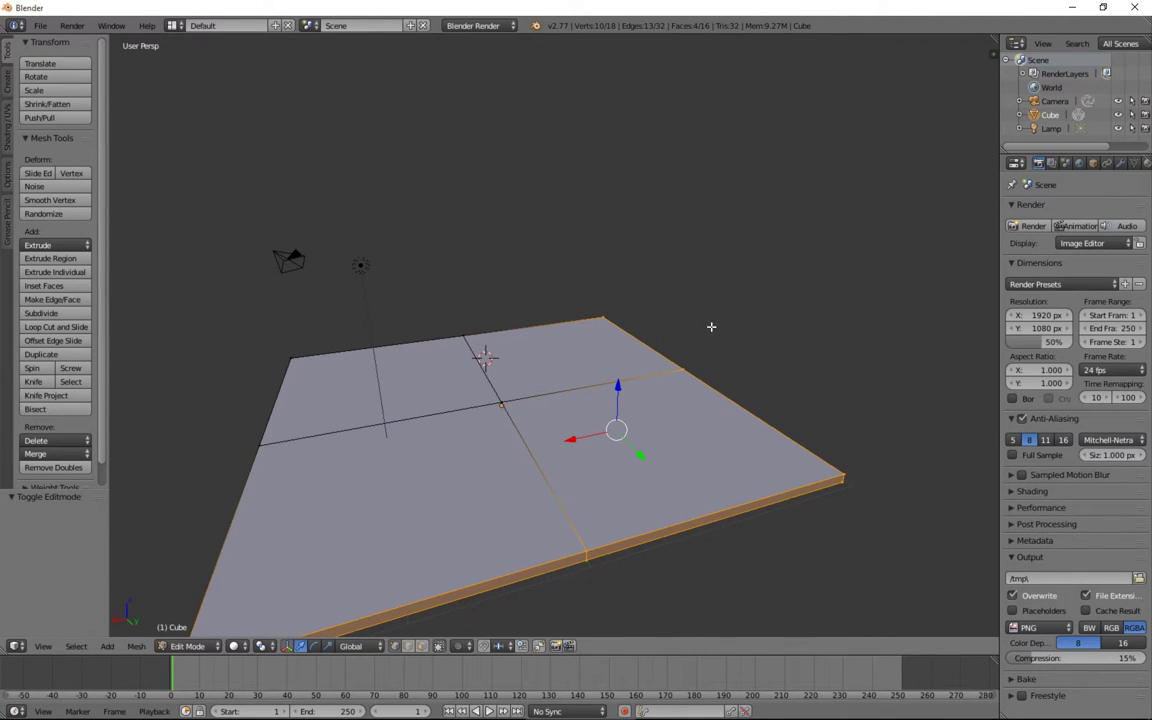
Step: Delete the selected vertices, leaving a quarter plate of 8 vertices and 4 faces
key("x")
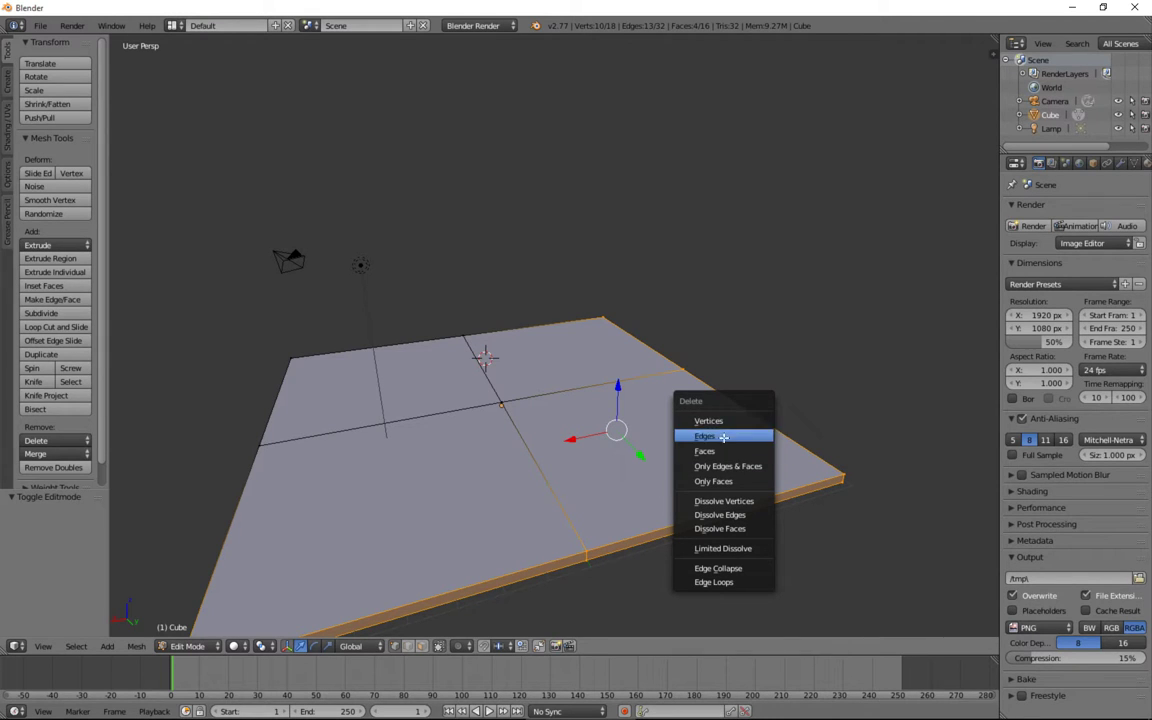
left_click(720, 421)
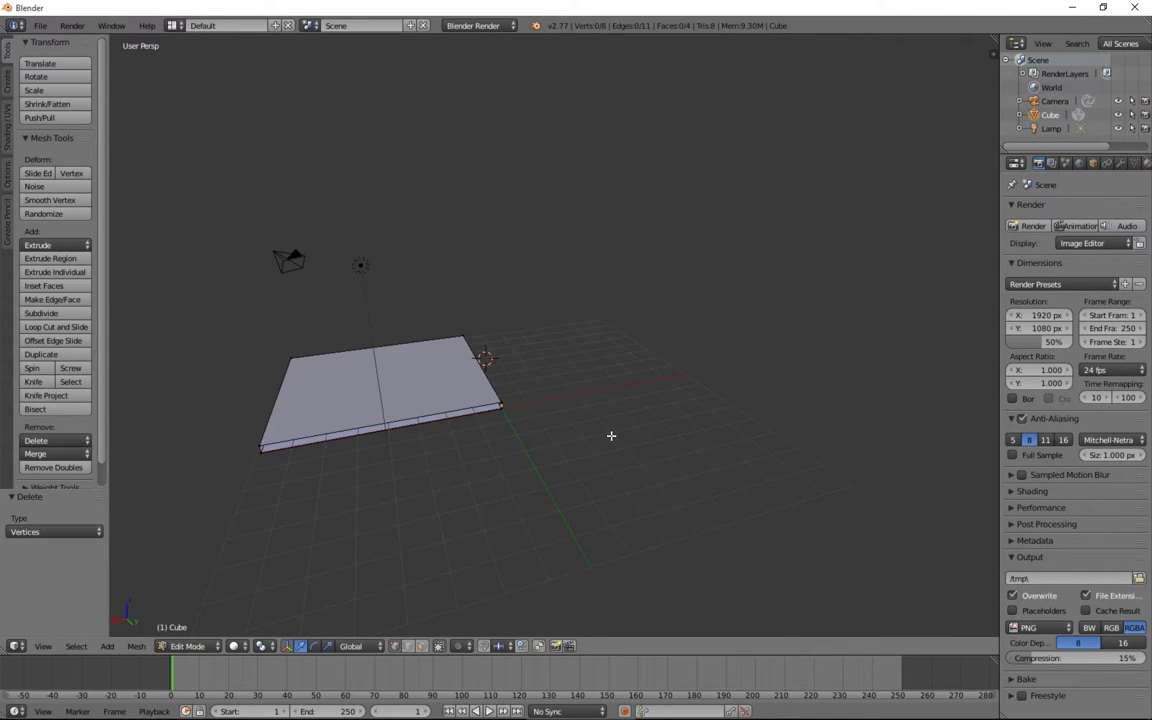
middle_click_drag(605, 432, 733, 347)
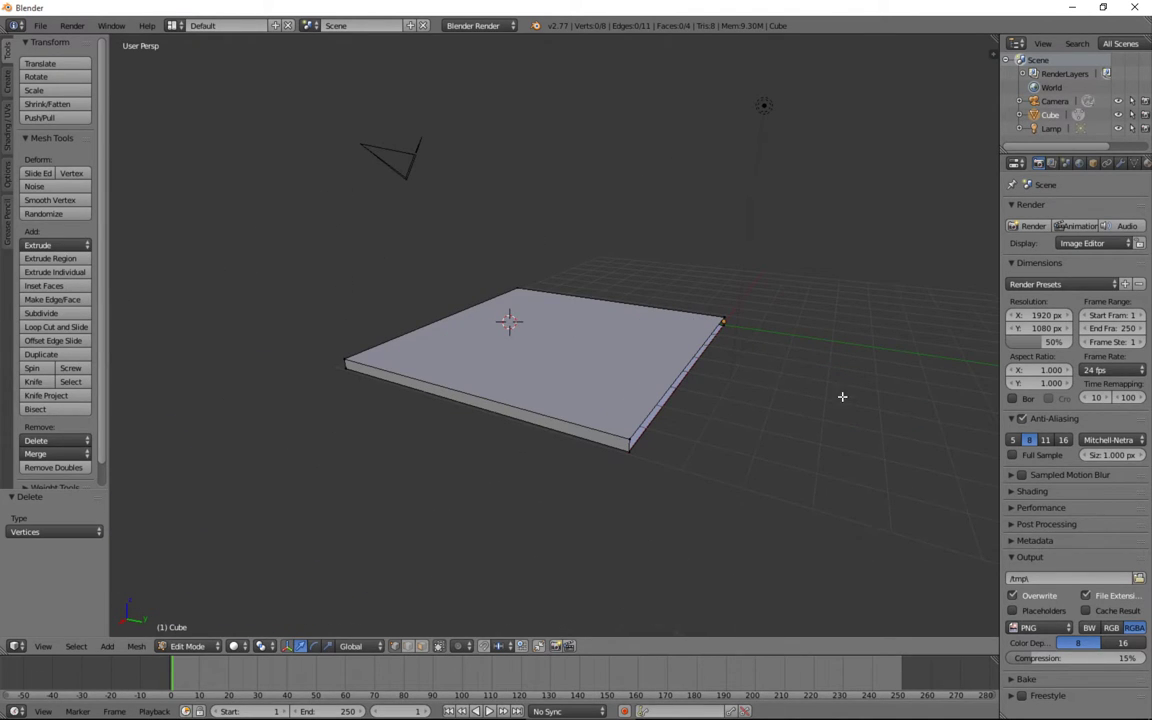
Step: Widen the Properties area and show the Add Modifier list in the Modifiers tab
left_click_drag(1000, 215, 873, 226)
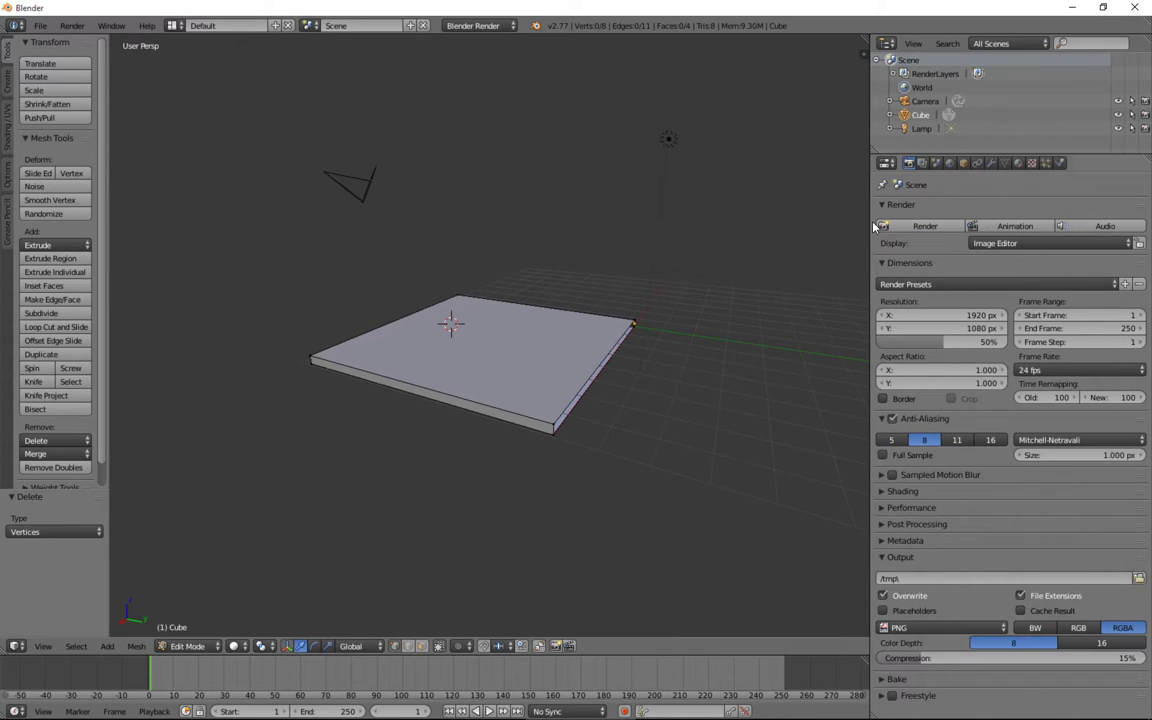
left_click(990, 164)
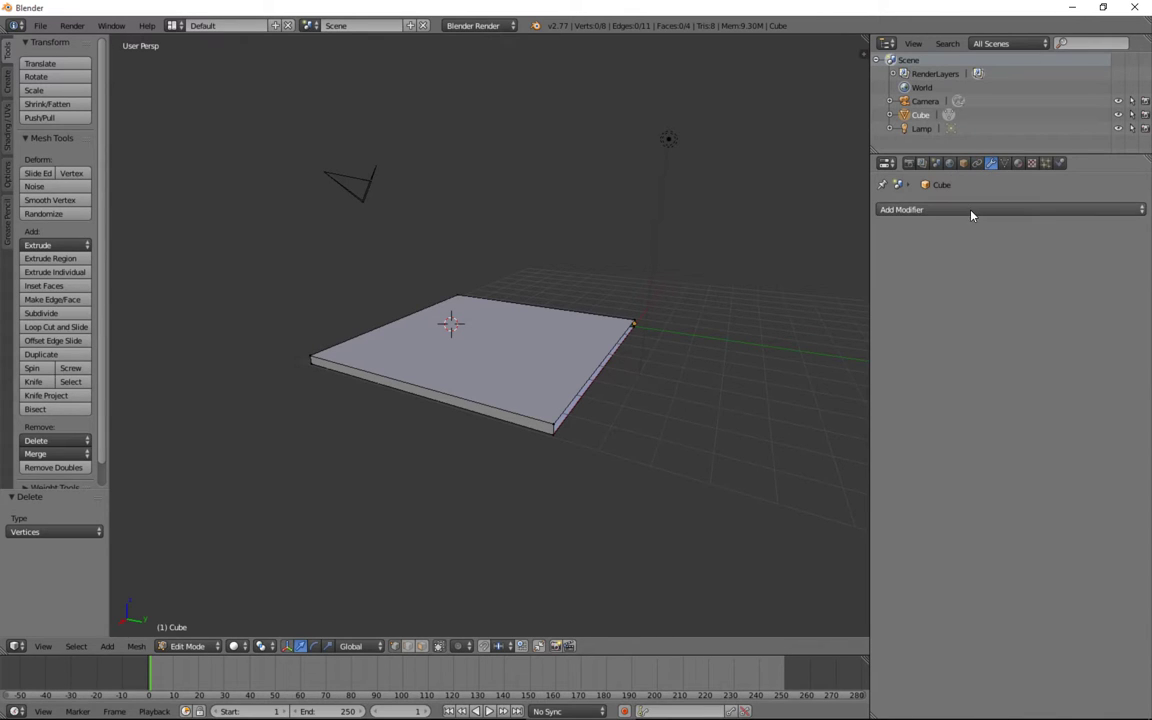
left_click(969, 209)
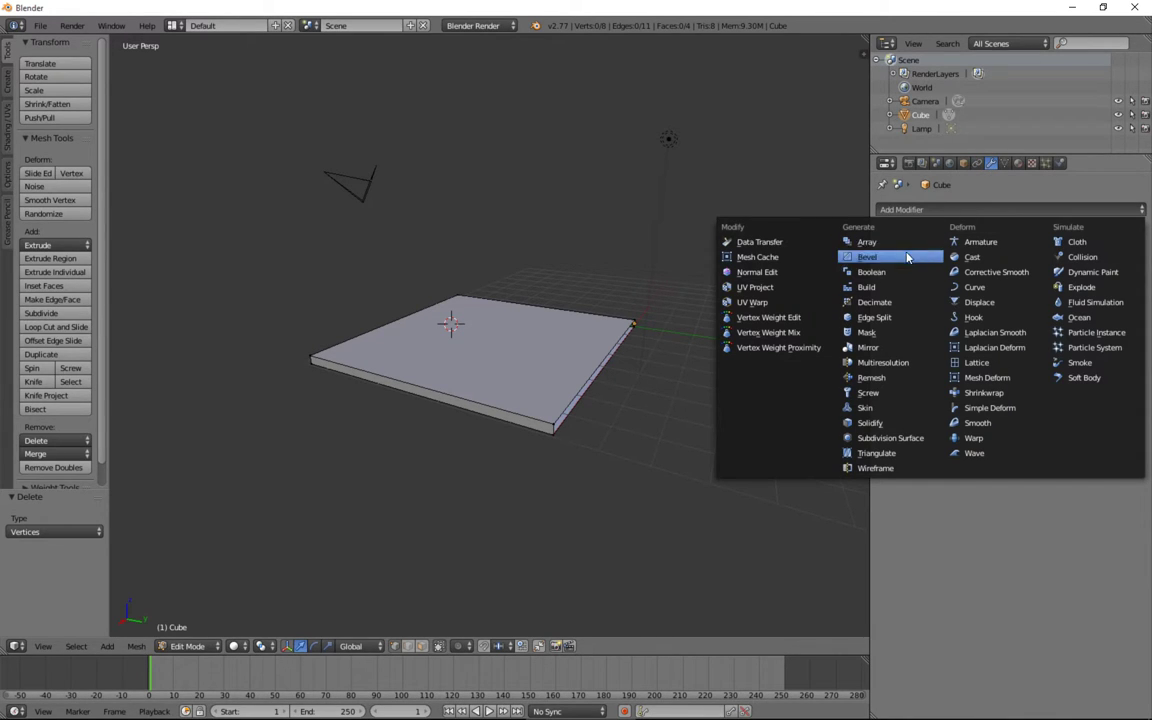
Step: Add a Mirror modifier to the quarter plate with both X and Y axes enabled
left_click(892, 349)
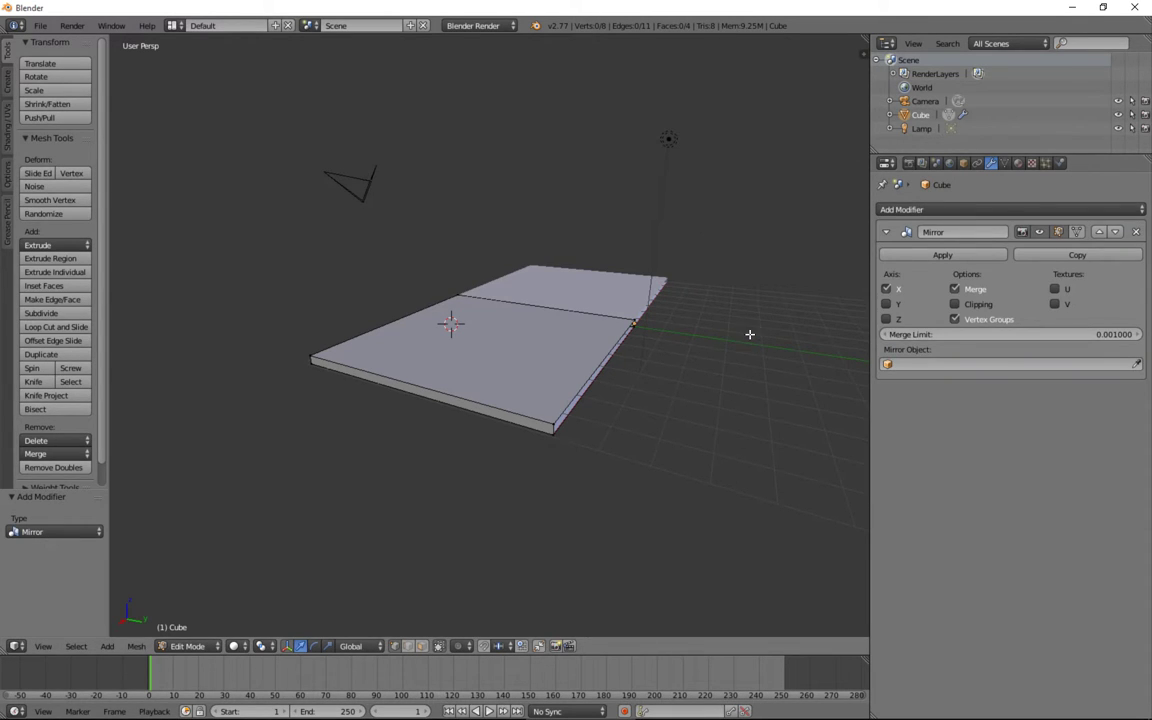
middle_click_drag(684, 324, 610, 340)
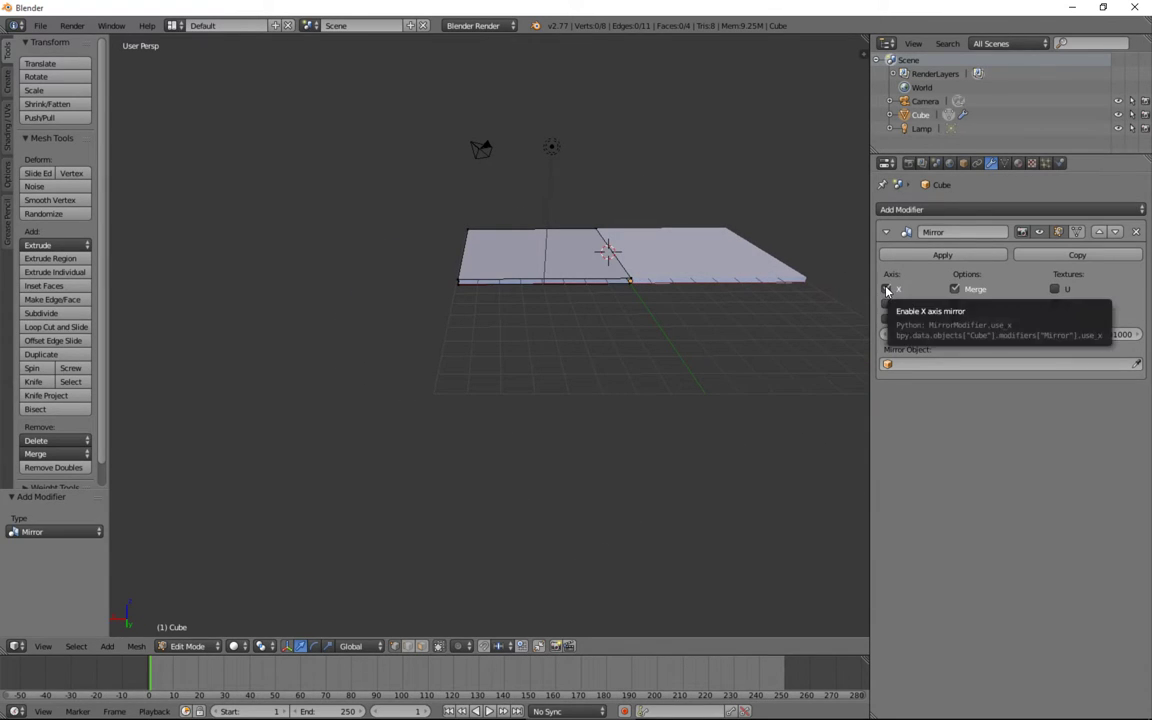
mouse_move(658, 283)
middle_mouse_down()
mouse_move(651, 291)
mouse_move(669, 234)
mouse_move(653, 298)
middle_mouse_up()
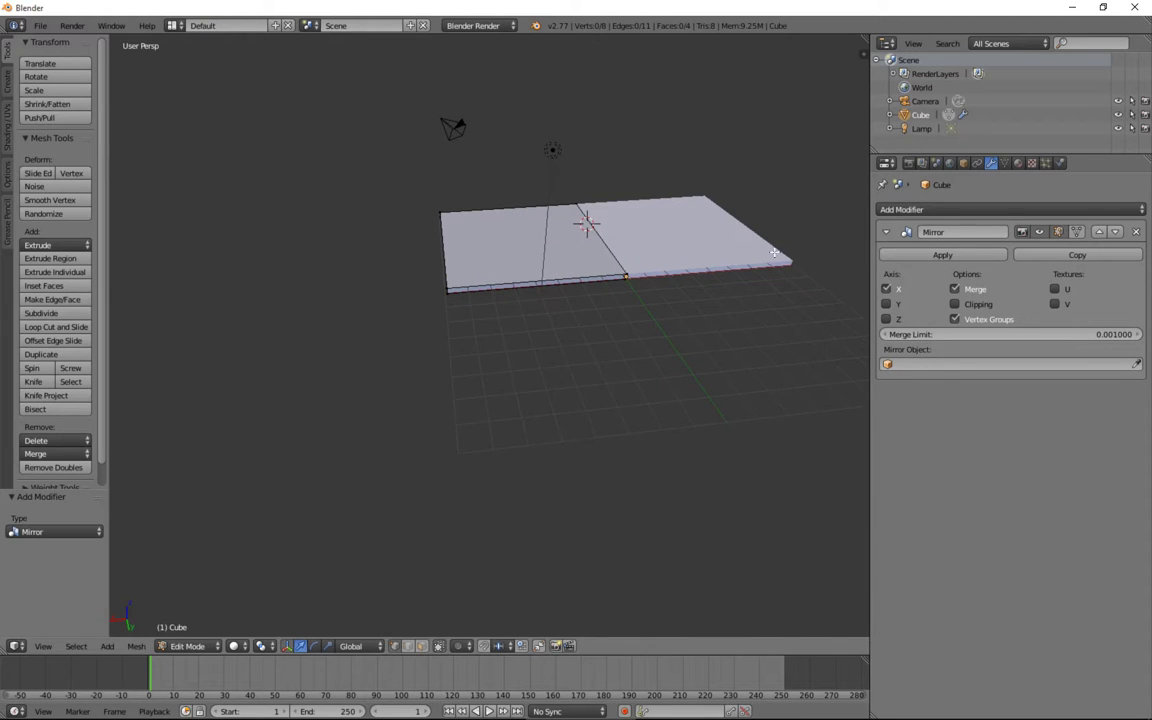
left_click(886, 304)
middle_click_drag(481, 375, 520, 294)
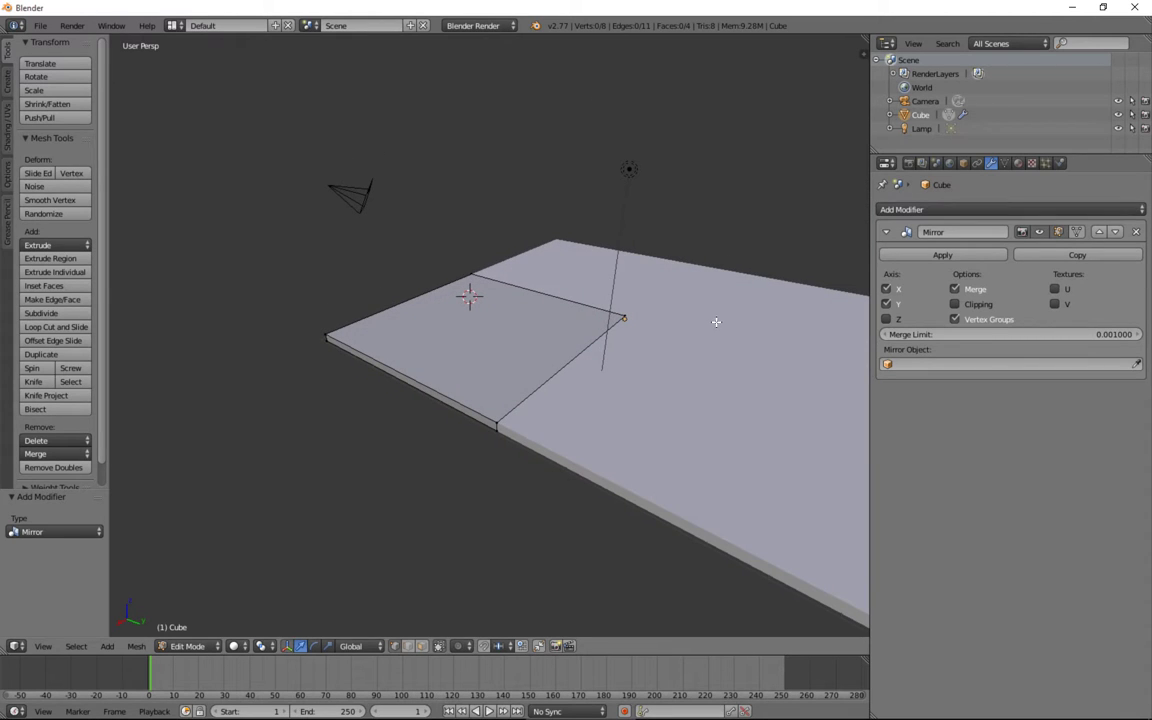
middle_click_drag(716, 321, 362, 339)
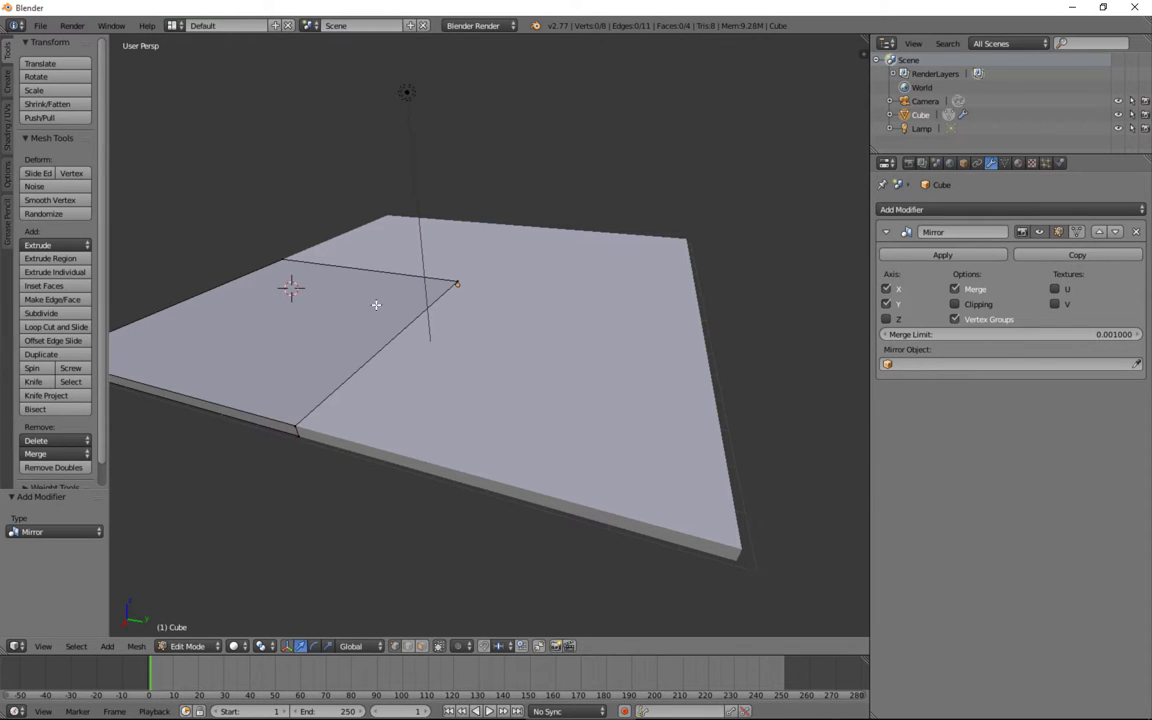
middle_click_drag(376, 304, 466, 295)
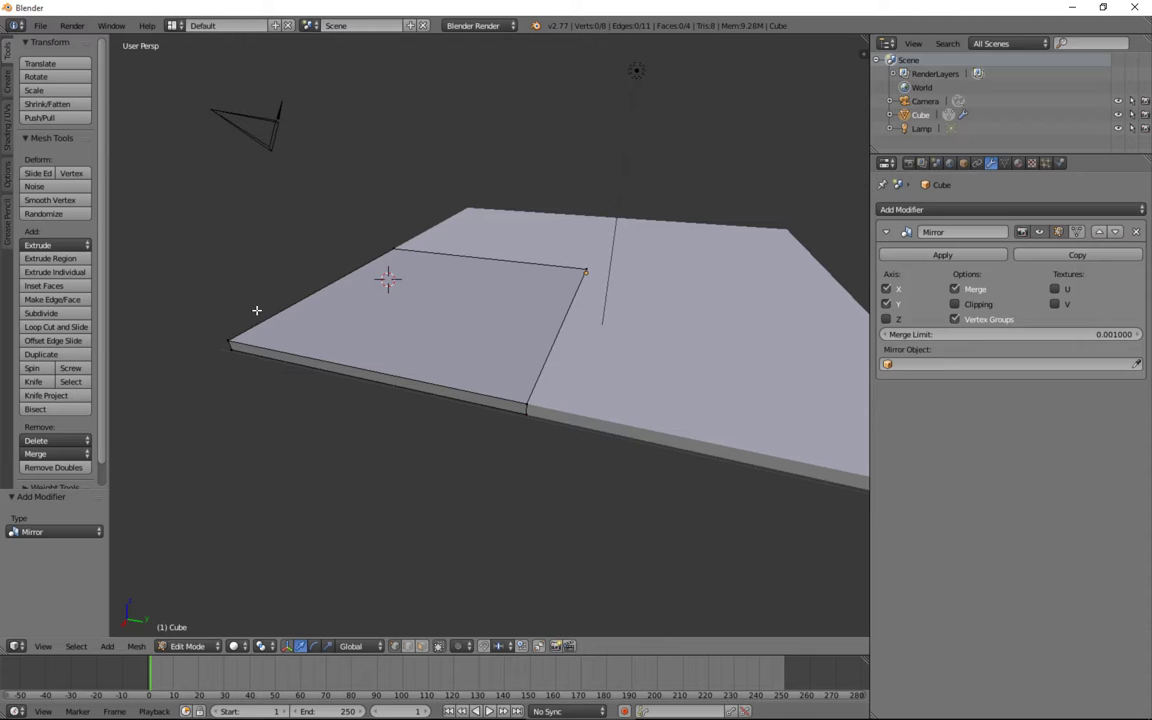
Step: Add an edge loop near the quarter plate's outer edge, viewed from below
right_click(227, 340)
middle_click_drag(227, 340, 367, 342)
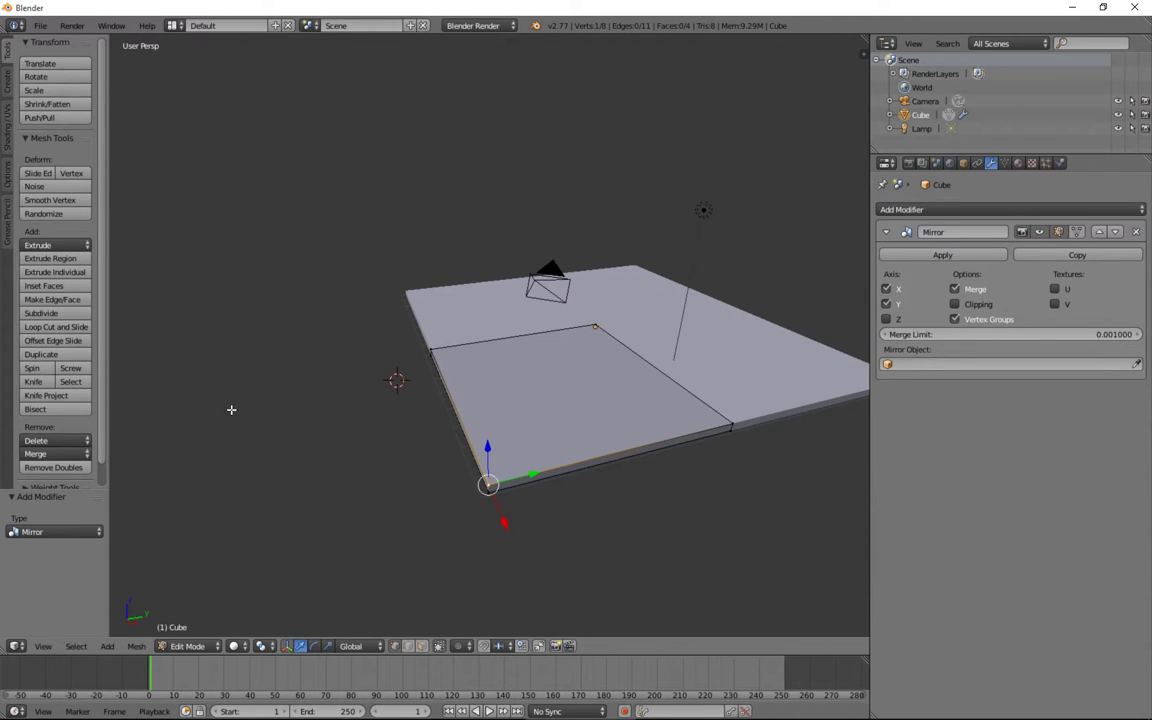
middle_click_drag(513, 461, 496, 324)
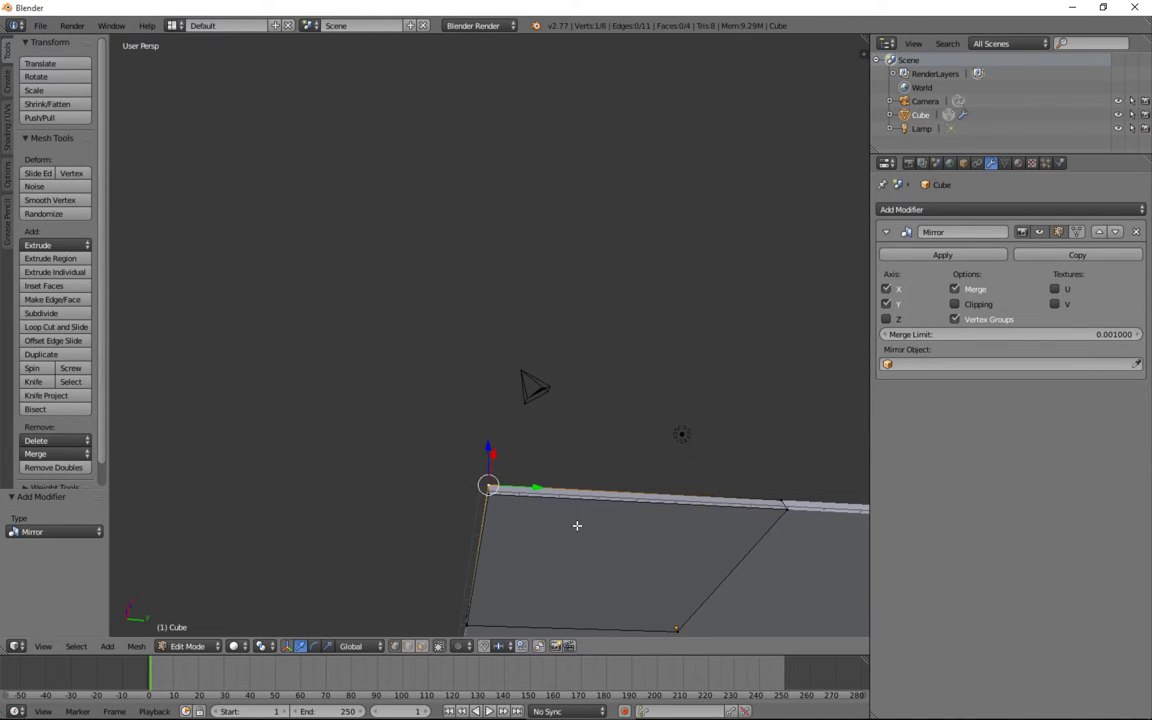
middle_click_drag(576, 525, 517, 424)
left_click(75, 328)
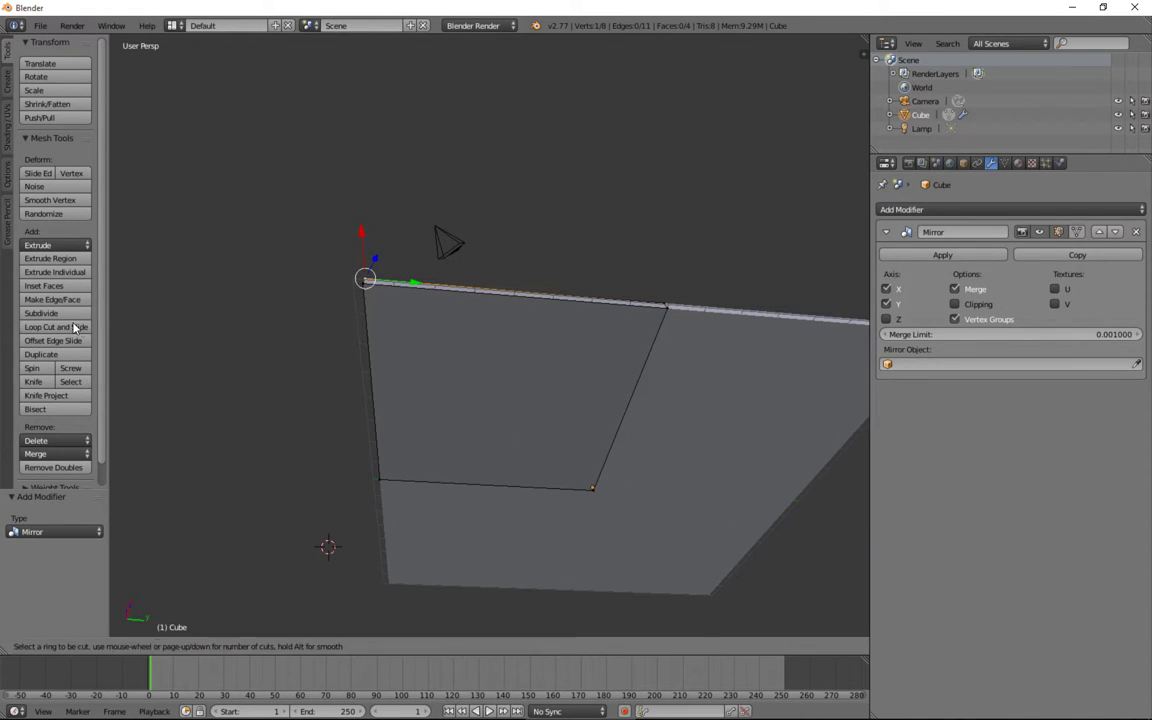
left_click(476, 295)
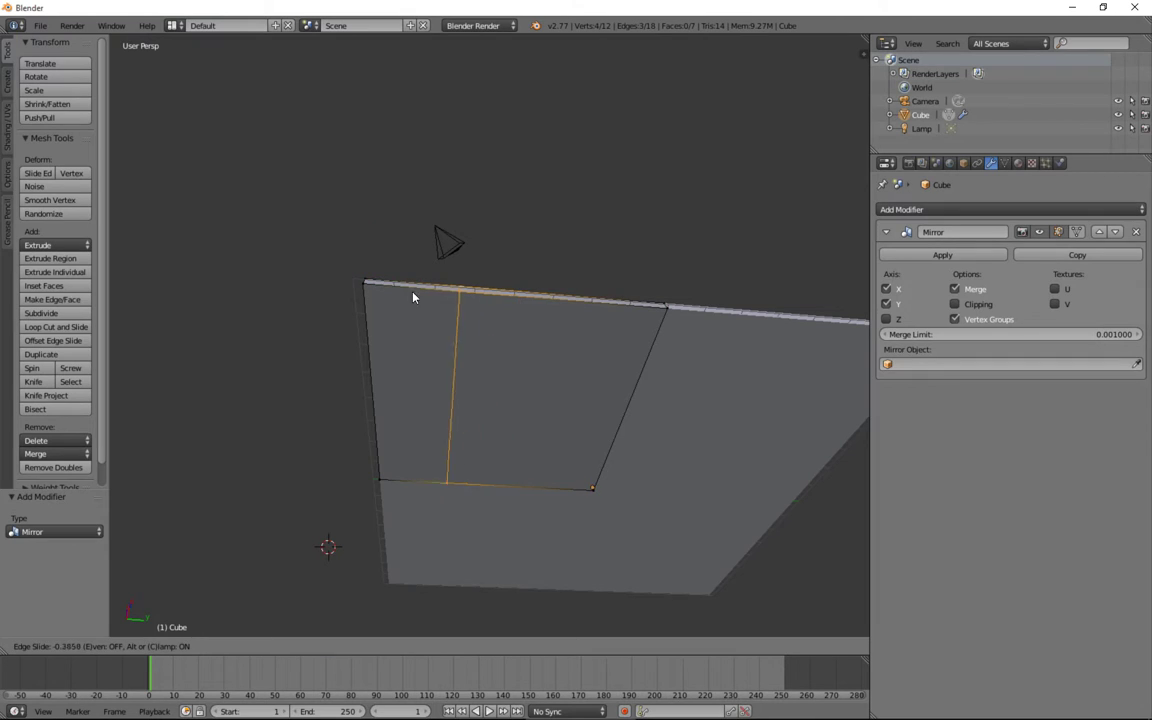
left_click(343, 295)
Step: Add two more loop cuts, one running the other way near the top edge
left_click(62, 330)
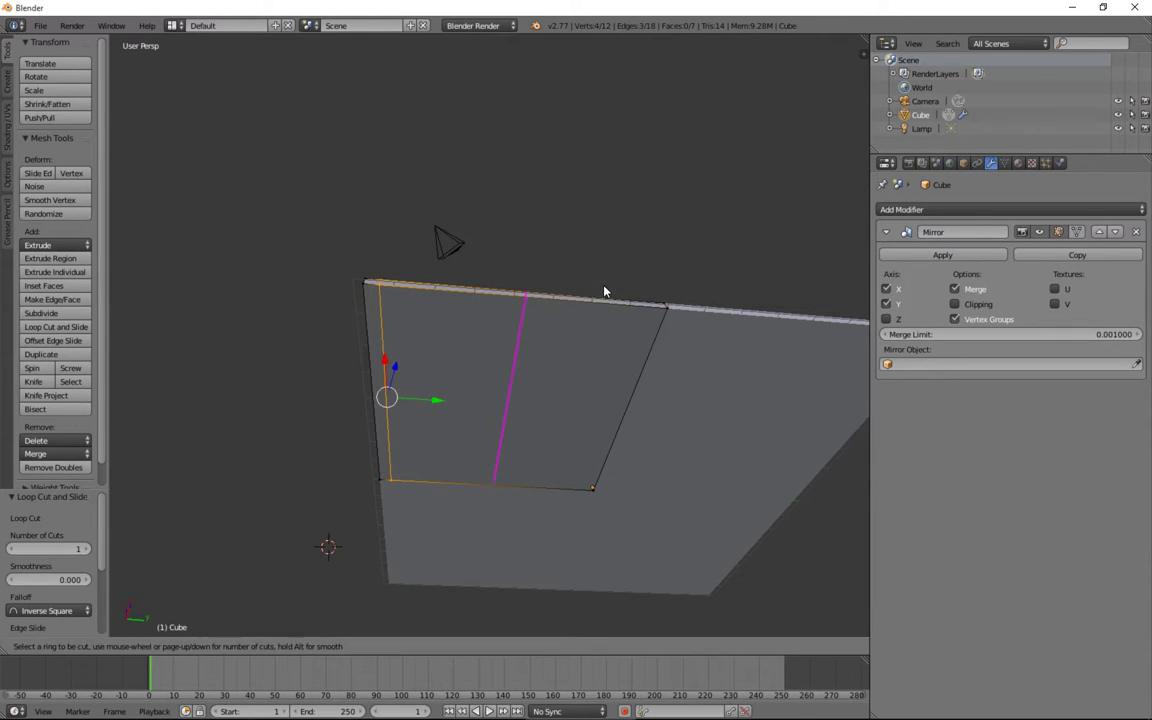
left_click(600, 296)
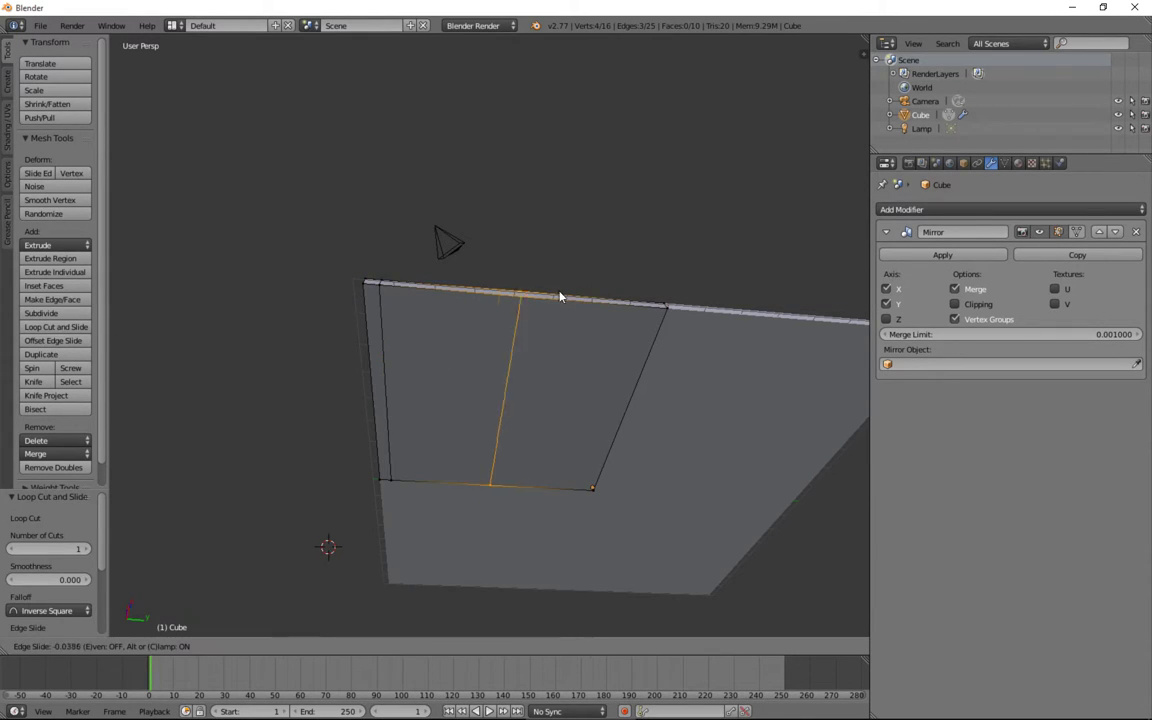
left_click(440, 293)
left_click(78, 330)
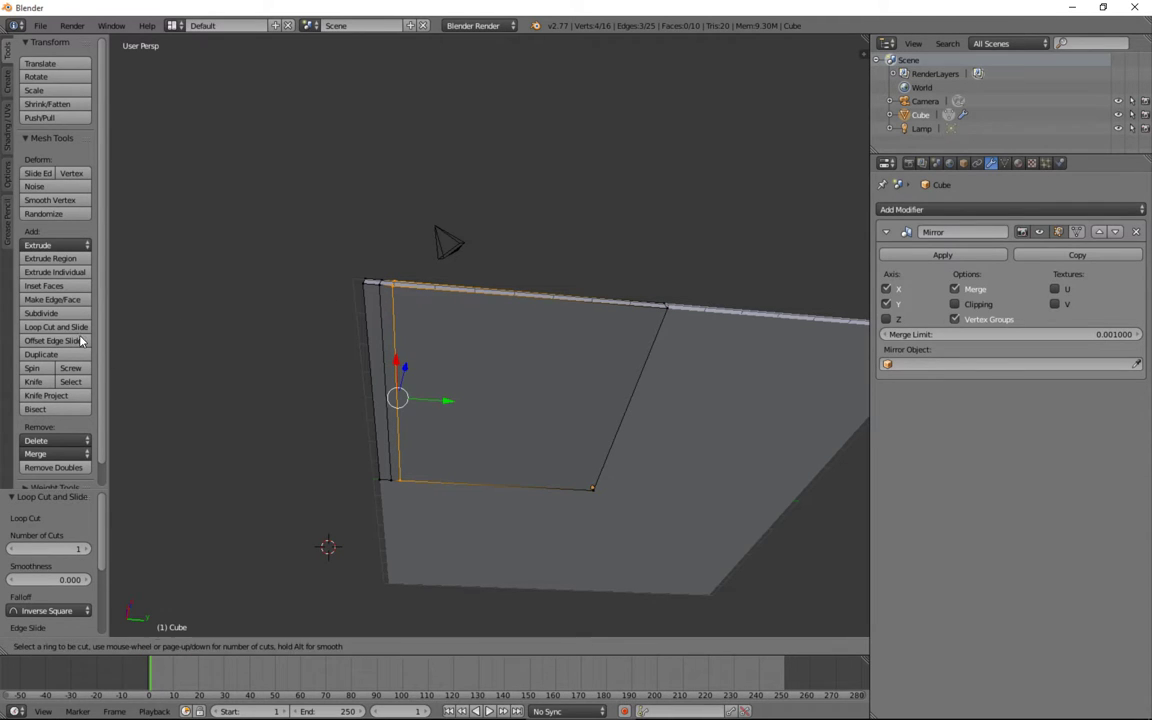
left_click(397, 432)
left_click(396, 347)
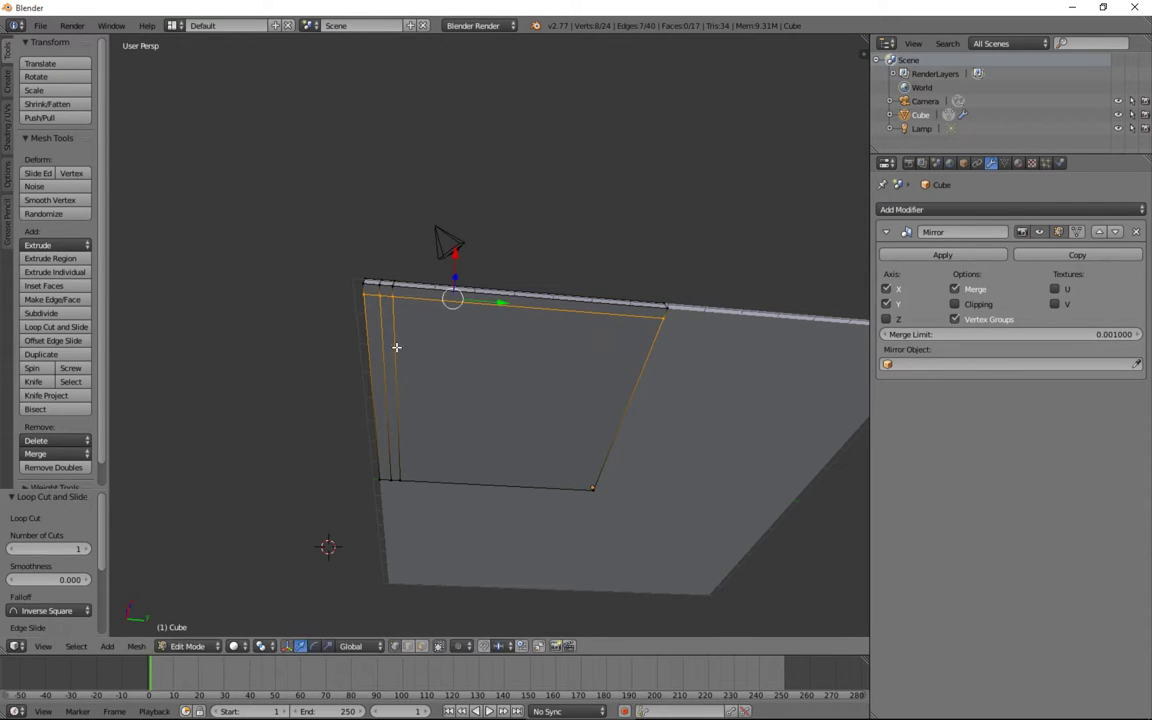
Step: Cut a loop across the underside face slid close to its top edge, reaching 32 vertices
left_click(64, 327)
right_click(427, 375)
left_click(66, 328)
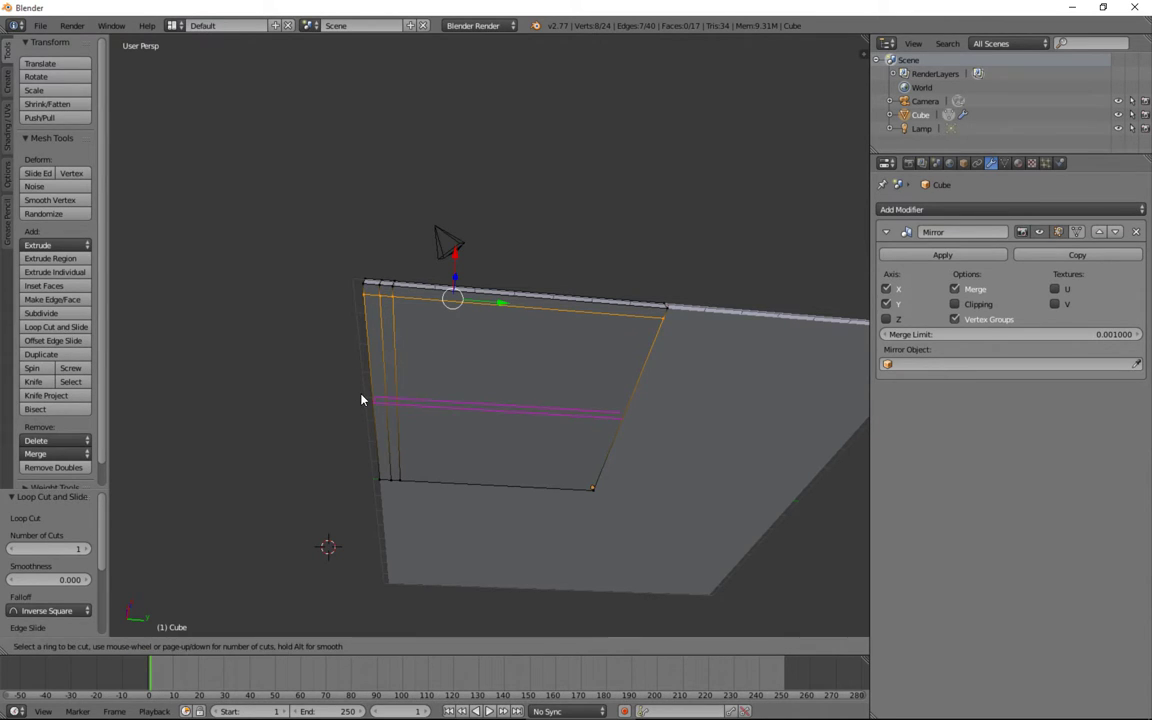
left_click(362, 400)
left_click(380, 311)
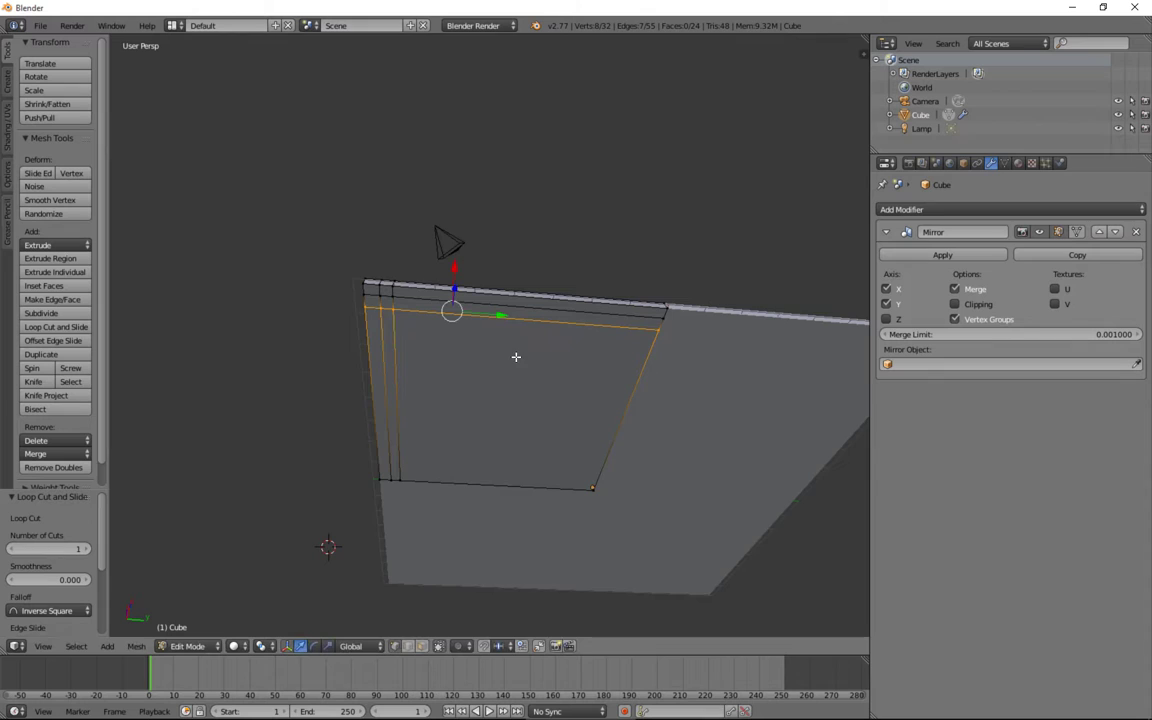
middle_click_drag(519, 357, 537, 388)
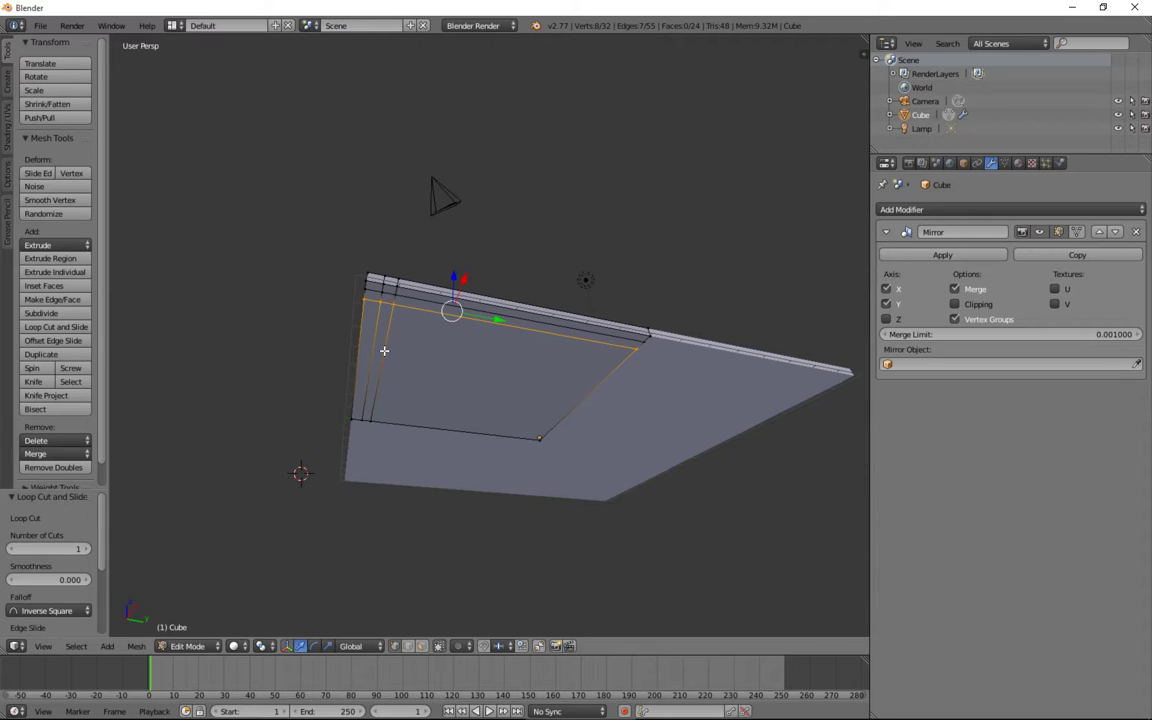
scroll(400, 342, "up", 3)
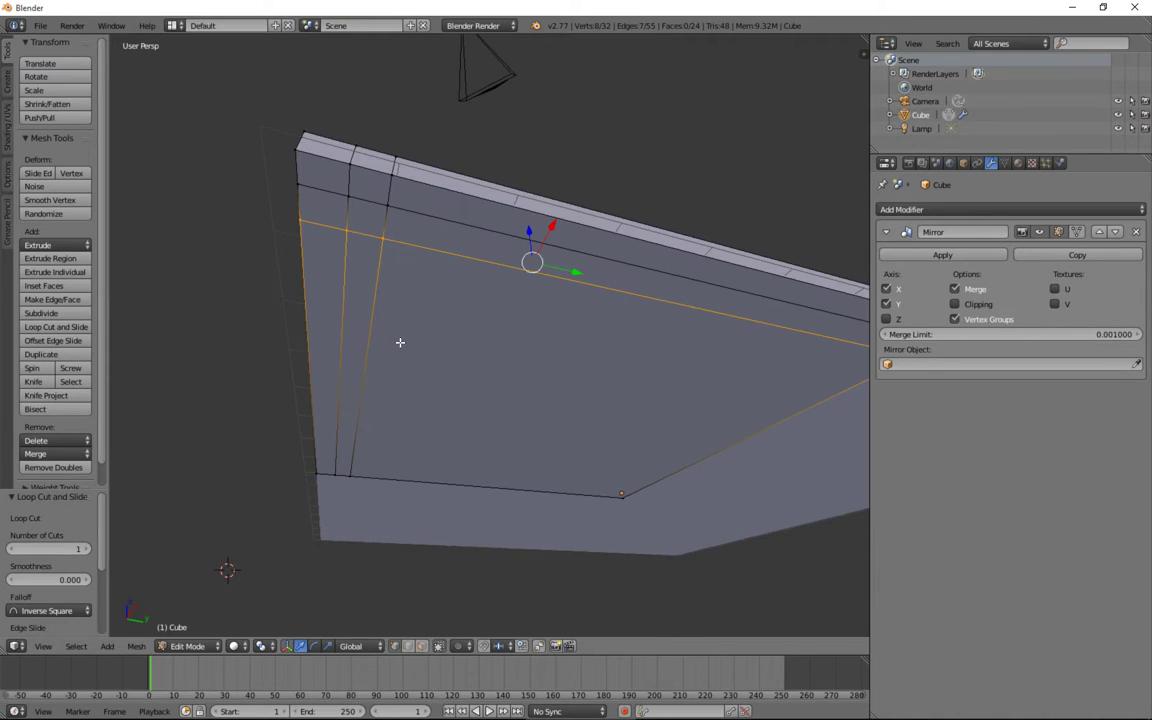
scroll(402, 282, "down", 2)
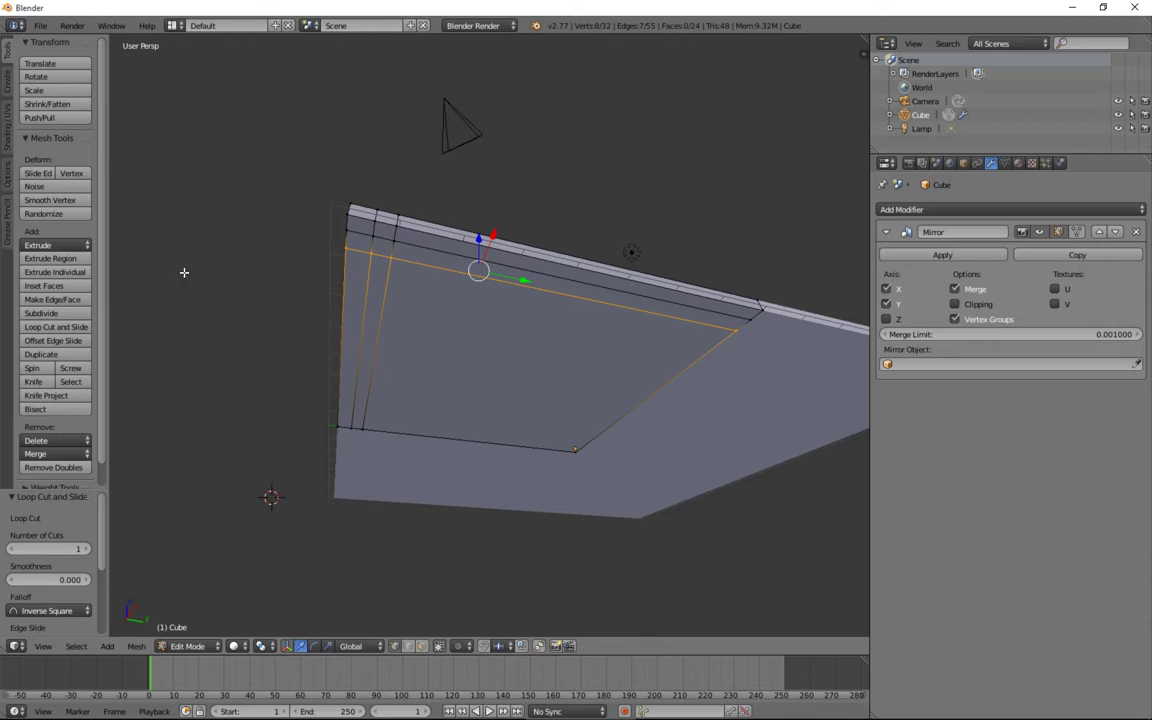
Step: Slide one underside loop to the top edge and one to the left edge, reaching 50 vertices
left_click(56, 327)
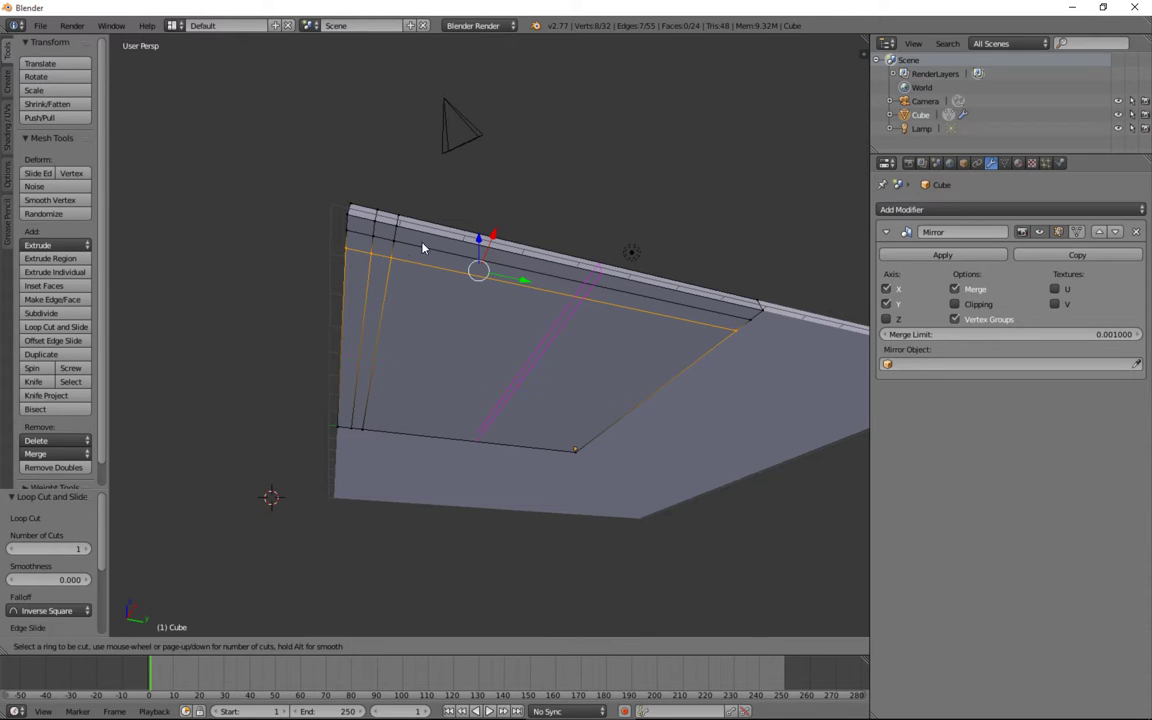
left_click(361, 331)
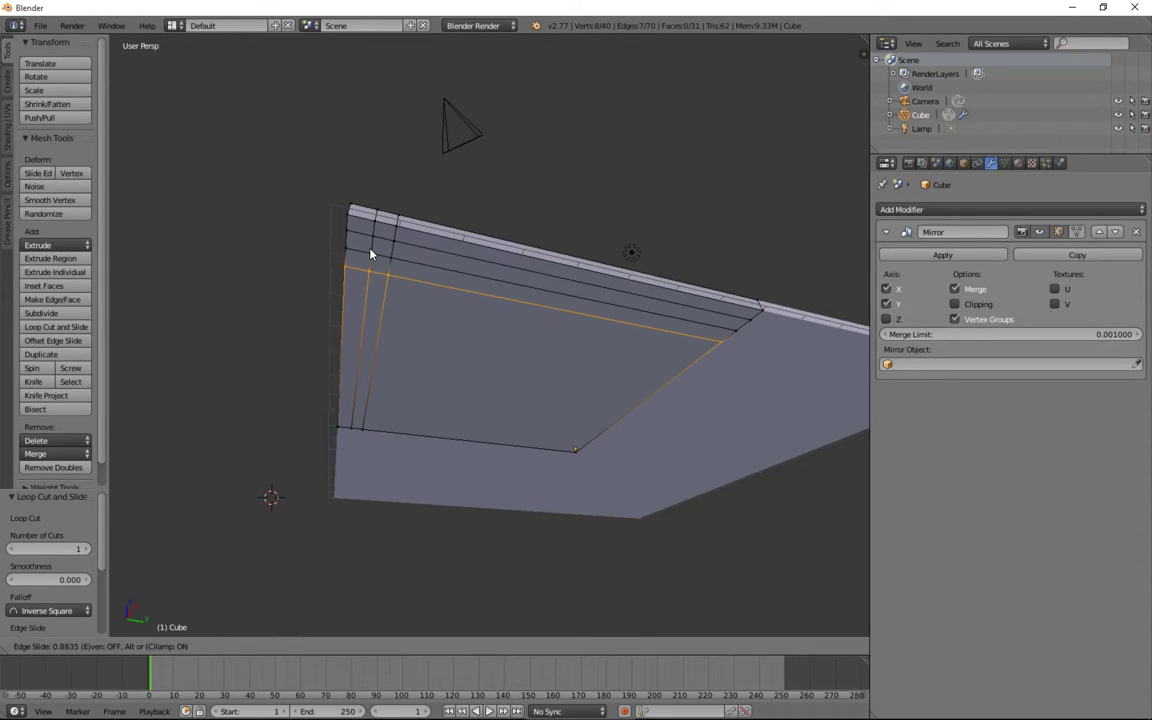
left_click(370, 254)
left_click(56, 327)
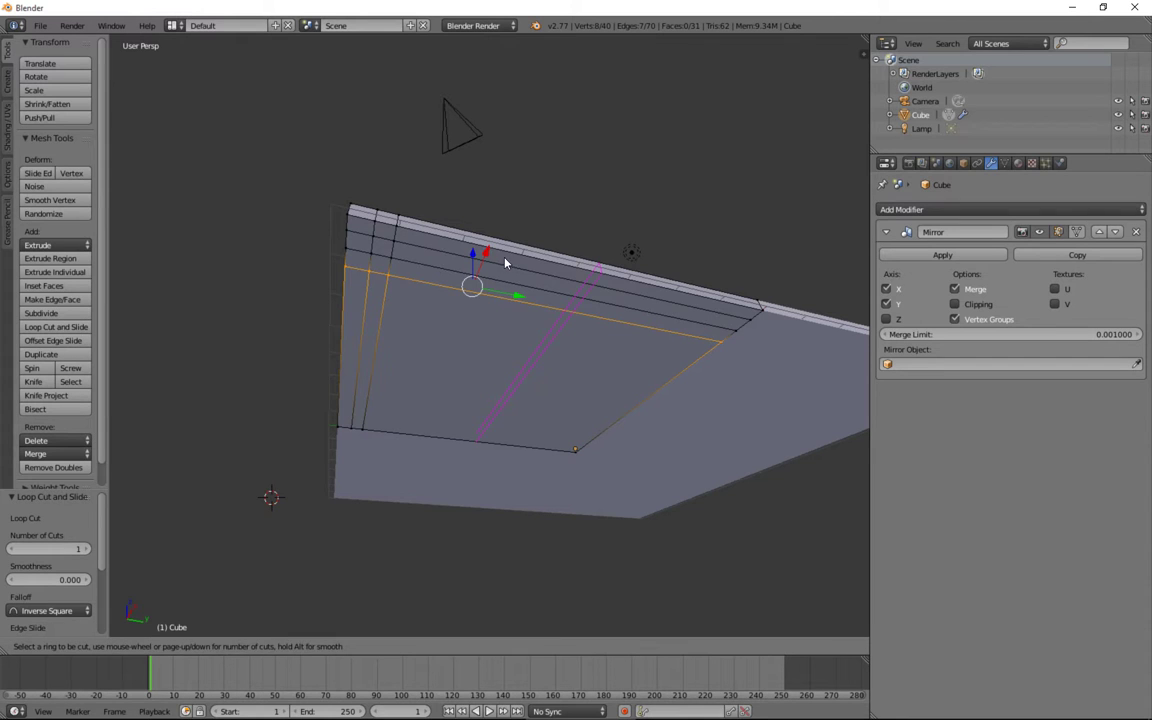
left_click(503, 262)
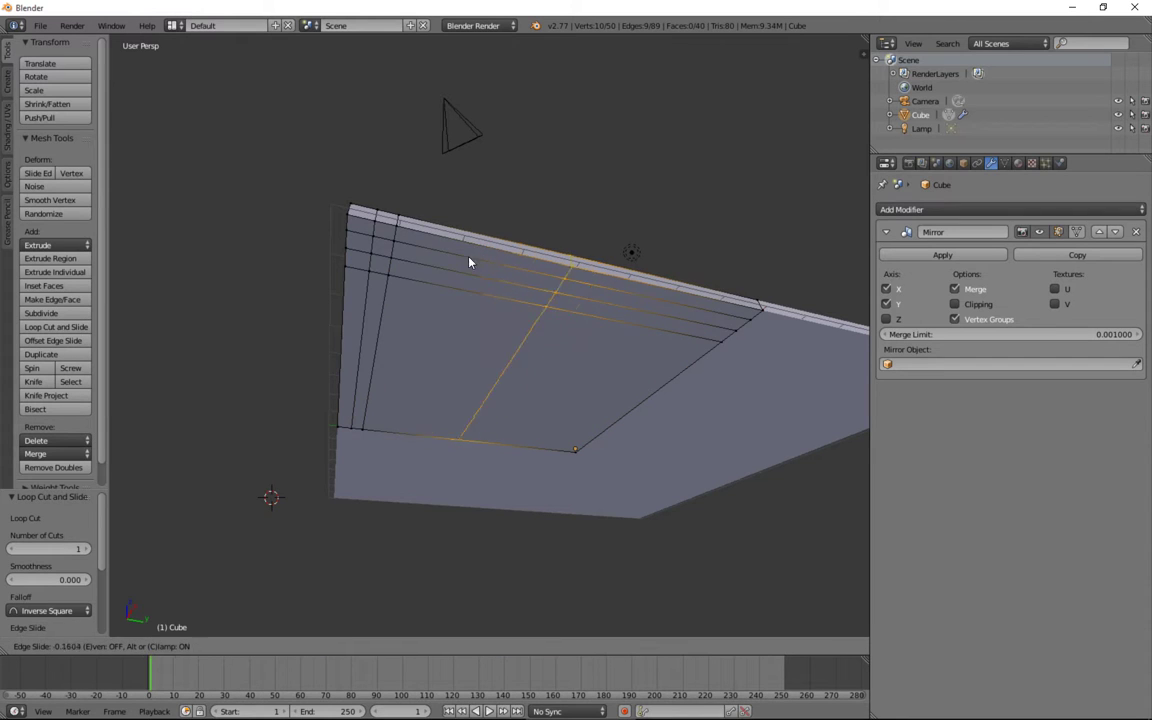
left_click(334, 252)
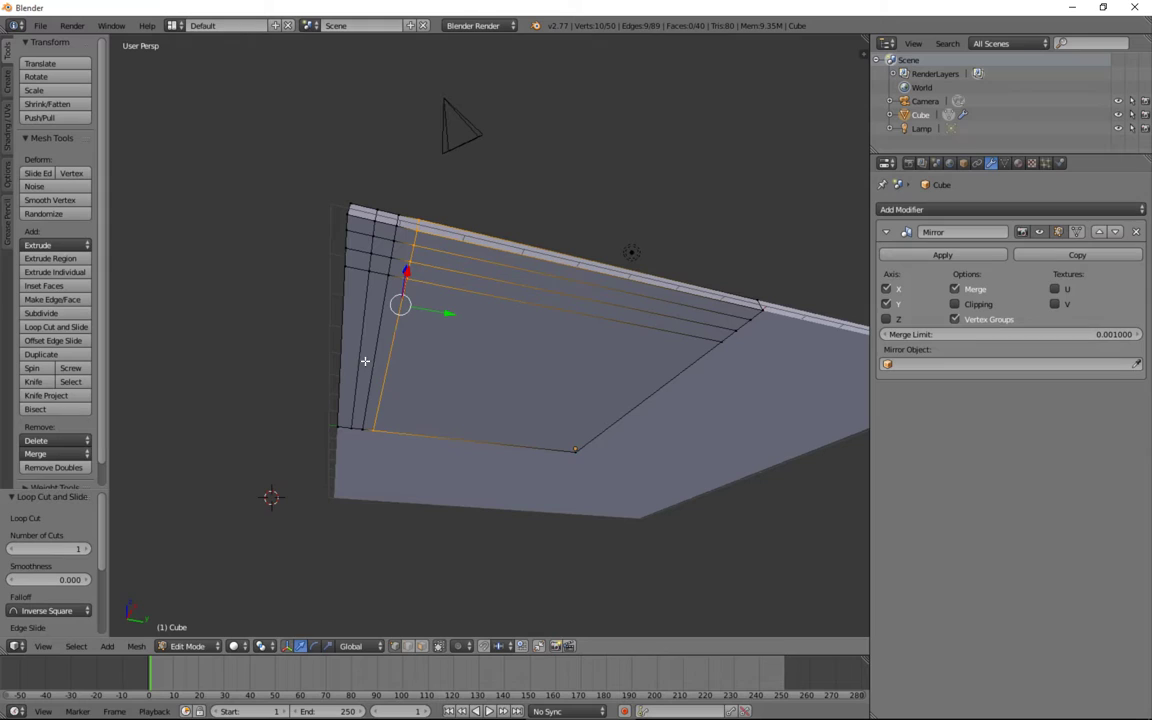
Step: In Face select mode, select the narrow border faces along the left and top edges
left_click(422, 652)
right_click(377, 299)
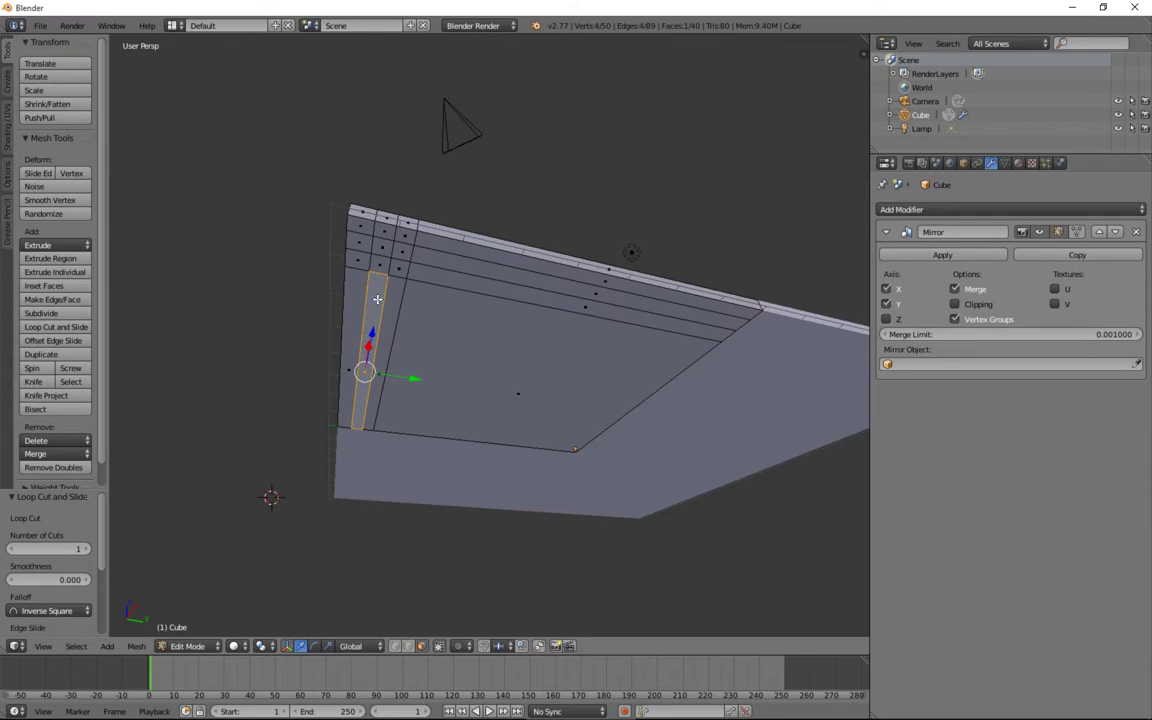
right_click(383, 262, "shift")
right_click(390, 251, "shift")
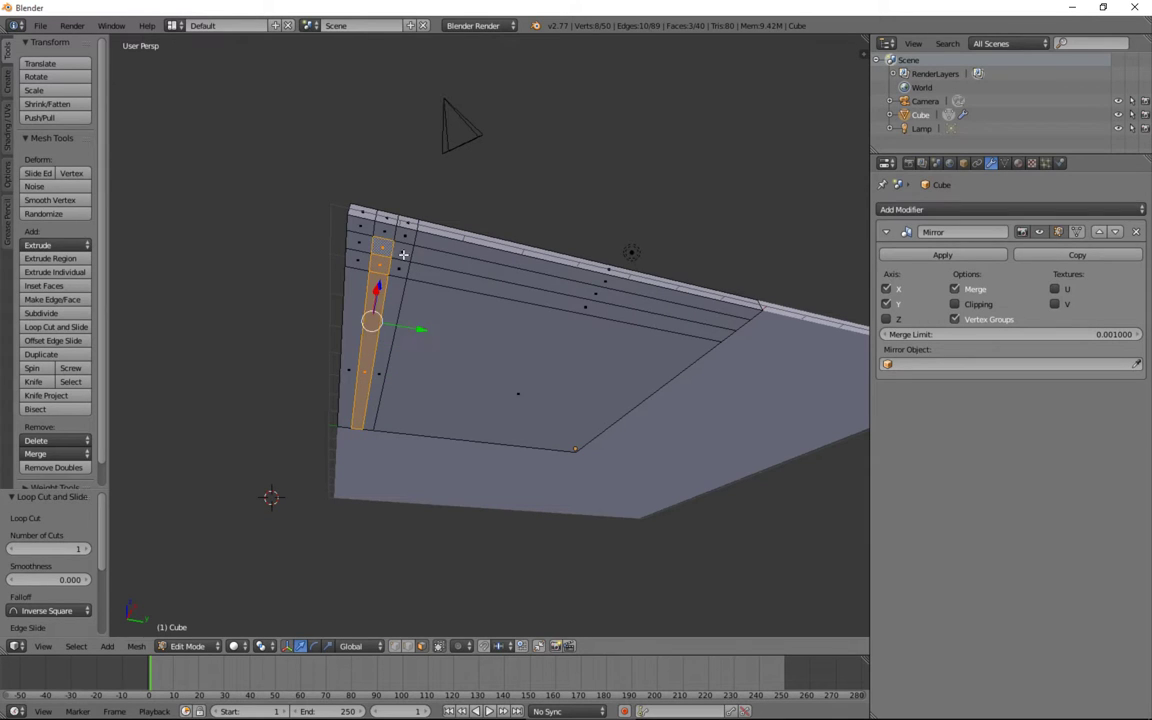
right_click(410, 253, "shift")
right_click(464, 268, "shift")
middle_click_drag(501, 272, 497, 320)
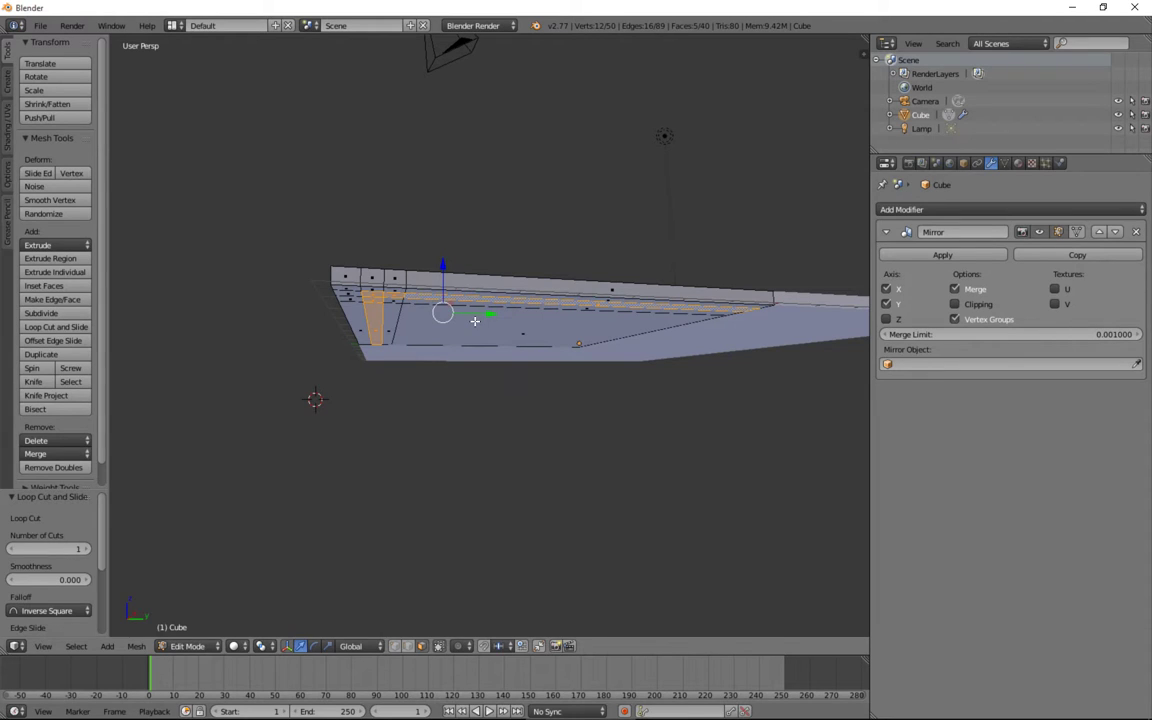
Step: Try extruding the border faces downward, then cancel and undo it
key("e")
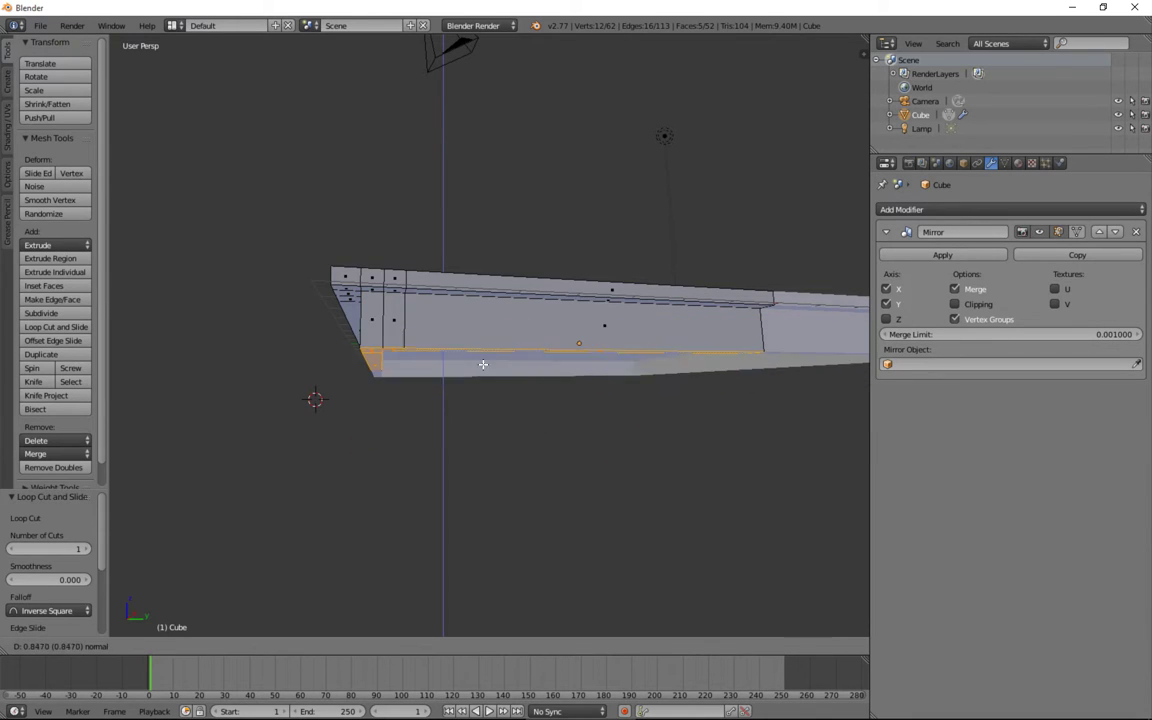
right_click(483, 346)
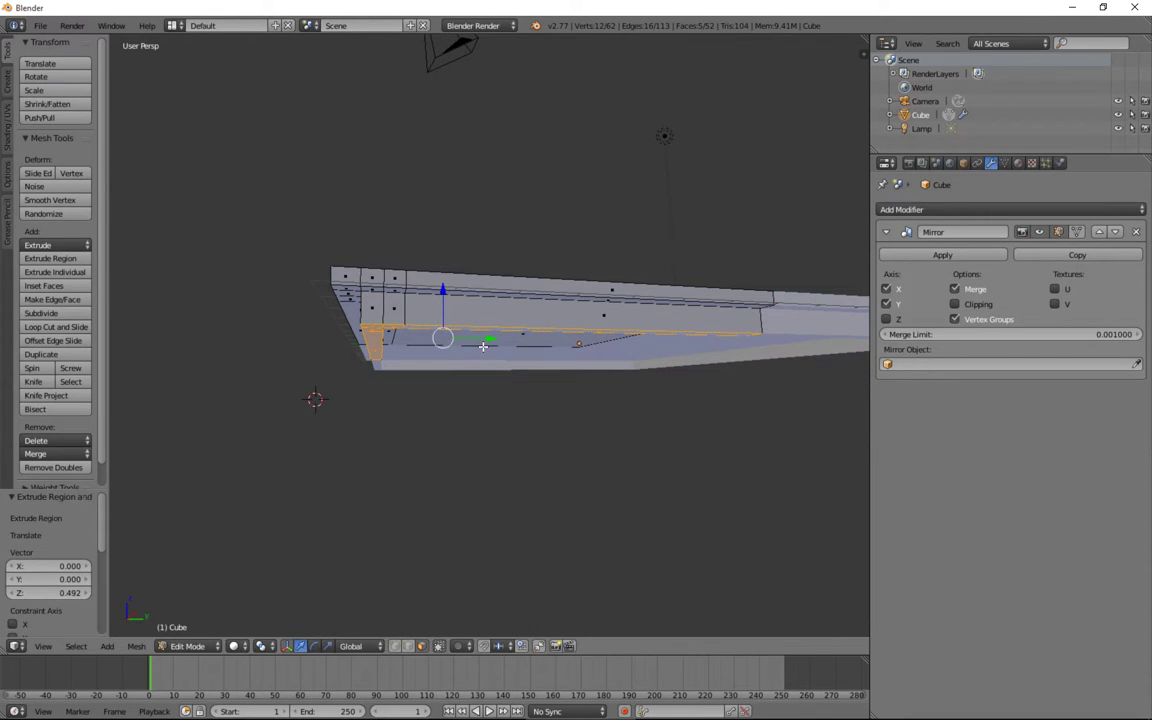
key("ctrl+z")
key("ctrl+z")
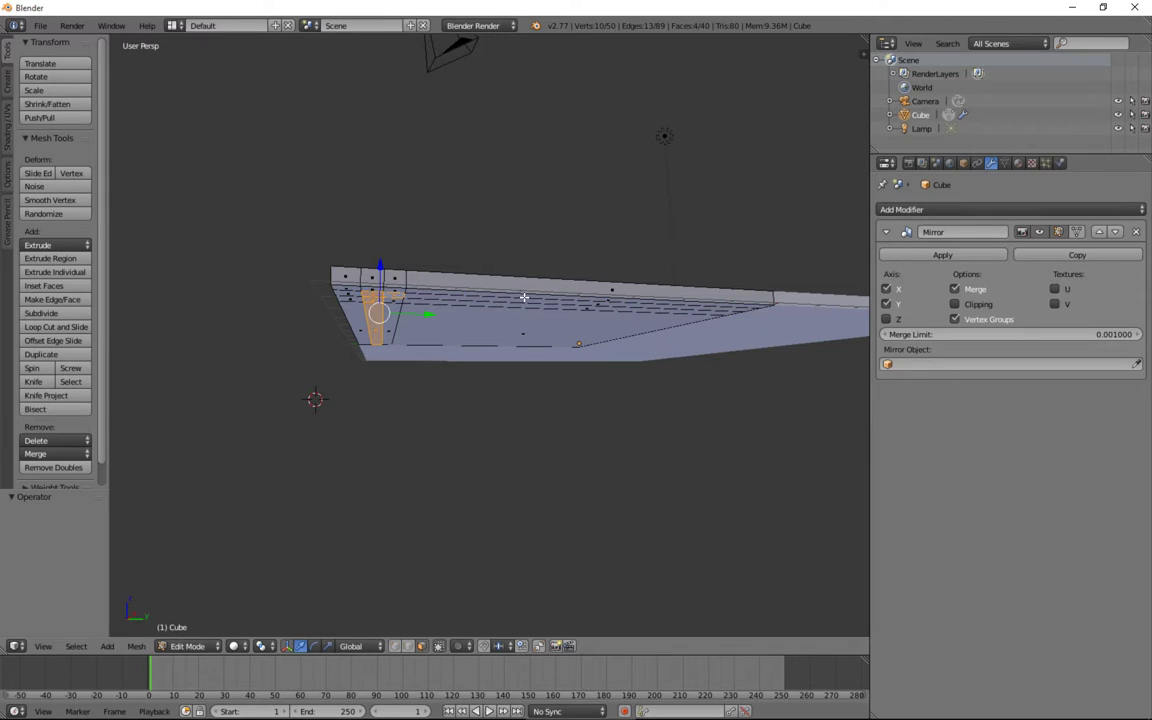
middle_click_drag(587, 303, 583, 297)
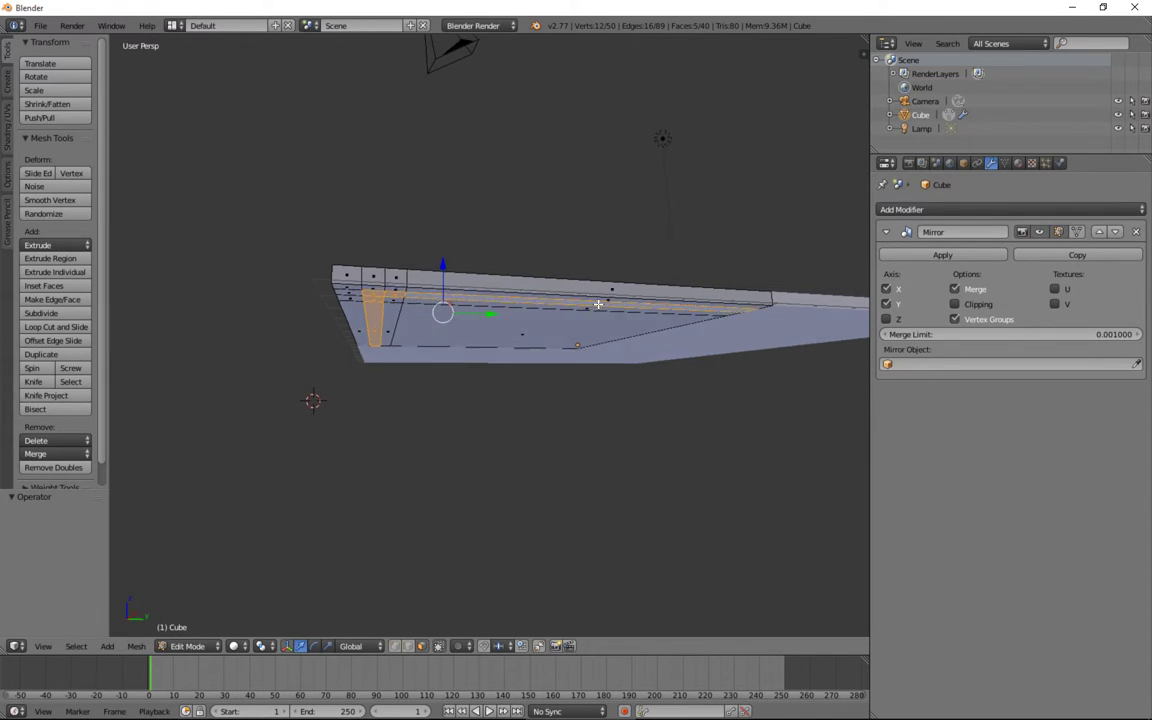
Step: Add the long top strip, undo another trial extrude-and-lower, then add the corner face
right_click(583, 297, "shift")
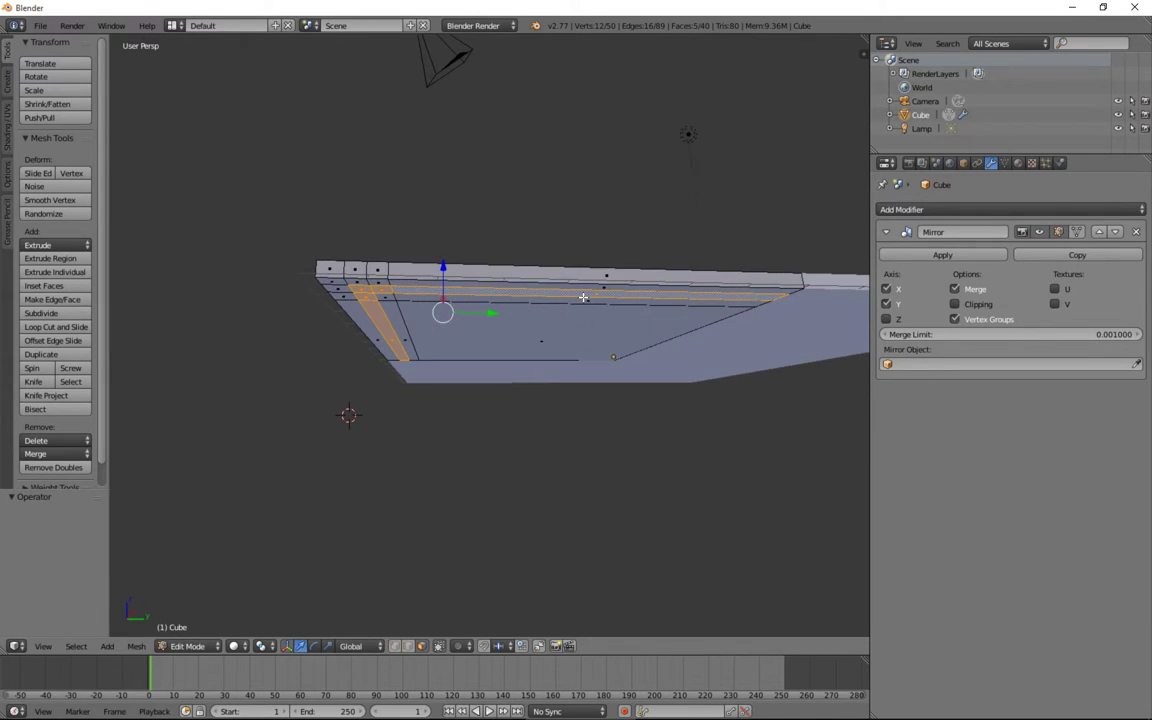
key("e")
right_click(418, 332)
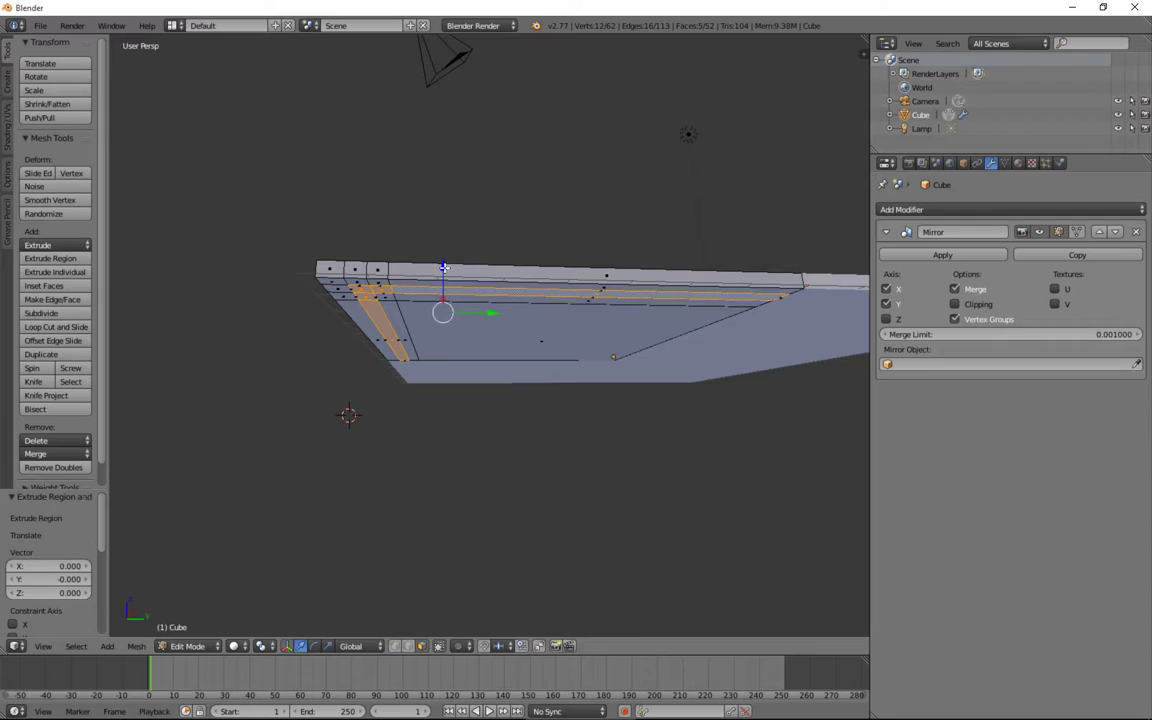
key("g")
key("z")
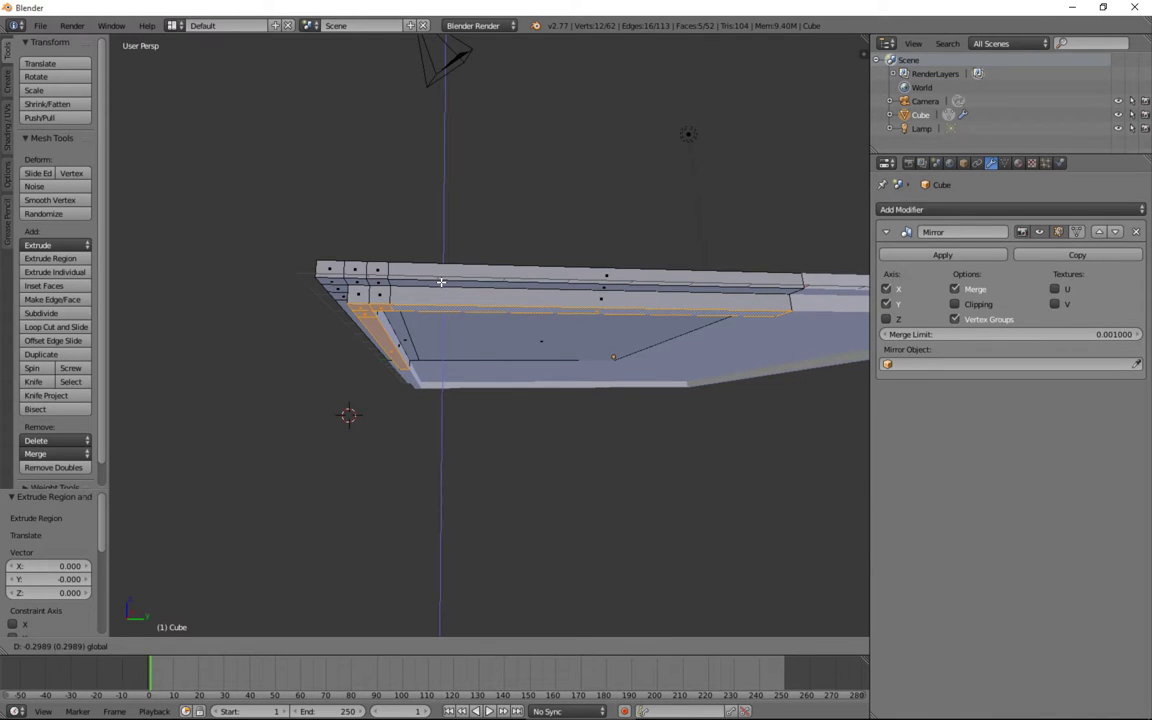
left_click(440, 284)
middle_click_drag(440, 284, 416, 269)
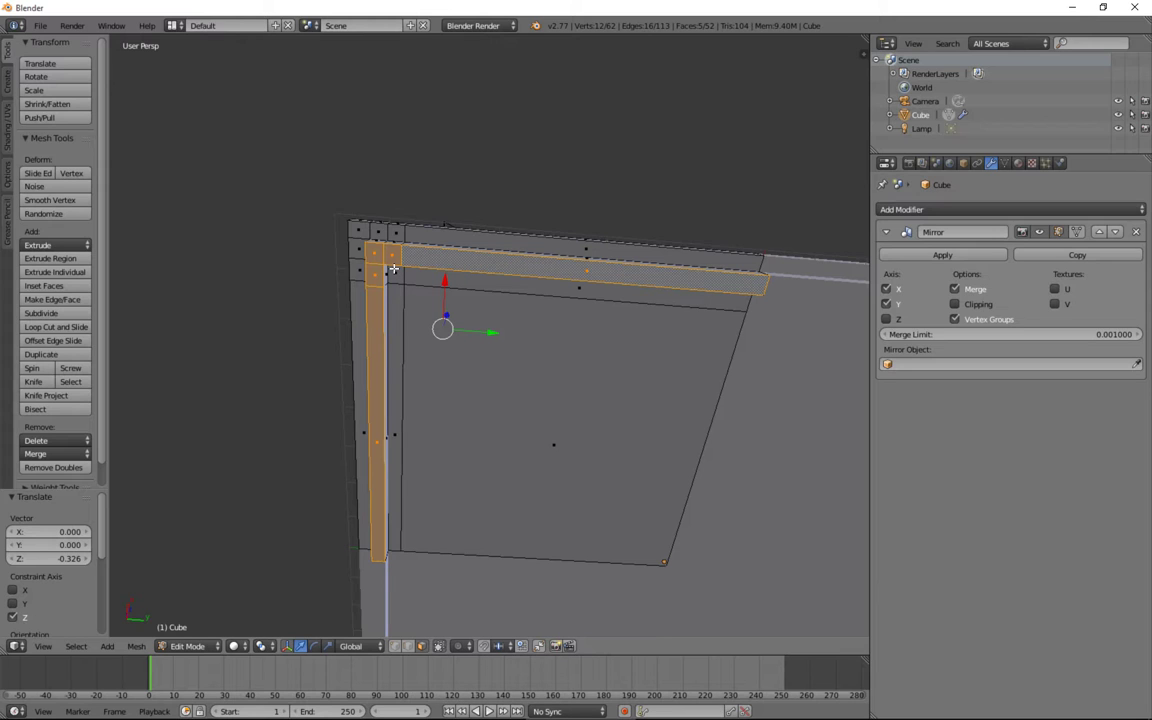
key("ctrl+z")
right_click(394, 271, "shift")
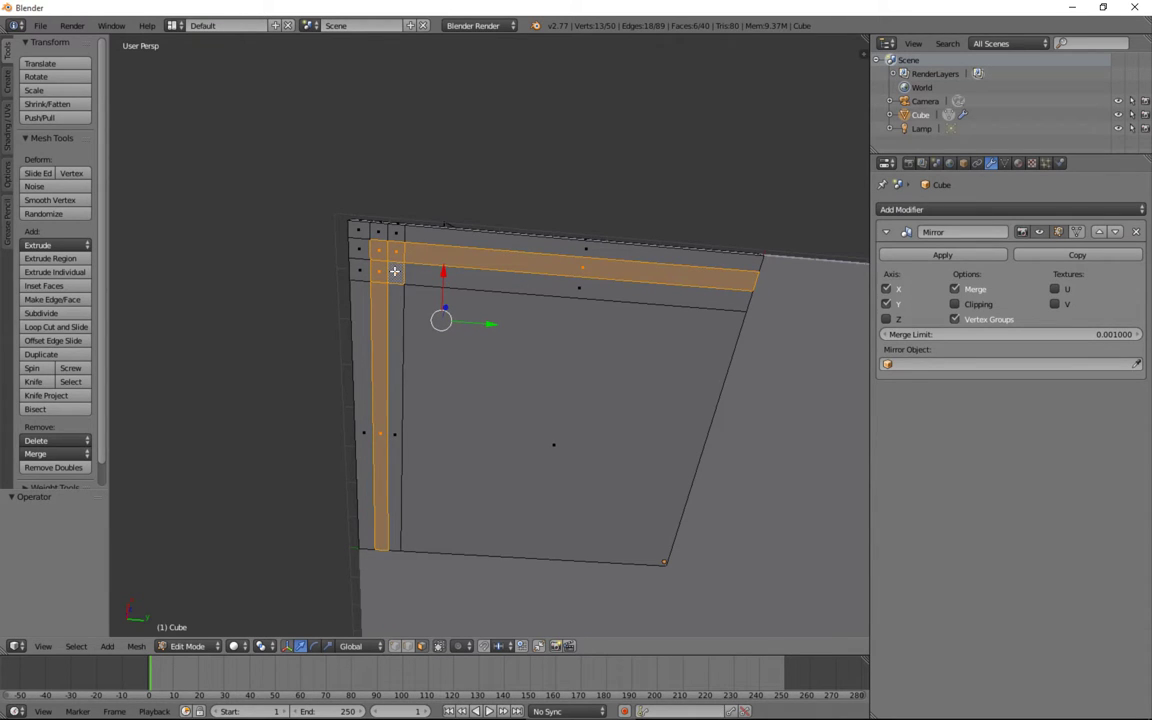
middle_click_drag(395, 271, 397, 283)
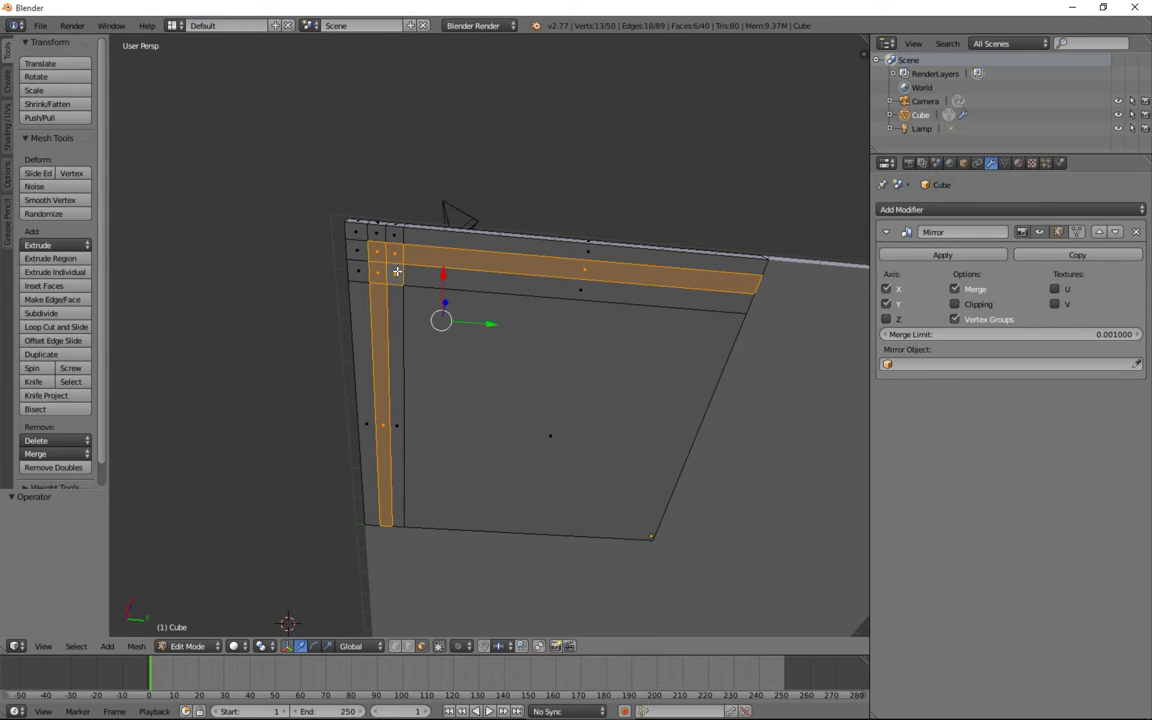
Step: Extrude the border faces and lower them along Z into an apron under the tabletop
middle_click_drag(390, 275, 461, 353)
key("e")
key("Escape")
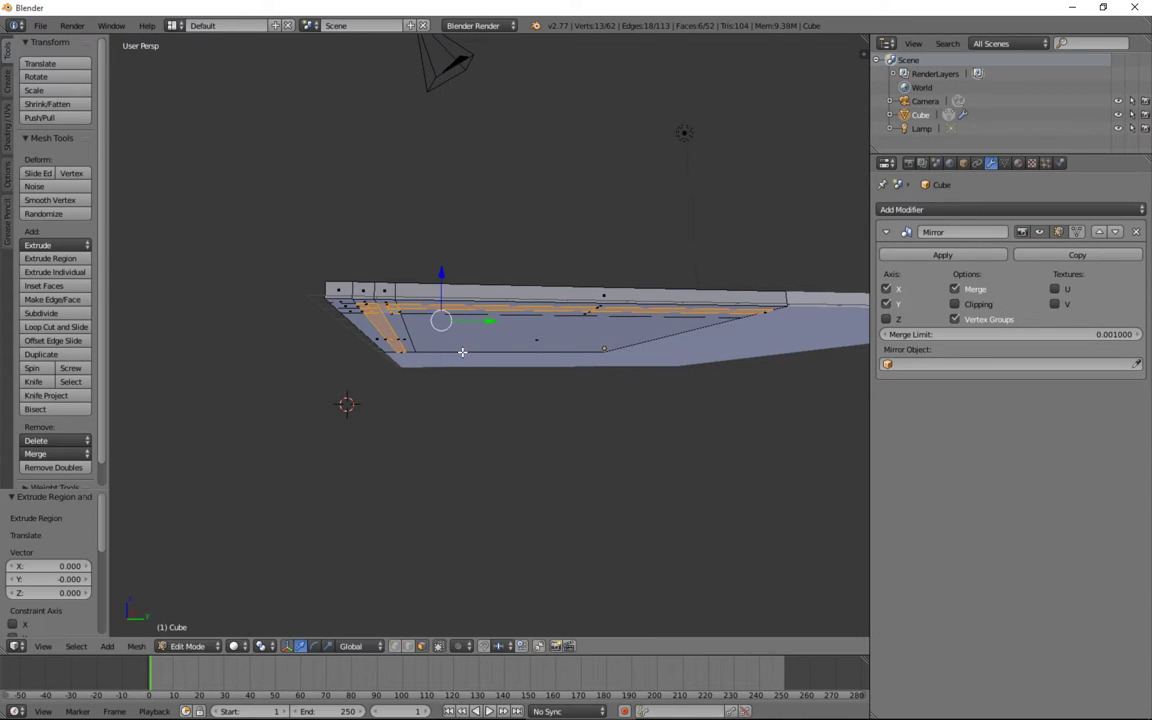
key("g")
key("z")
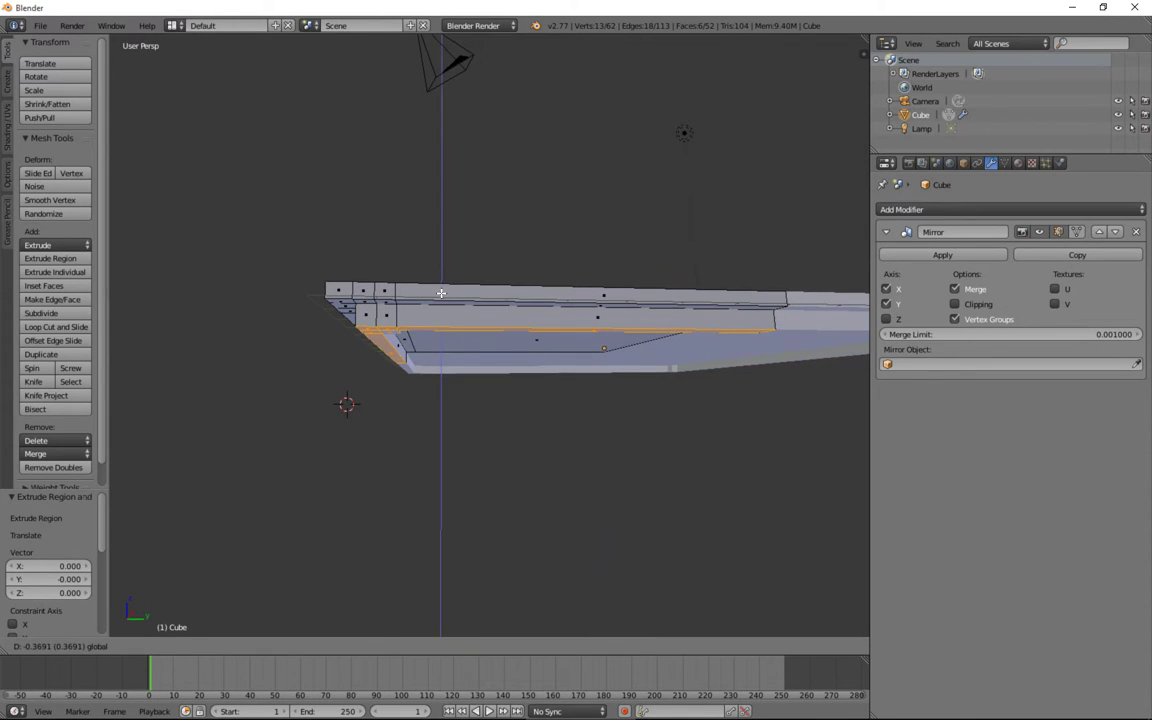
left_click(441, 276)
middle_click_drag(441, 276, 390, 245)
Step: Extrude the corner face down along Z into a leg, mirrored to four legs
right_click(390, 314)
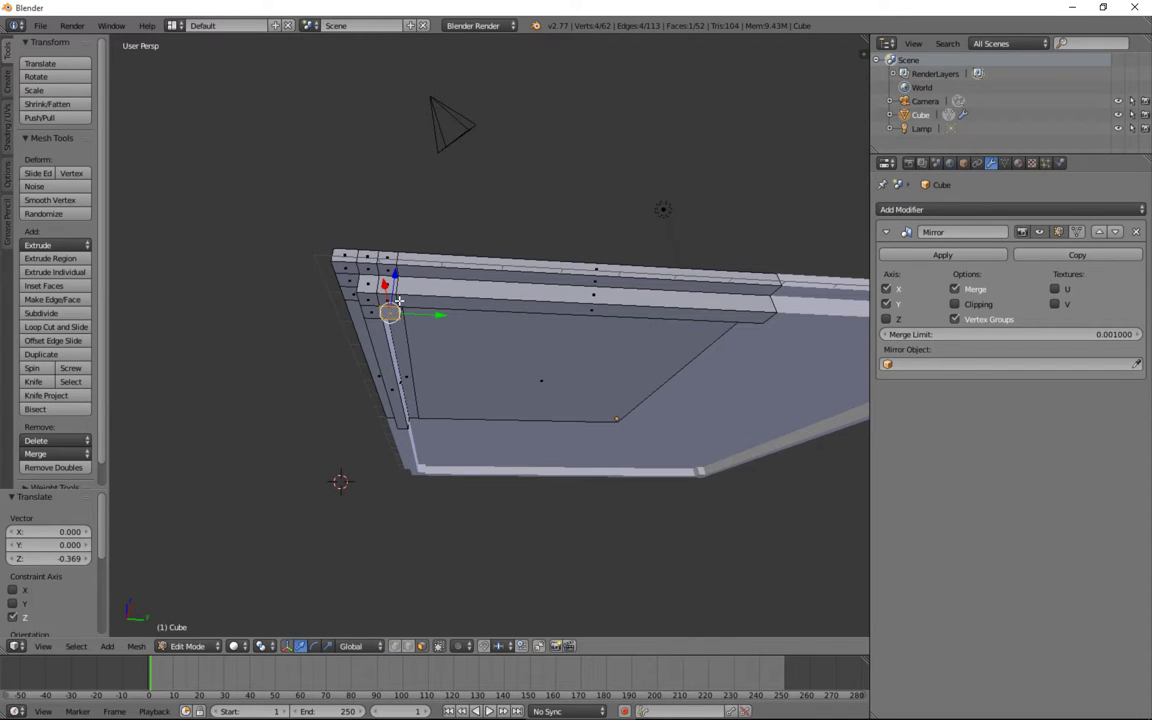
middle_click_drag(399, 300, 402, 356)
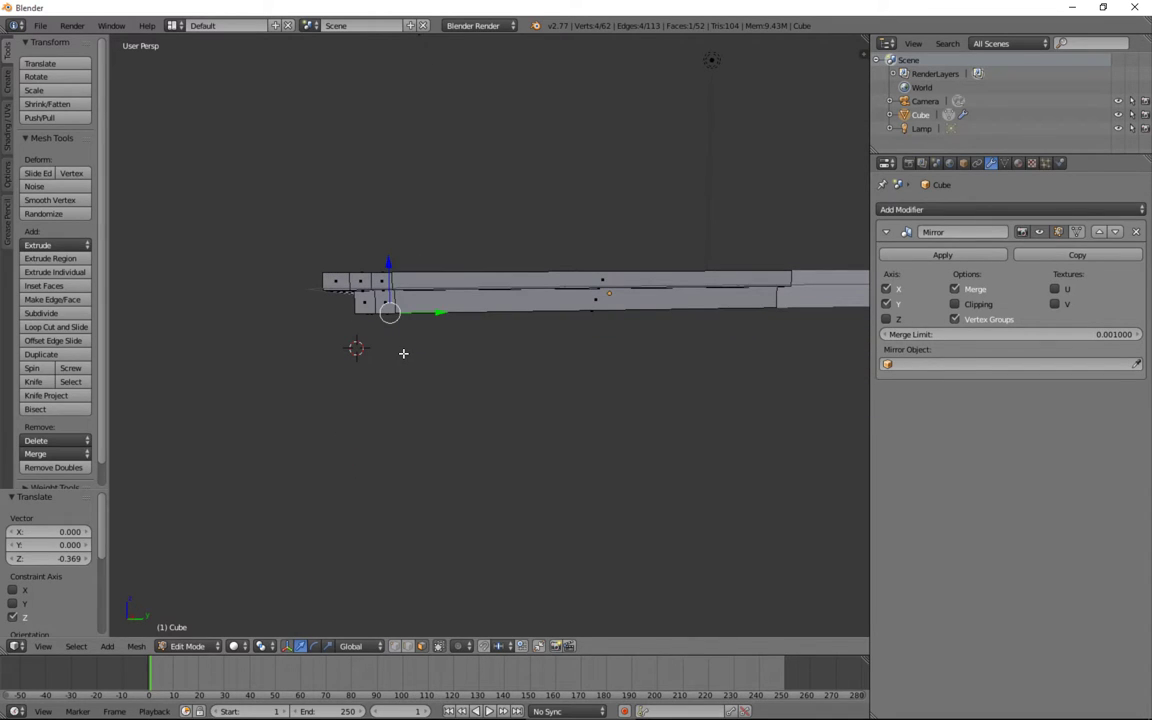
key("e")
right_click(403, 353)
key("g")
key("z")
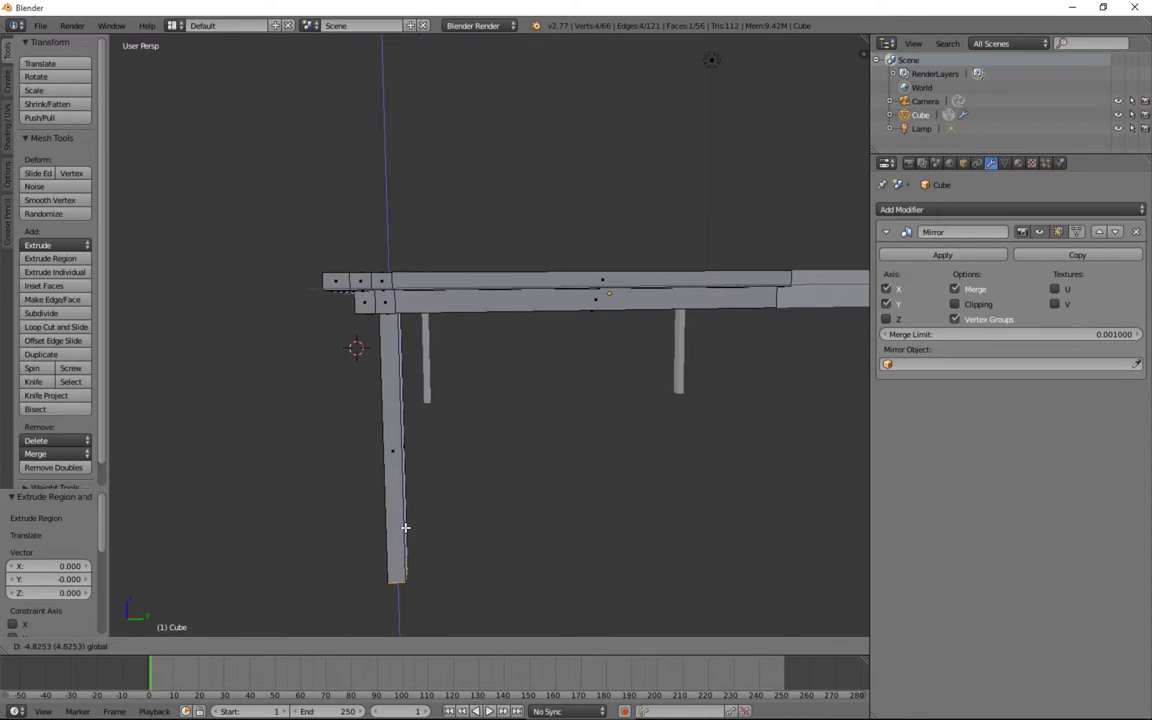
left_click(403, 535)
scroll(460, 490, "down", 4)
middle_click_drag(460, 490, 554, 448)
key("g")
key("z")
left_click(522, 432)
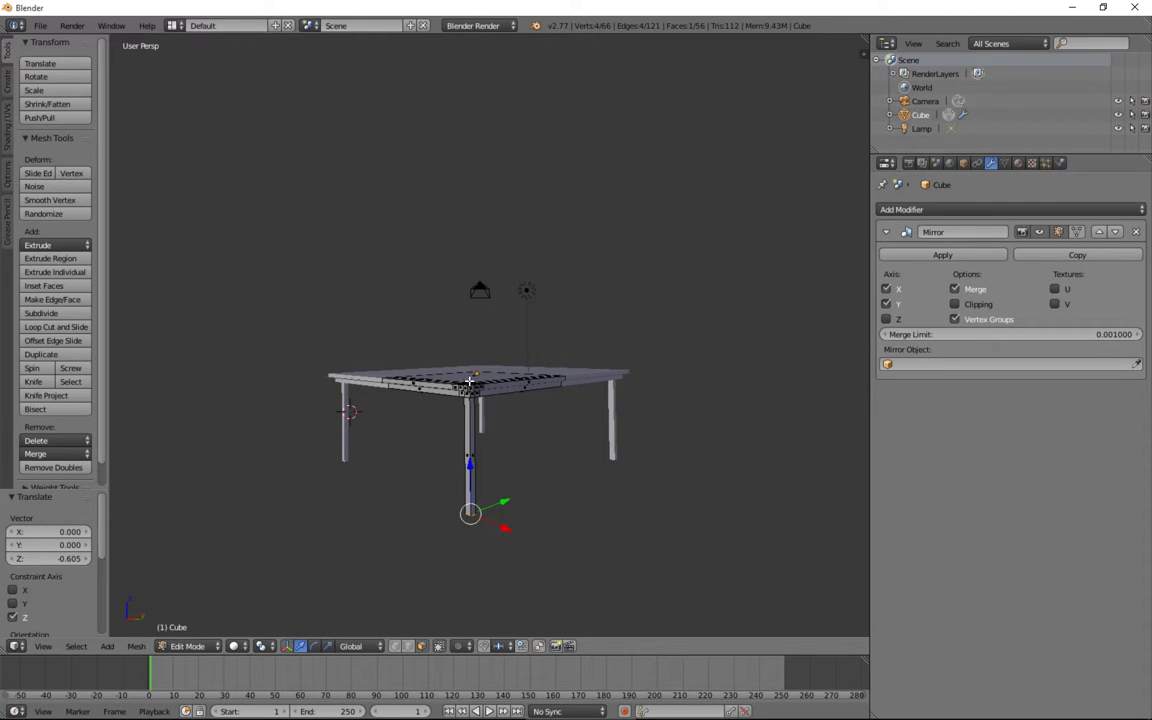
Step: Undo the corner leg extrusion, checking the table from below
key("ctrl+z")
middle_click_drag(537, 450, 486, 351)
key("ctrl+z")
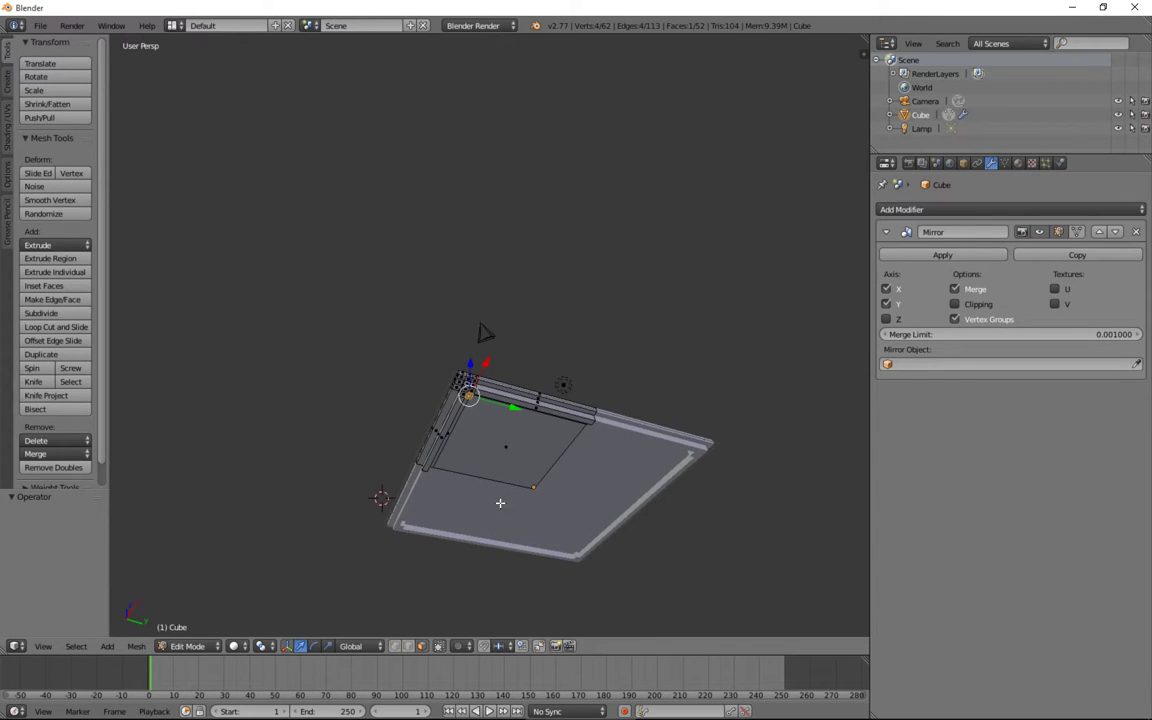
Step: Add two crossing loop cuts through the corner section to mark out a small square face
left_click(46, 327)
left_click(503, 467)
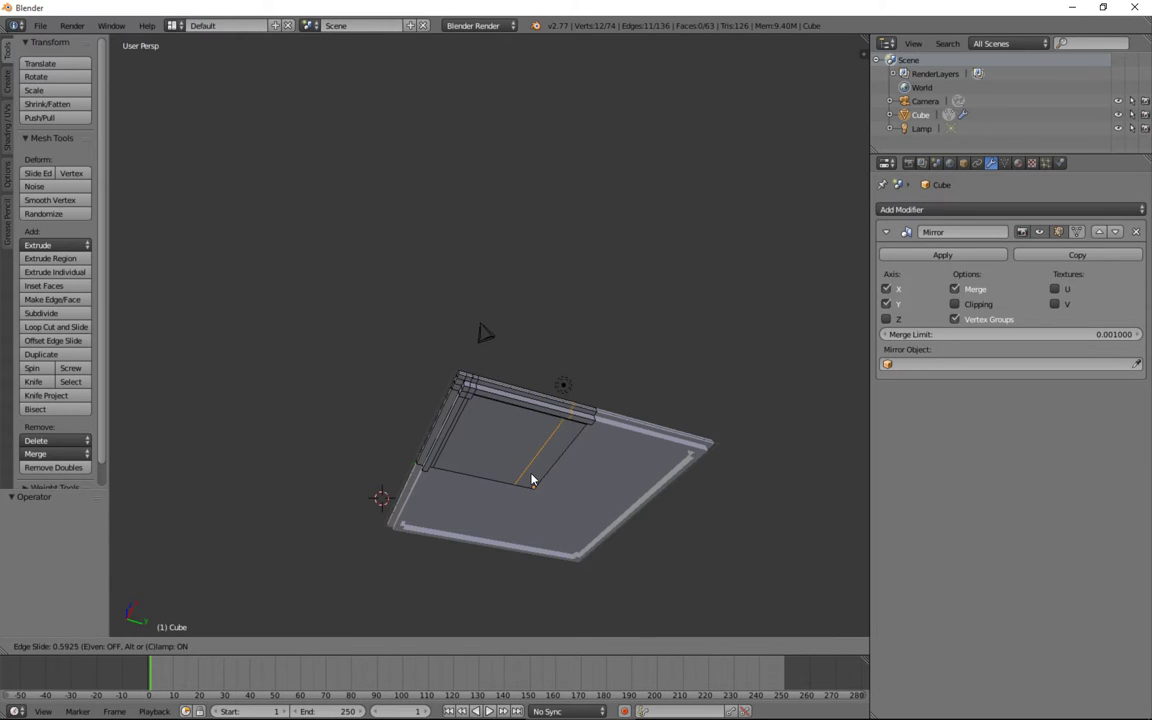
left_click(531, 481)
left_click(56, 327)
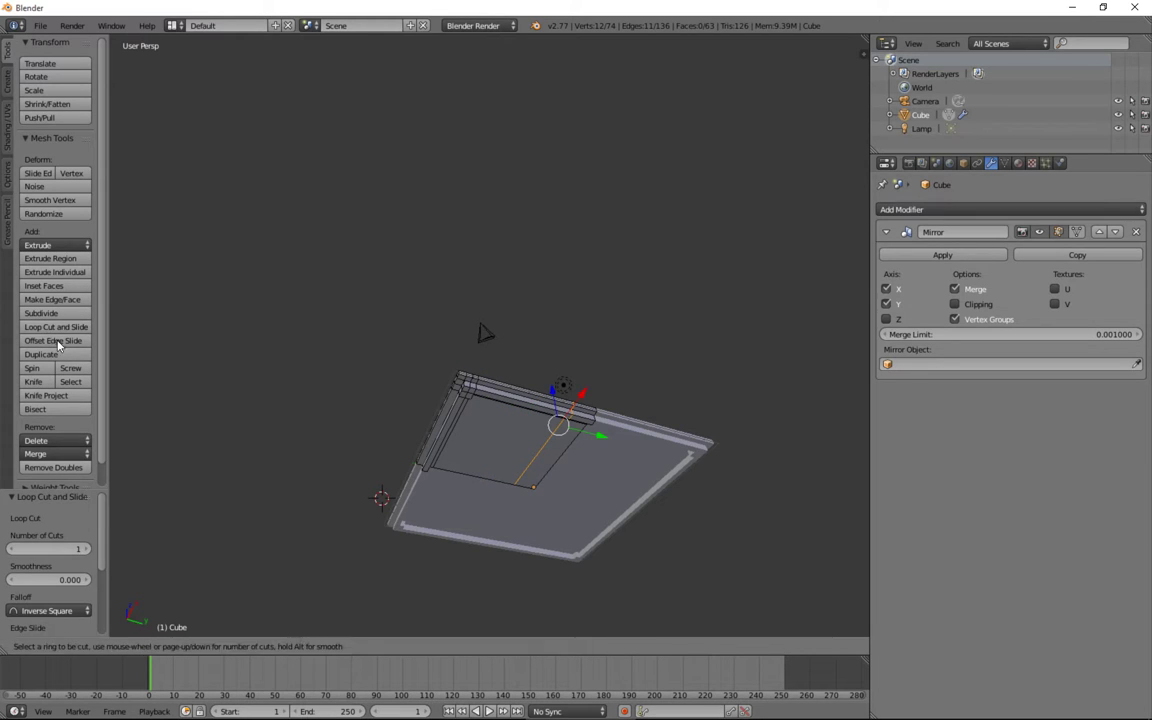
left_click(463, 450)
left_click(458, 470)
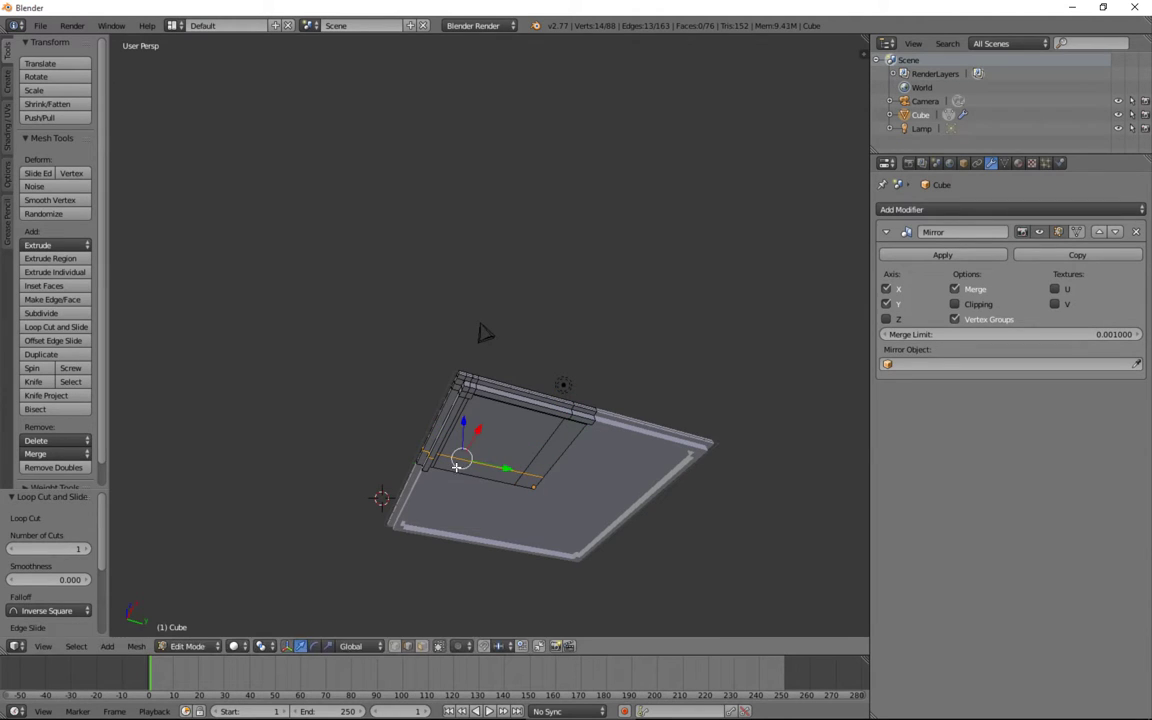
Step: Select the small corner face, extrude it, and move it straight down along Z
key("a")
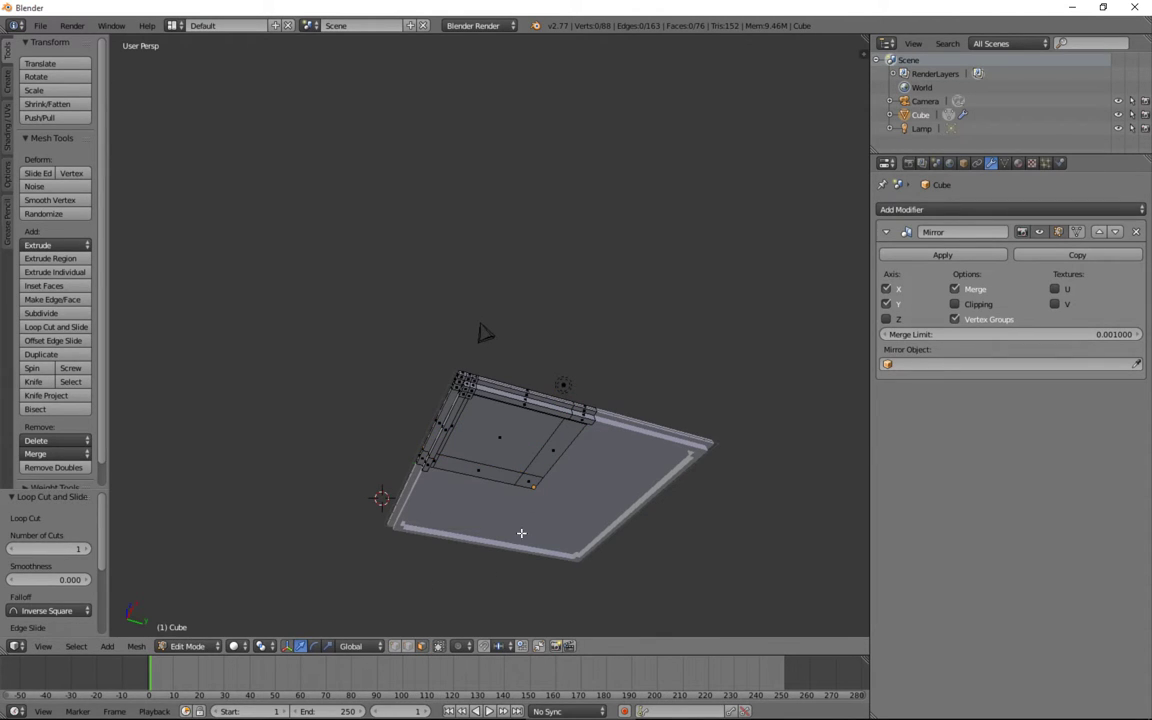
right_click(523, 483)
middle_click_drag(523, 483, 521, 501)
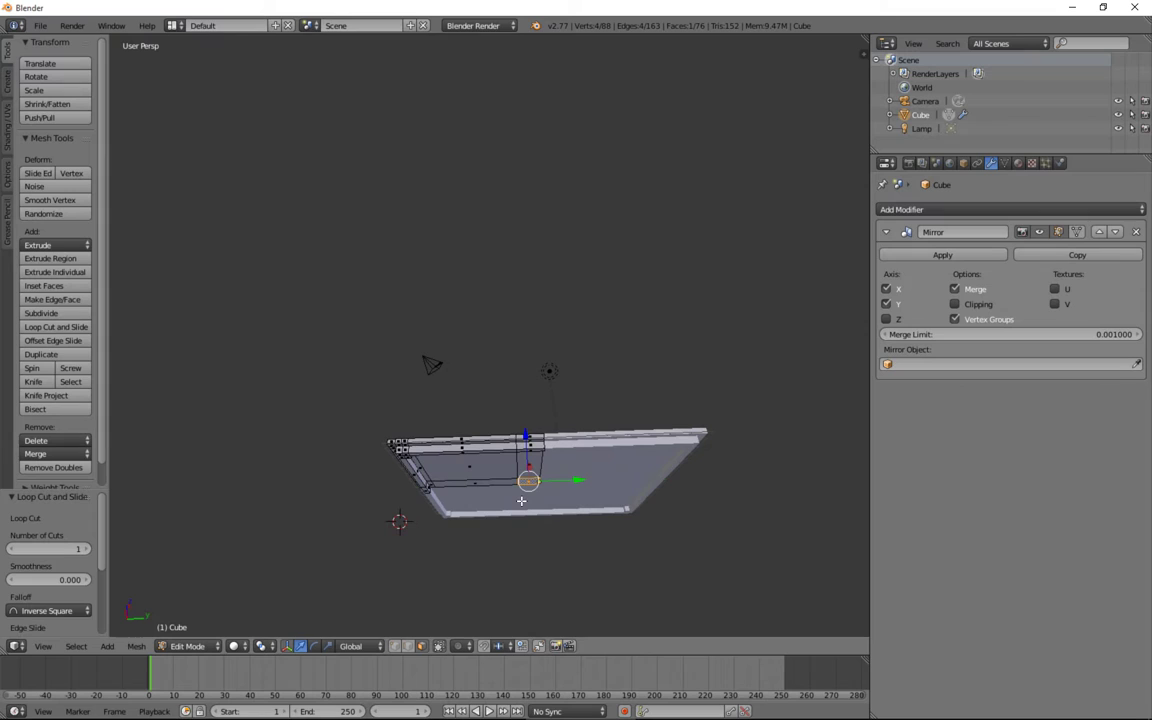
key("e")
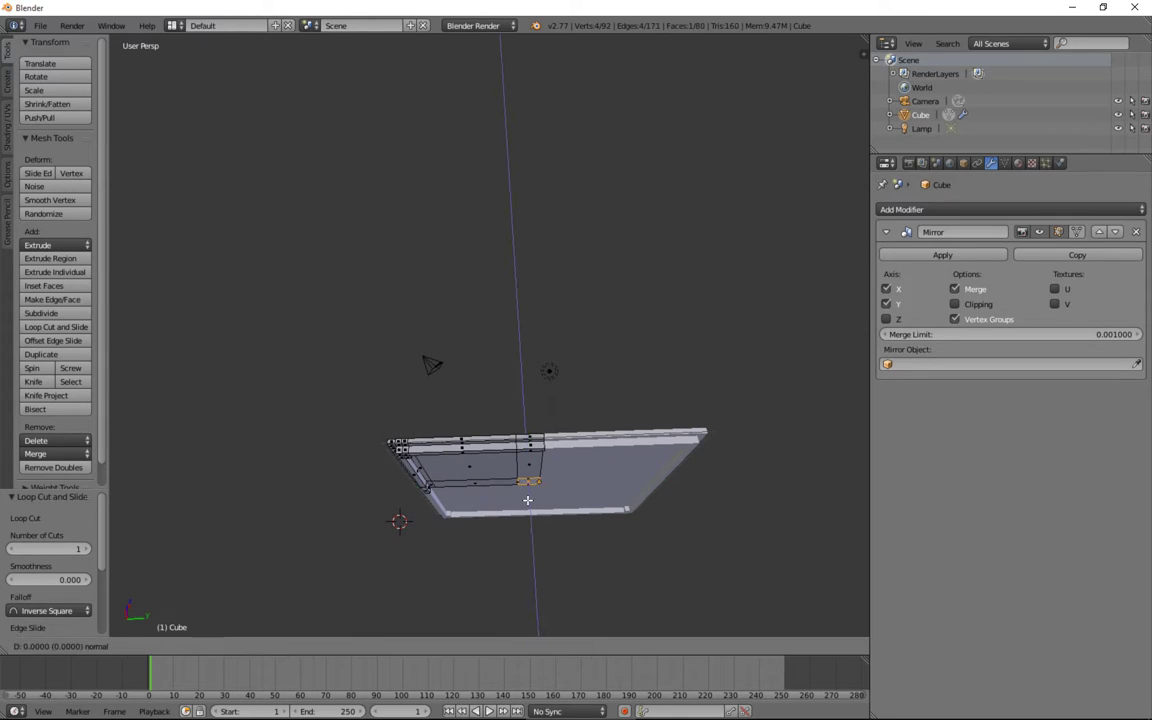
right_click(527, 456)
key("g")
key("z")
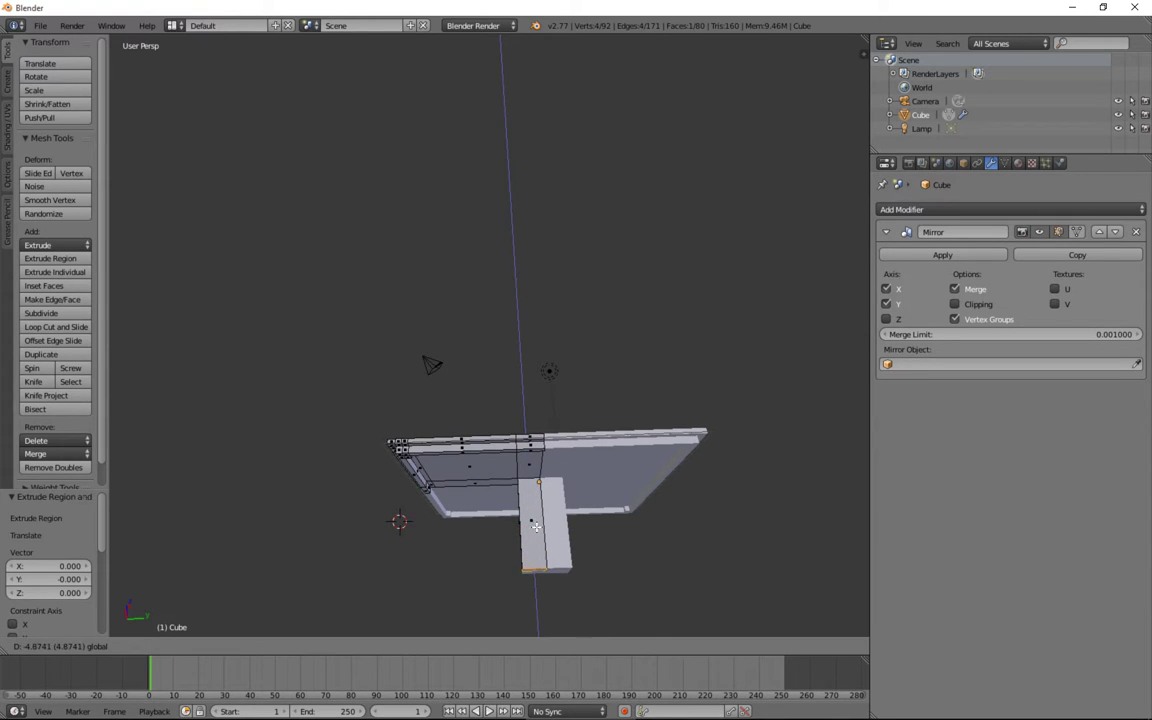
left_click(547, 527)
Step: Adjust the leg bottom's height along Z and scale its foot wider
middle_click_drag(547, 527, 612, 547)
key("g")
key("z")
left_click(533, 544)
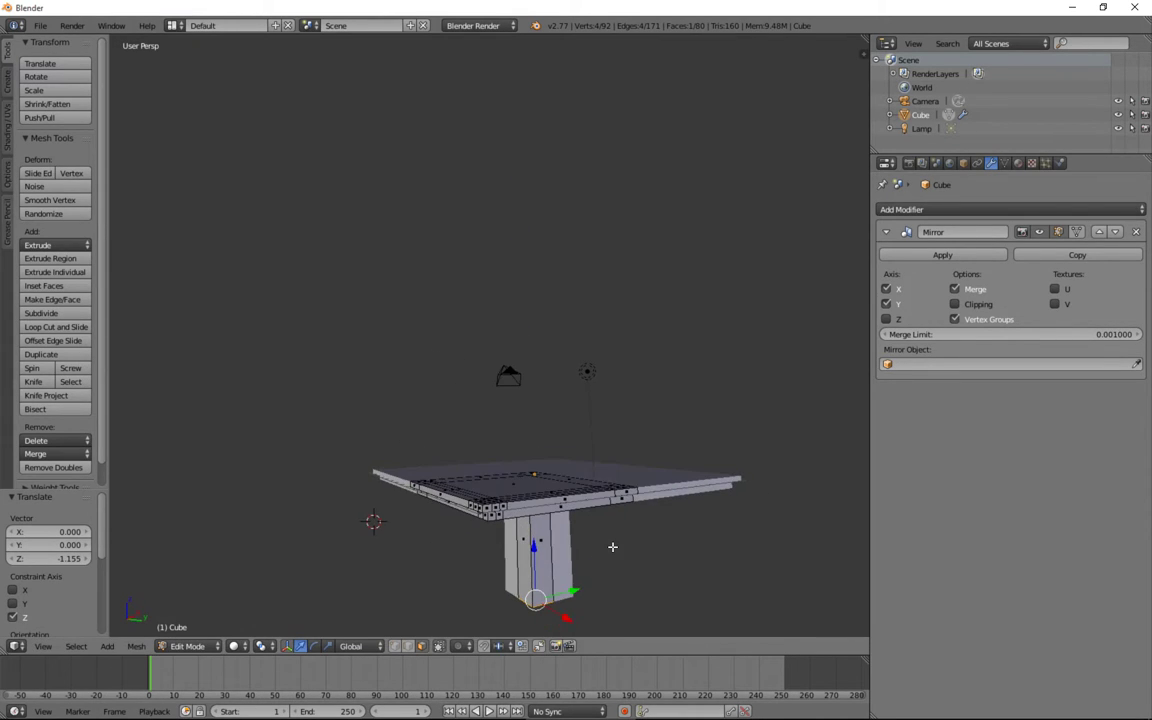
left_click_drag(536, 546, 603, 600)
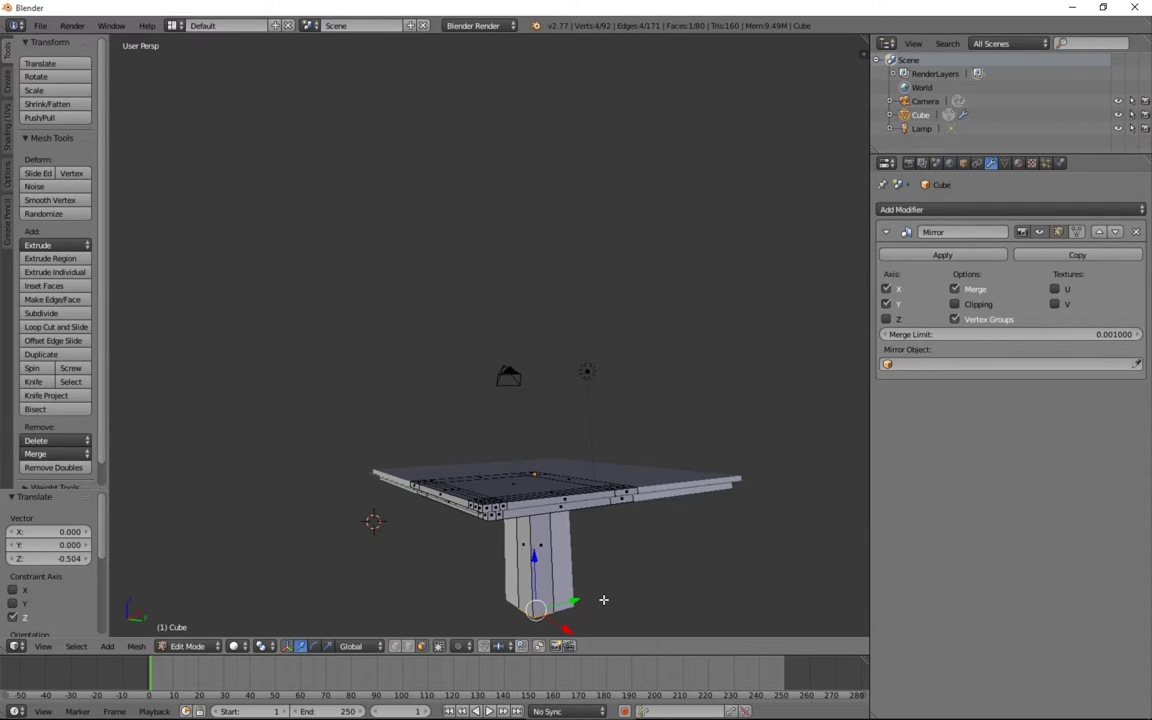
key("s")
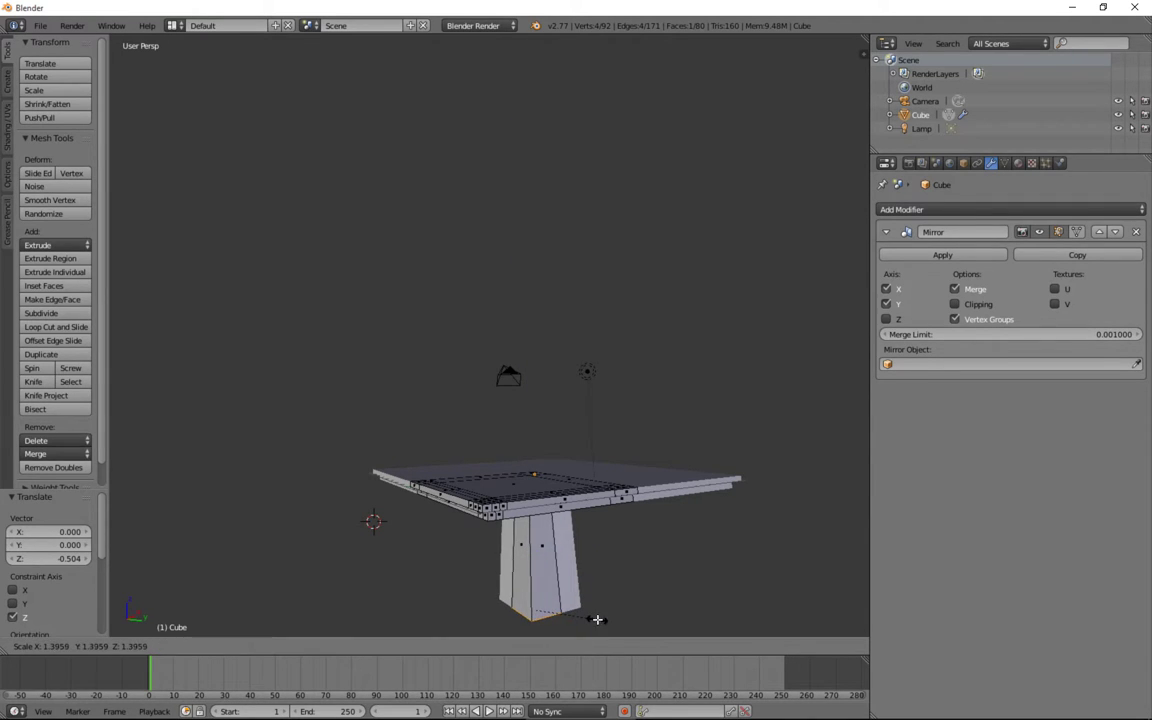
left_click(608, 619)
middle_click_drag(612, 612, 561, 592)
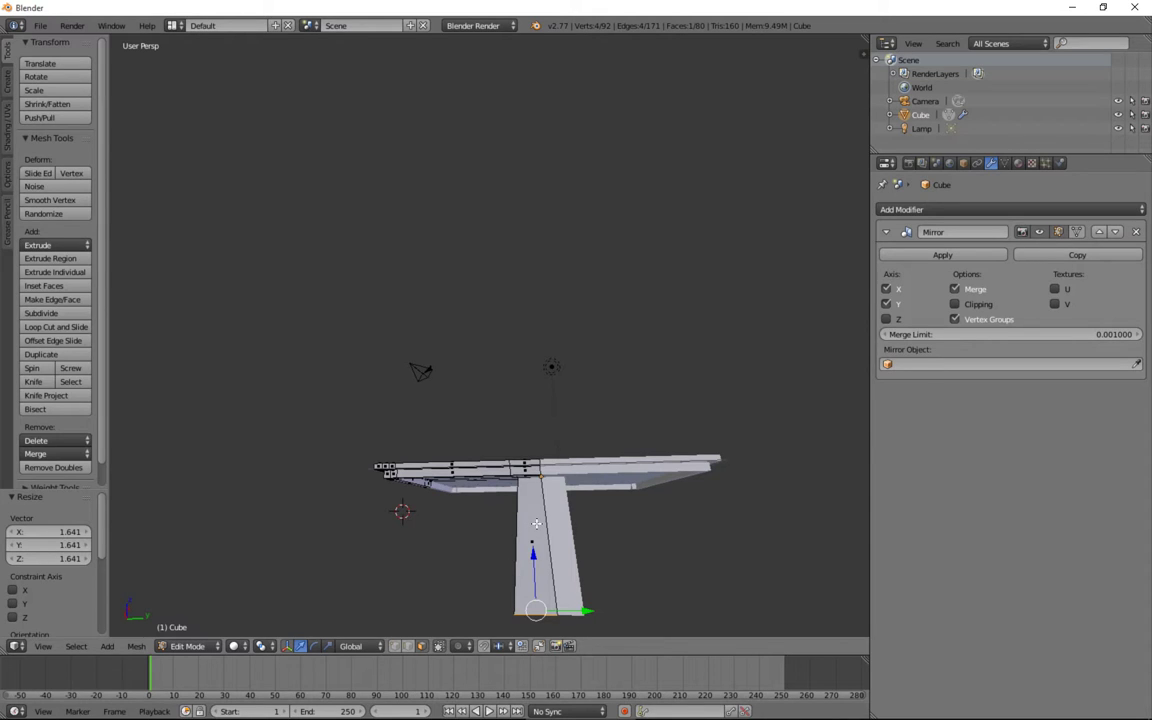
Step: Add a centred loop cut on the leg and scale it to 0.681, then undo the leg edits
left_click(56, 327)
left_click(512, 556)
right_click(512, 556)
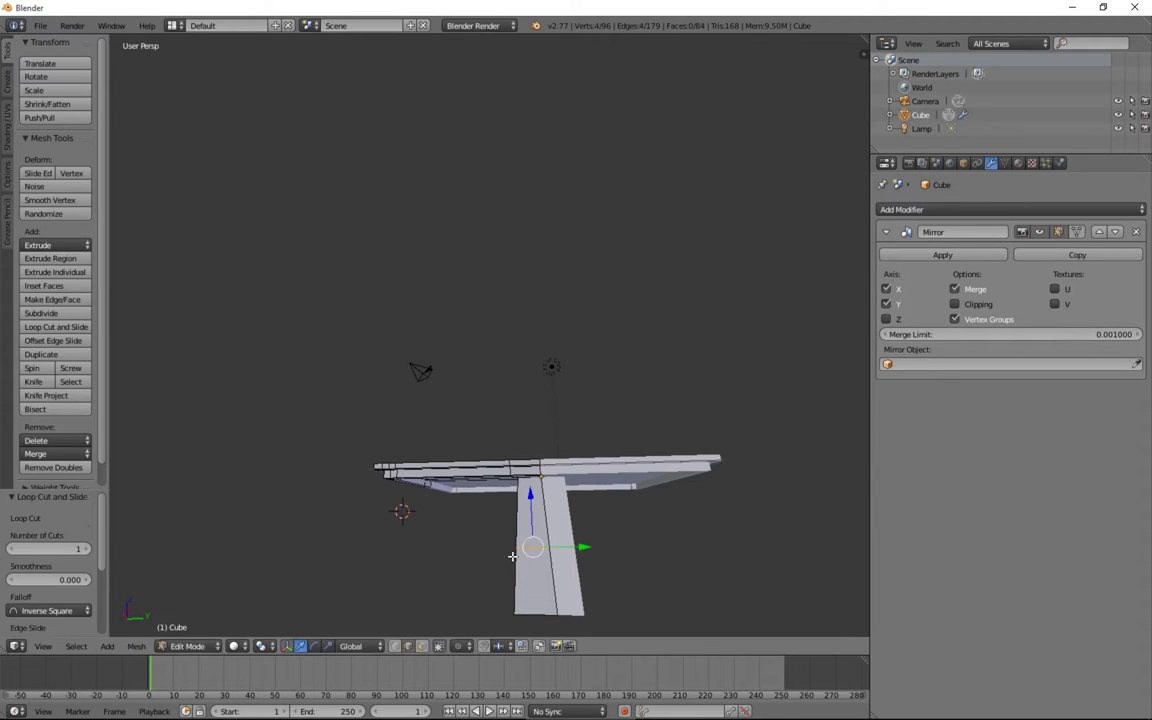
key("s")
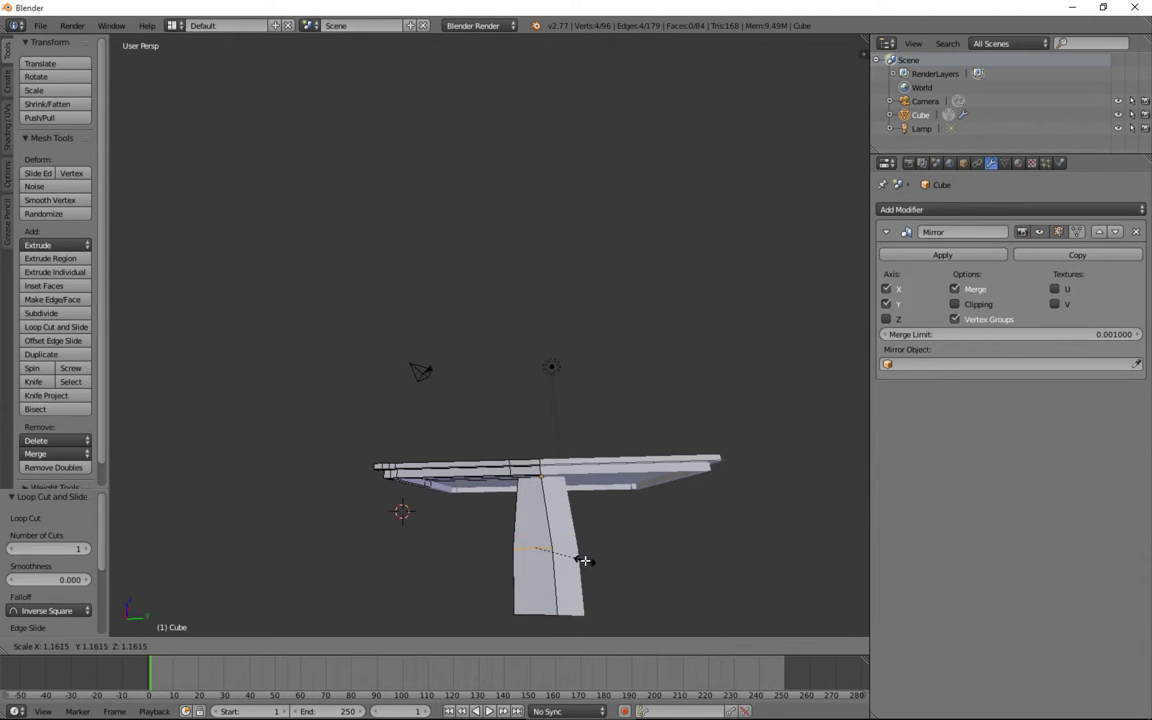
left_click(568, 556)
middle_click_drag(568, 556, 570, 495)
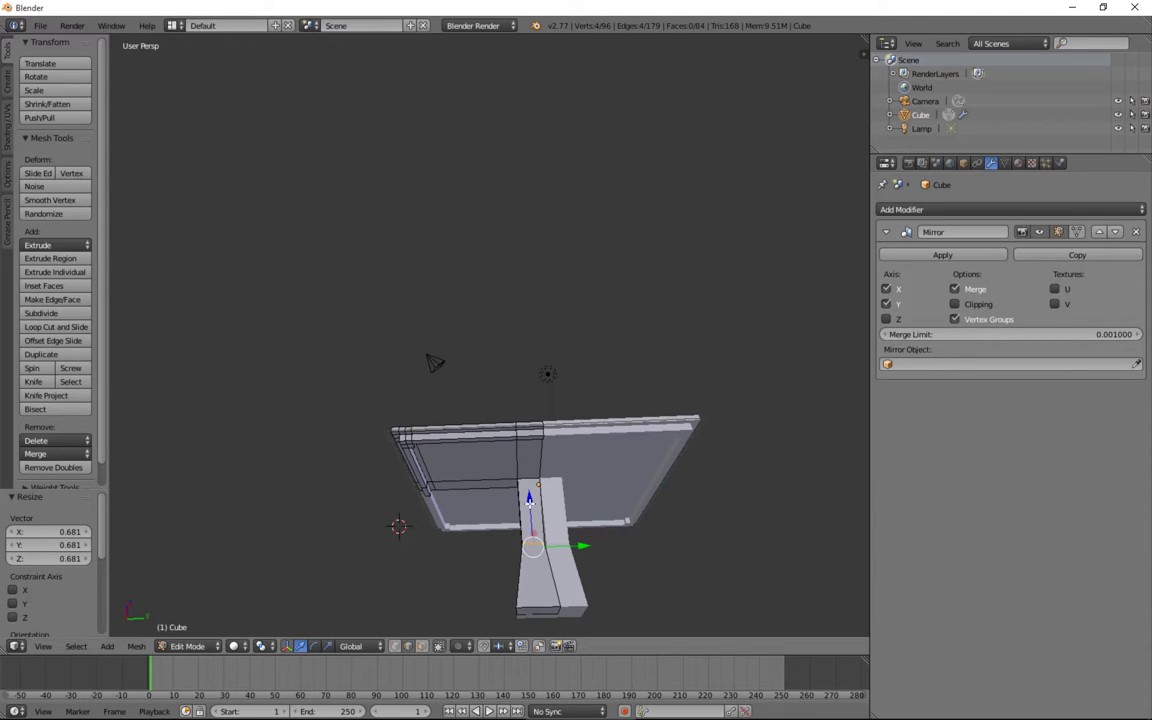
key("ctrl+z")
key("ctrl+z")
key("ctrl+z")
key("ctrl+z")
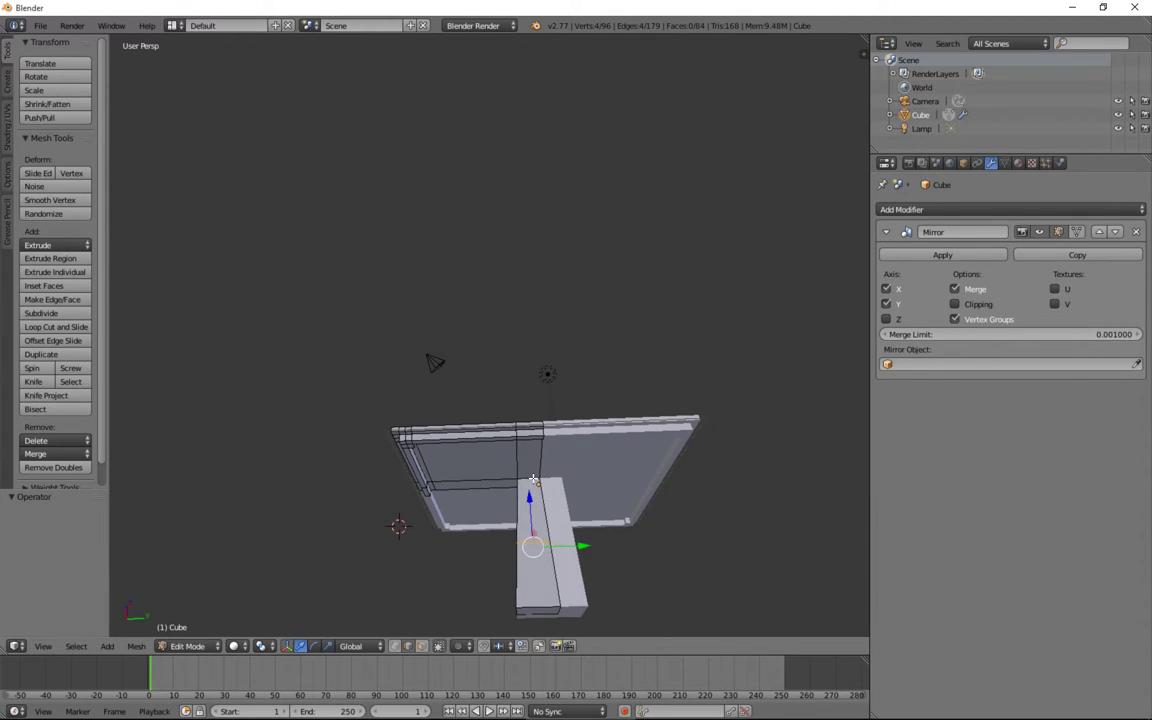
Step: Remove the face-extruded leg, then extrude the table's corner vertex a short way along Z
key("ctrl+z")
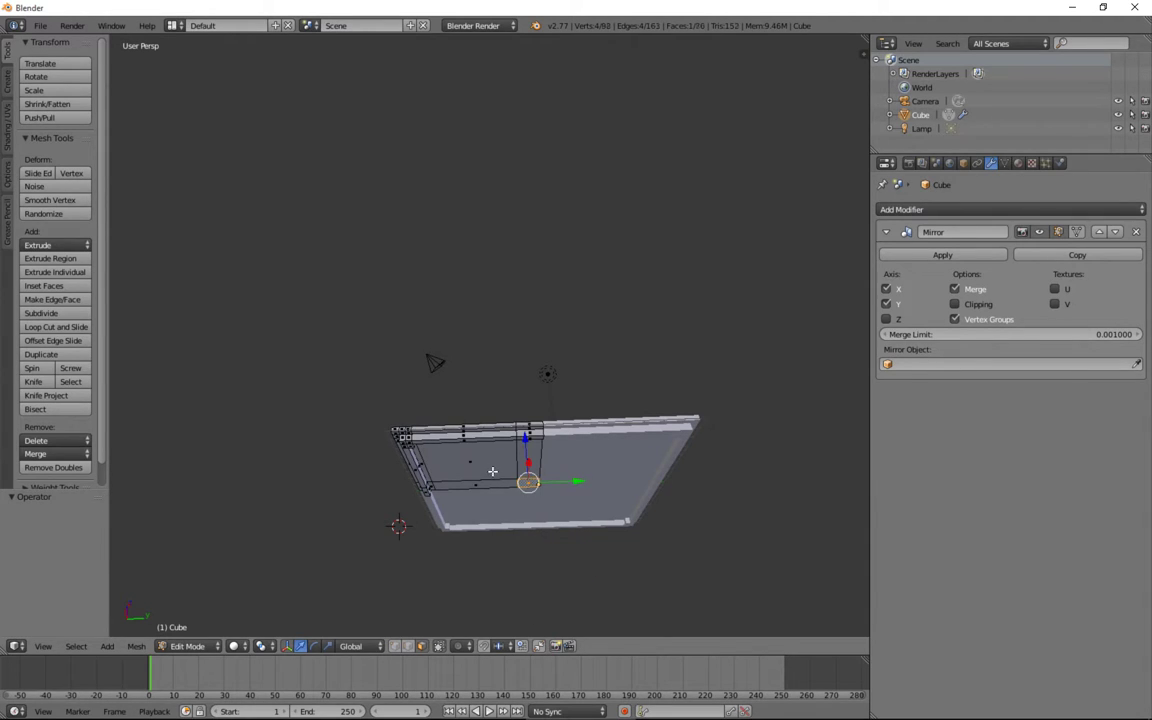
scroll(413, 442, "up", 4)
right_click(404, 443)
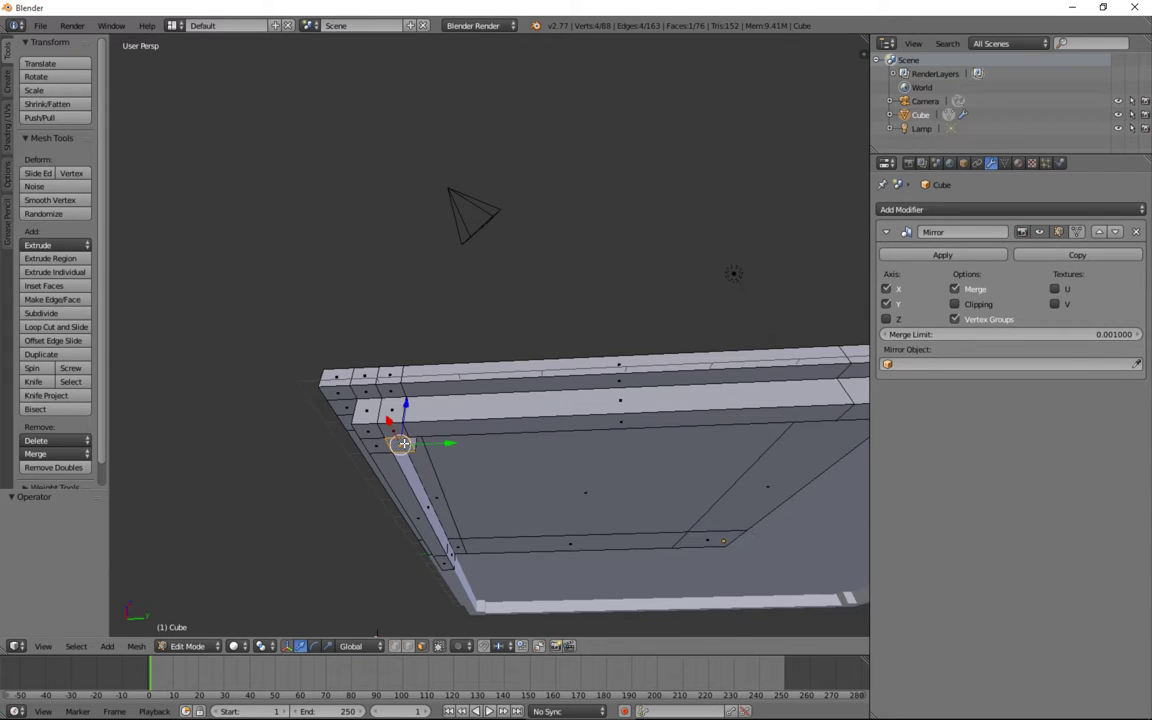
middle_click_drag(404, 443, 417, 436)
key("e")
key("z")
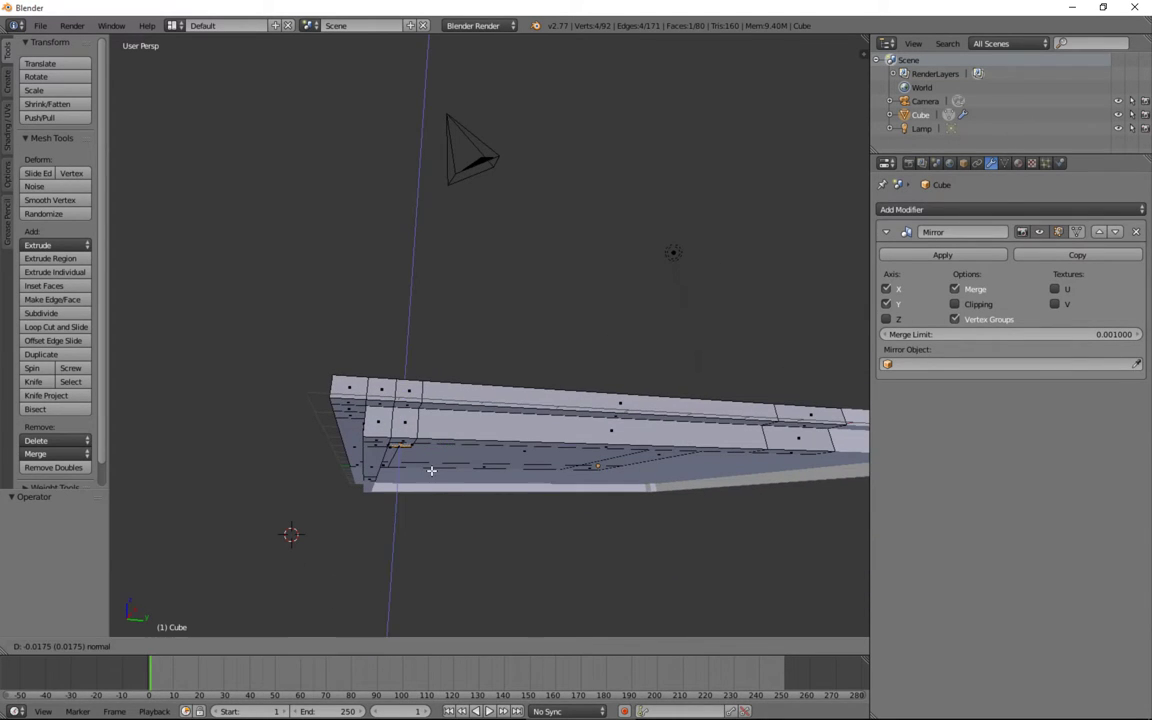
left_click(418, 437)
Step: Pull the extruded vertex down along Z into a long leg, about -4.366
key("g")
key("z")
left_click(412, 600)
scroll(413, 447, "down", 5)
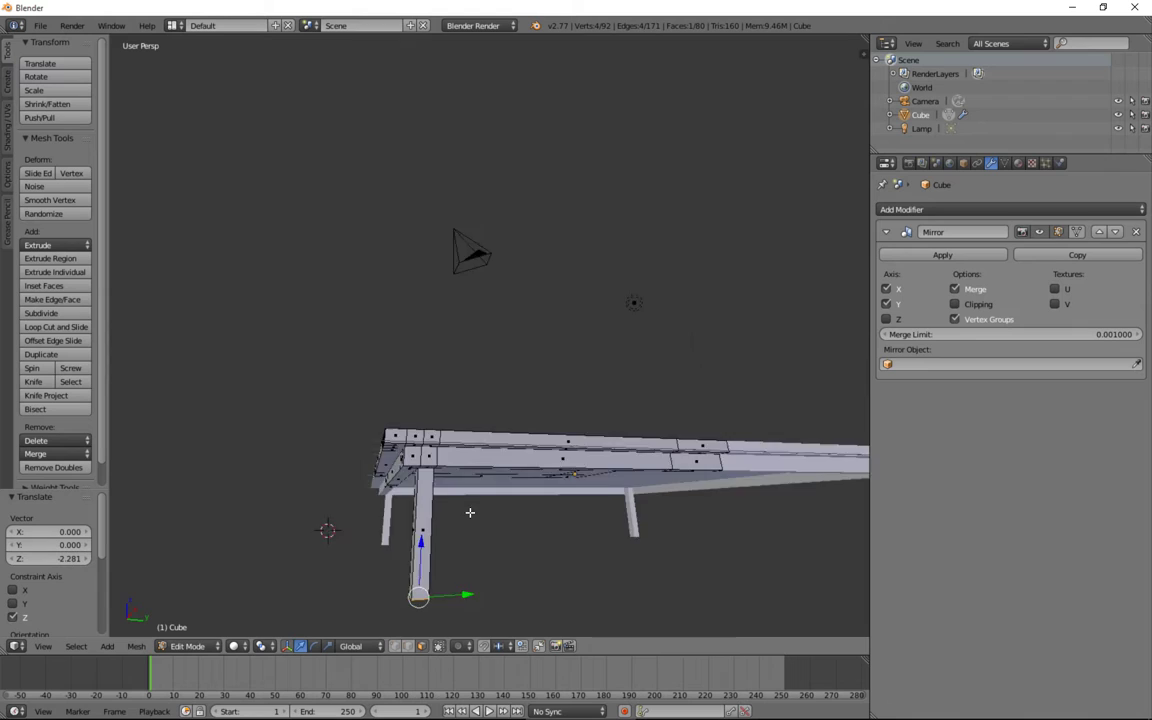
key("g")
key("z")
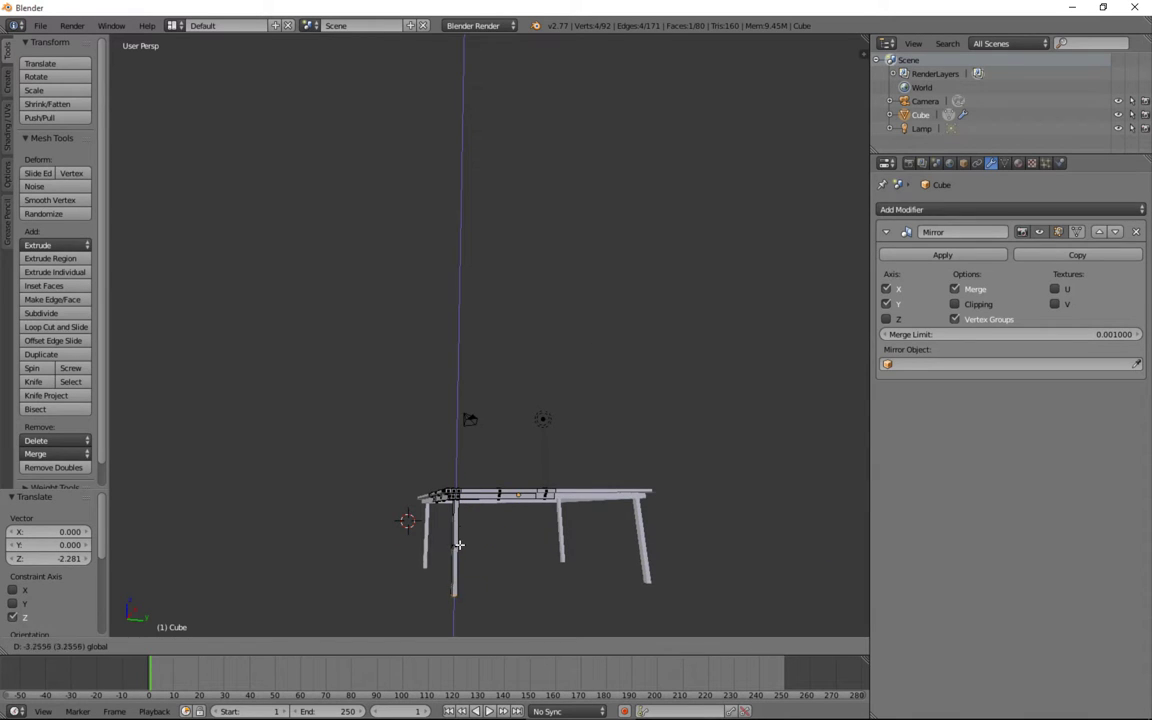
left_click(488, 570)
middle_click_drag(488, 570, 467, 601)
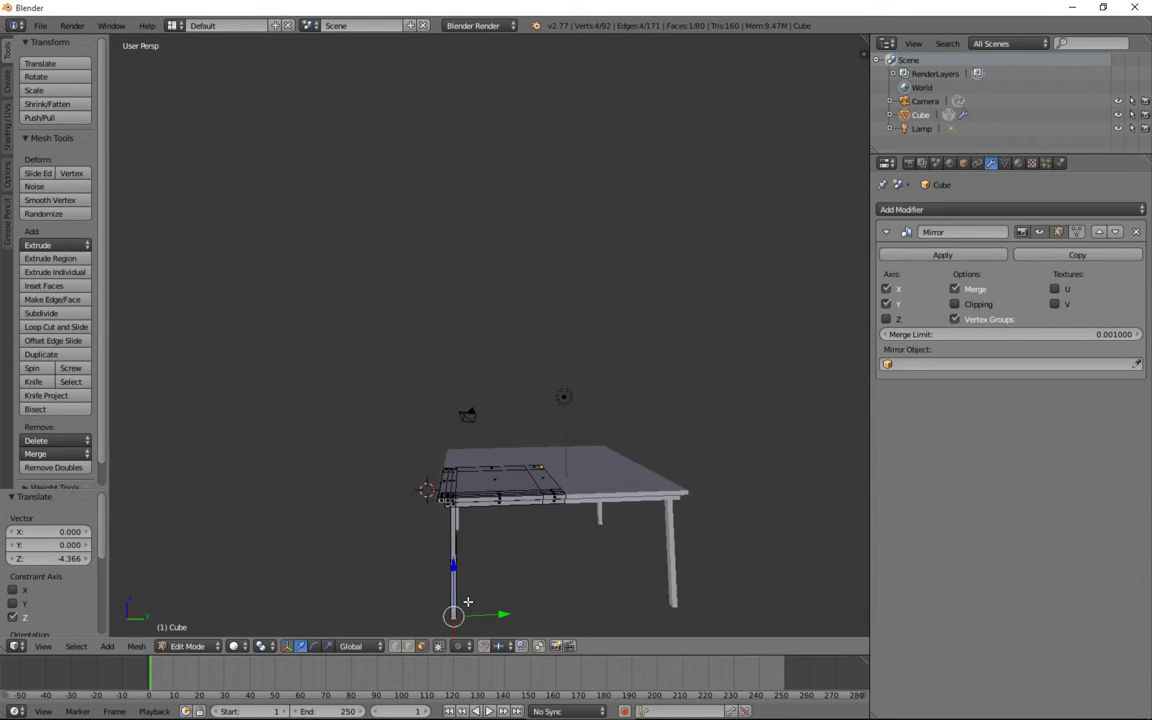
Step: Add a Subdivision Surface modifier with viewport and render levels set to 4
left_click(925, 210)
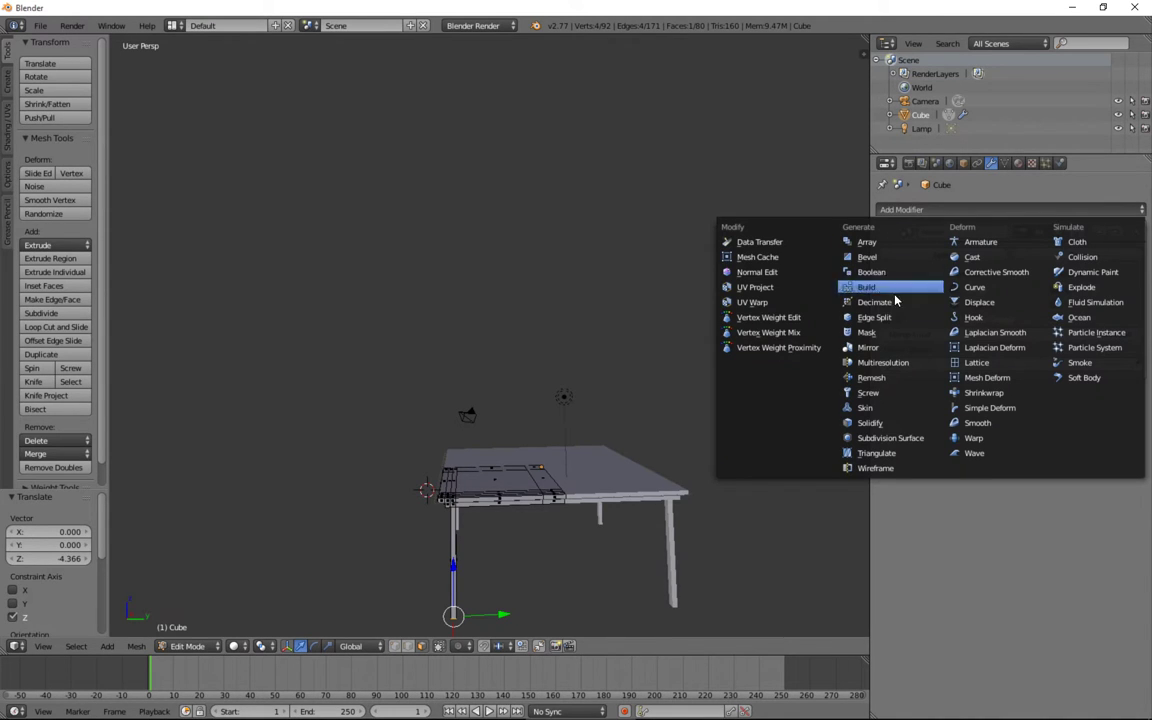
left_click(880, 440)
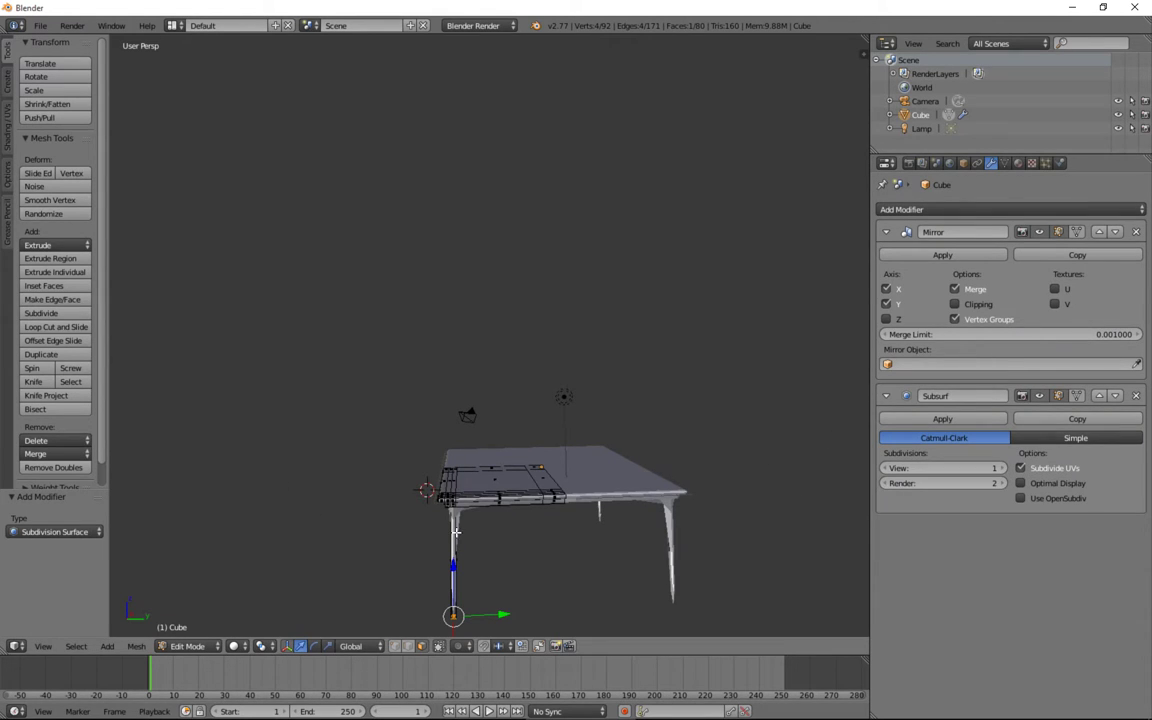
scroll(455, 532, "up", 6)
middle_click_drag(525, 508, 527, 432, "shift")
scroll(525, 429, "down", 5)
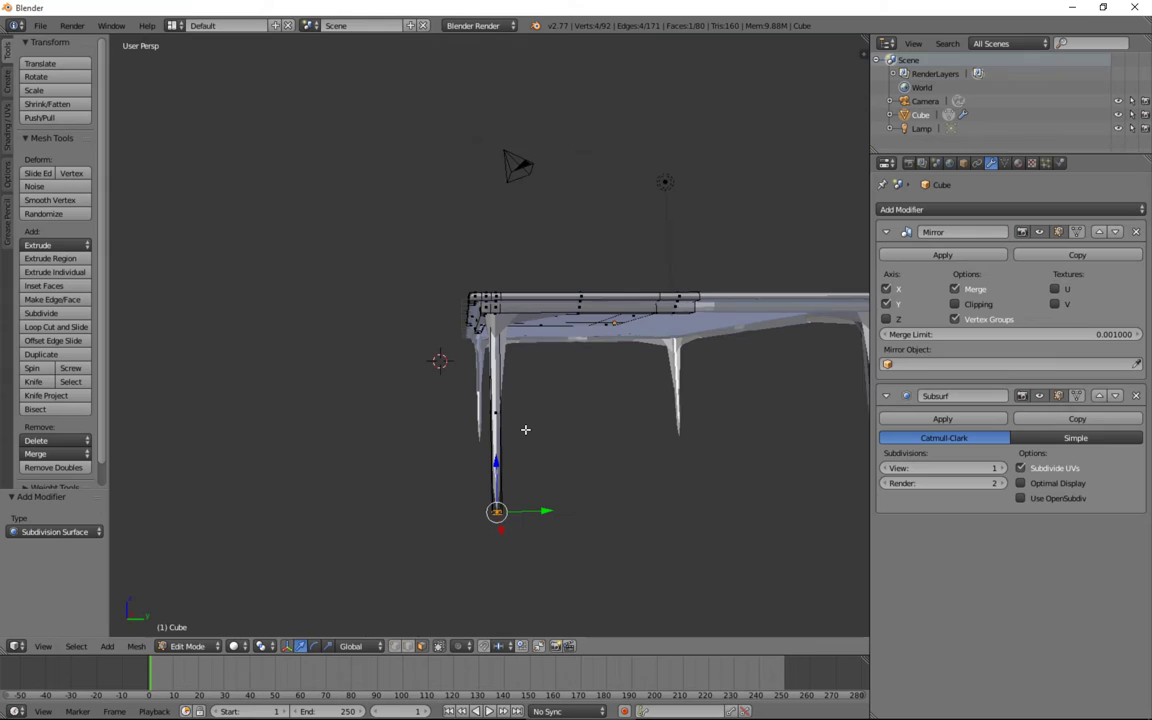
left_click(1001, 468)
left_click(1001, 468)
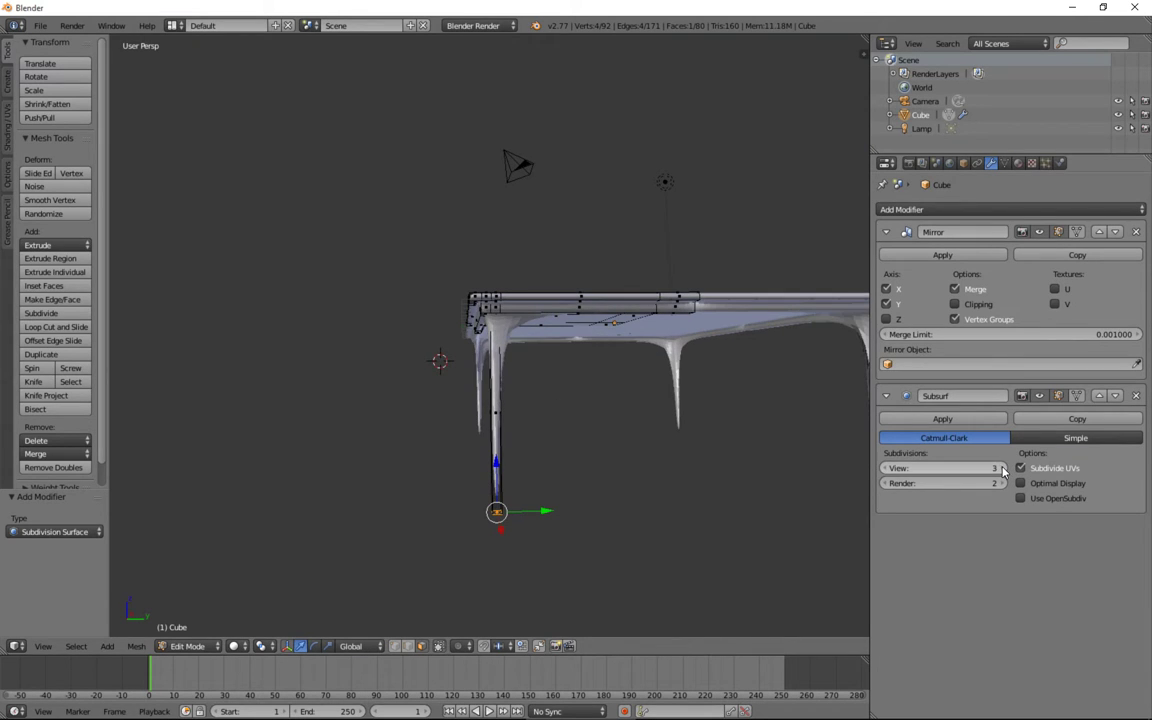
left_click(1001, 483)
left_click(1001, 483)
left_click(1001, 468)
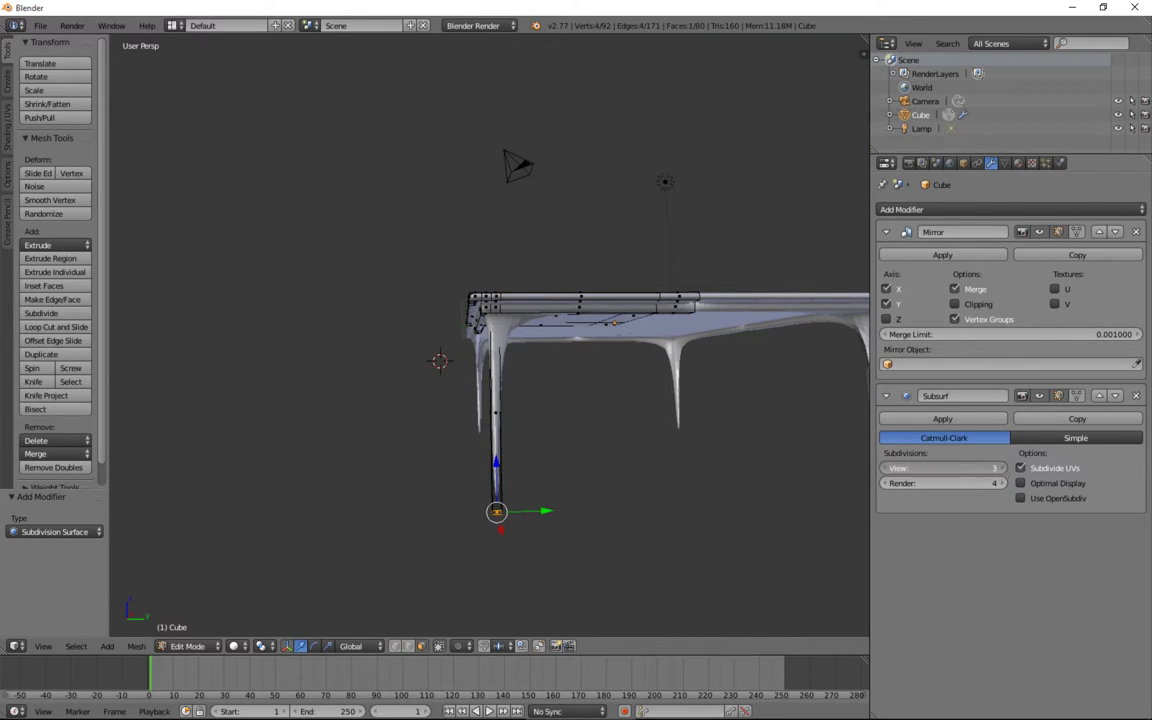
middle_click_drag(789, 401, 546, 448)
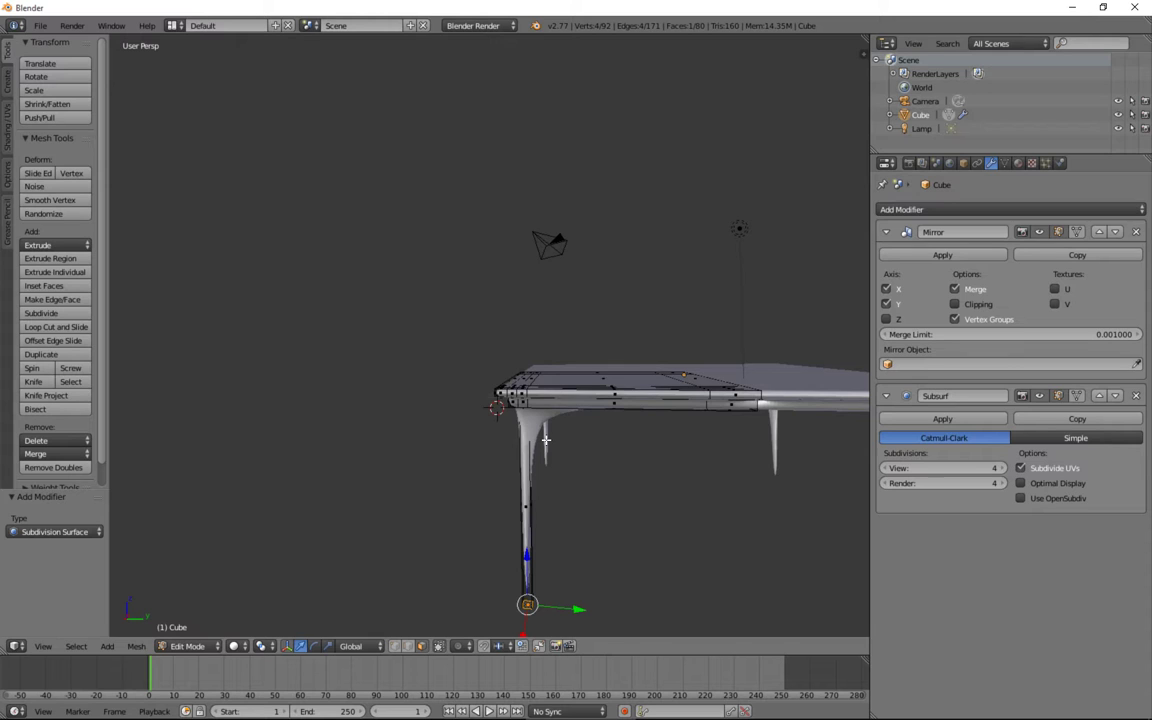
Step: Orbit to an elevated view showing the tabletop, apron and legs
scroll(541, 429, "up", 3)
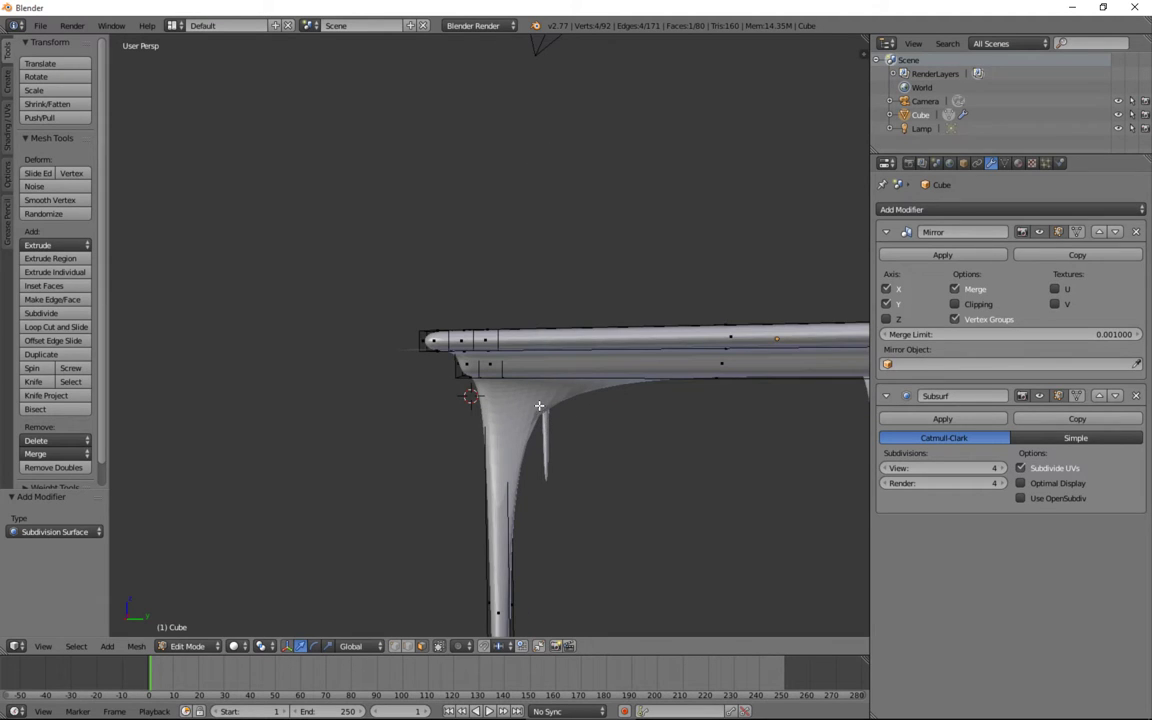
middle_click_drag(549, 403, 370, 400)
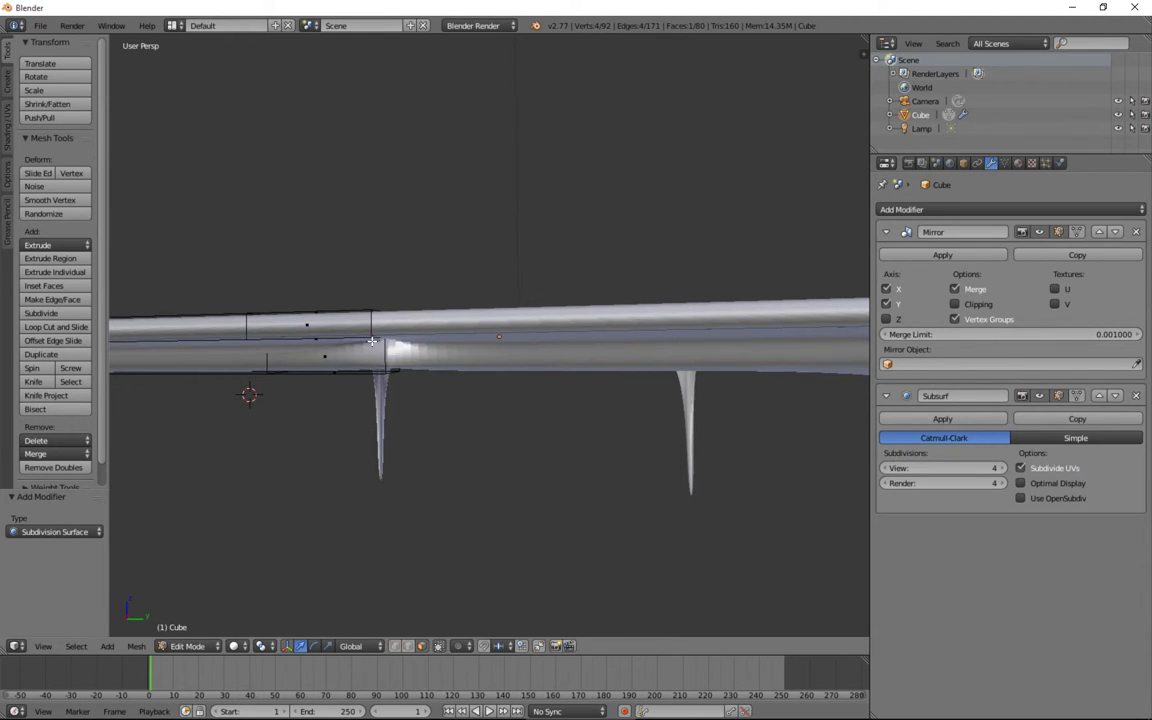
middle_click_drag(372, 341, 530, 328)
Step: In edge select mode, select the tabletop's upper rim edge loops on the unsmoothed mesh
left_click(407, 645)
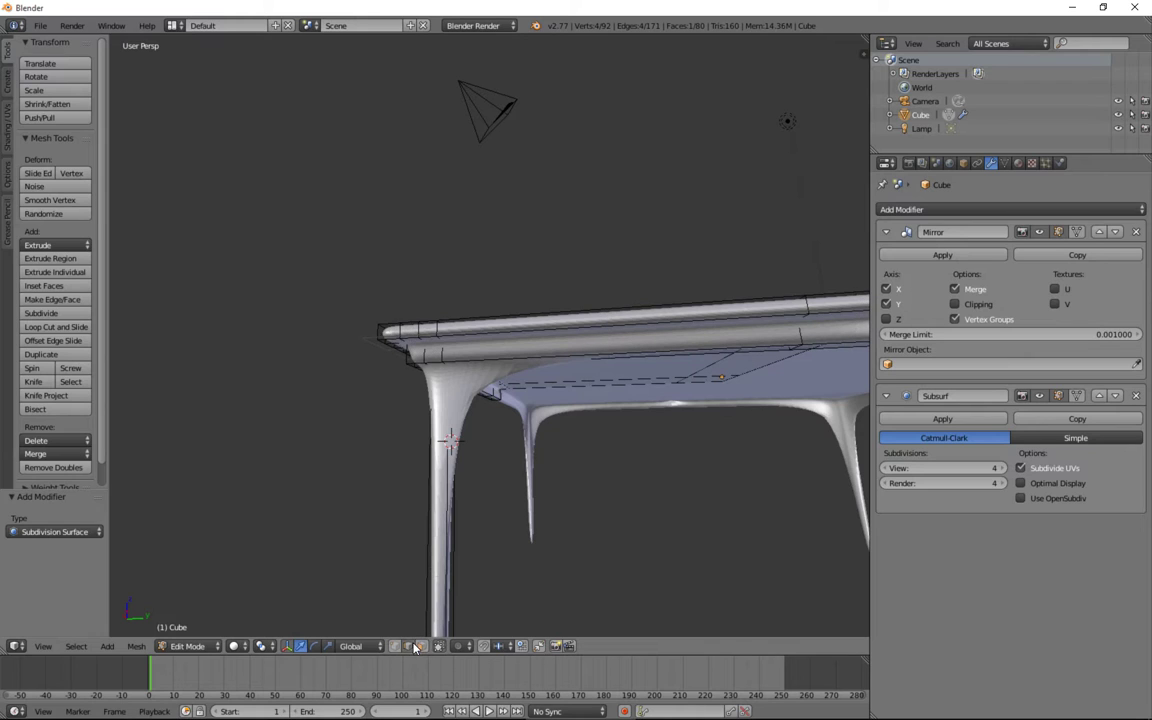
right_click(475, 340)
left_click(1059, 395)
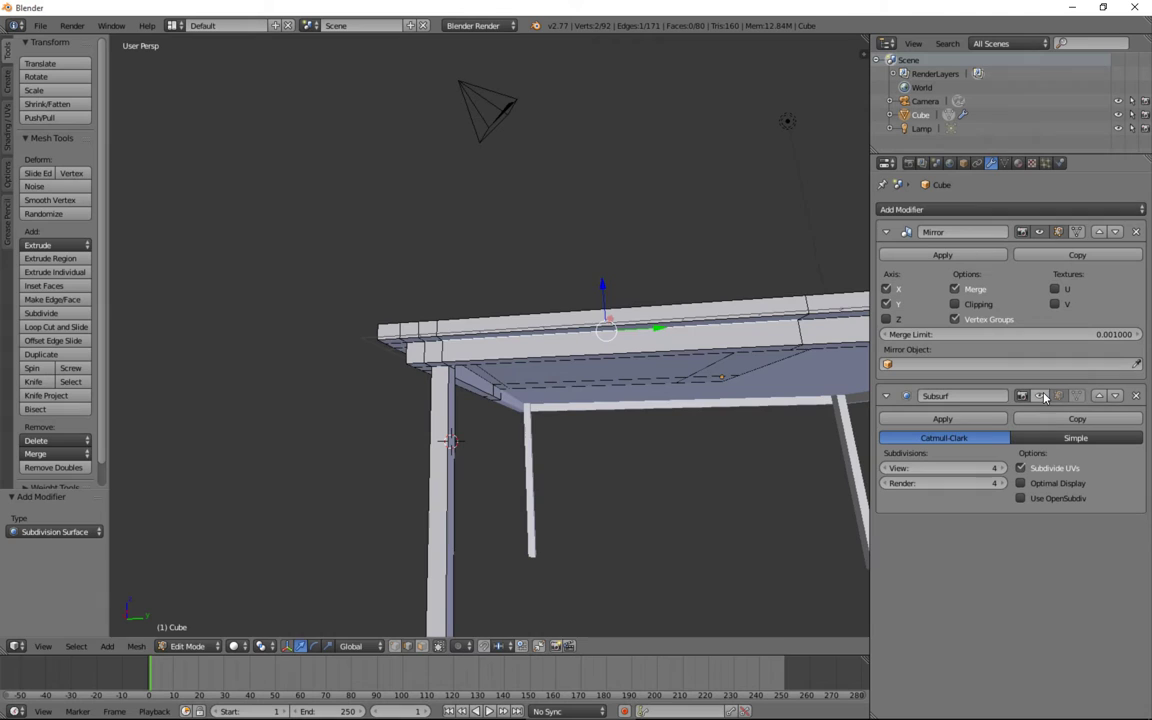
middle_click_drag(531, 347, 522, 333)
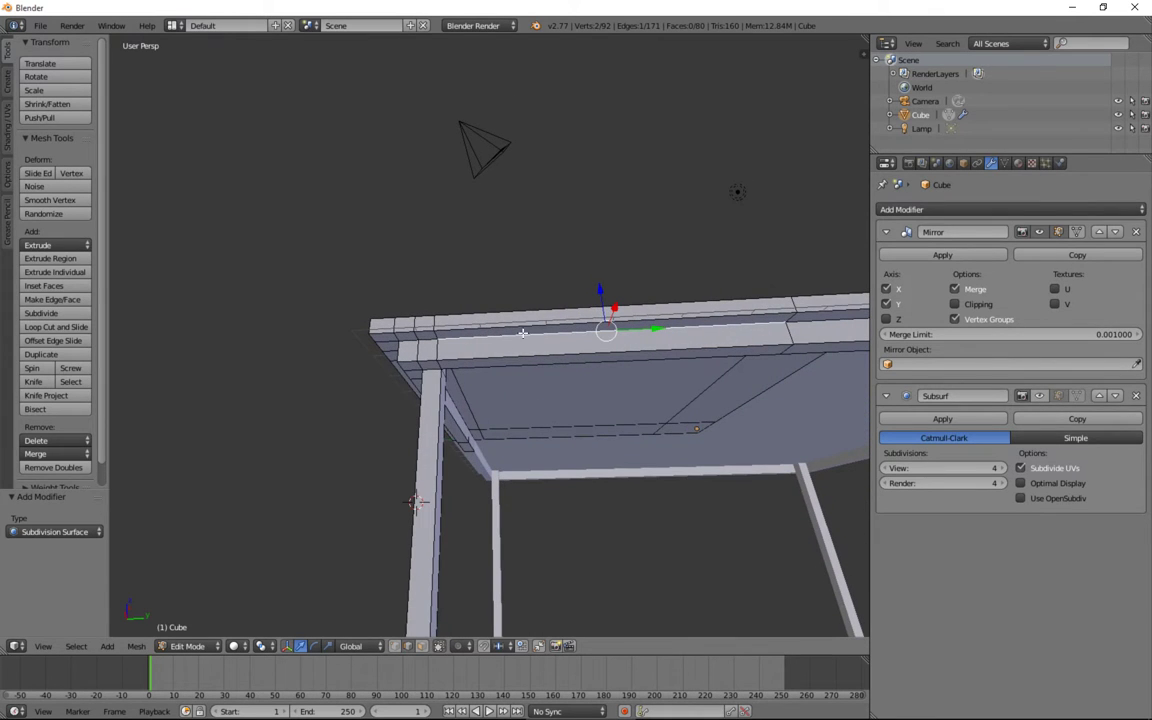
right_click(426, 341, "alt")
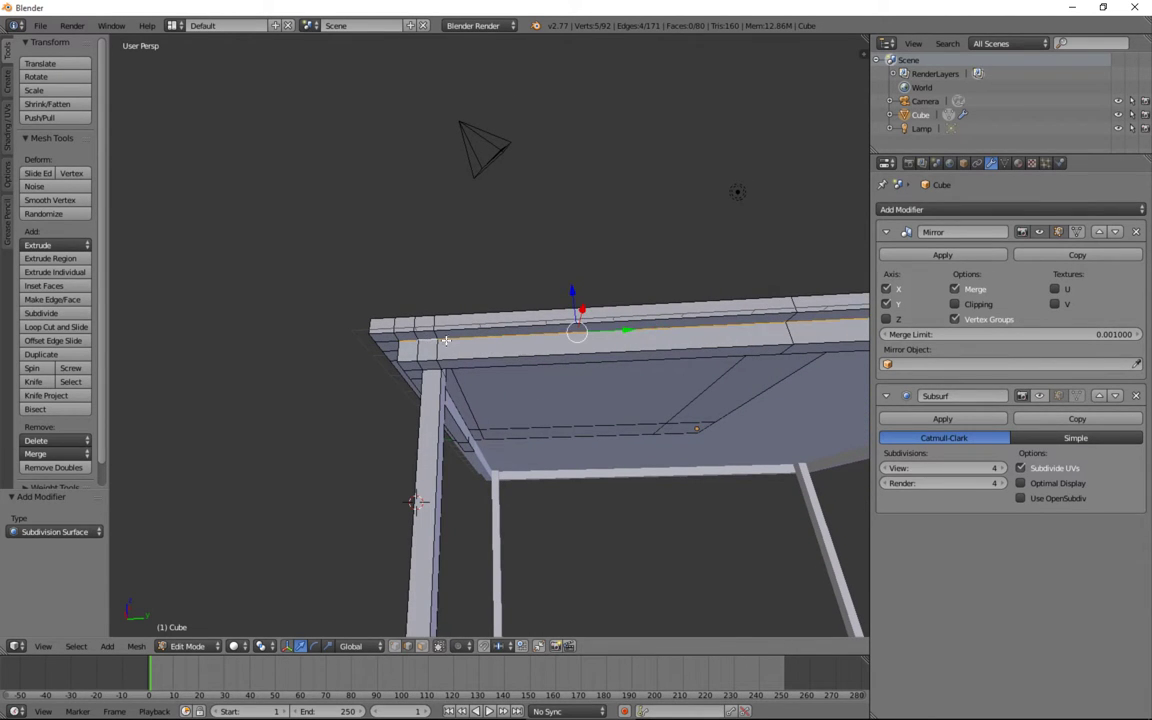
middle_click_drag(446, 341, 538, 345)
right_click(426, 266, "alt+shift")
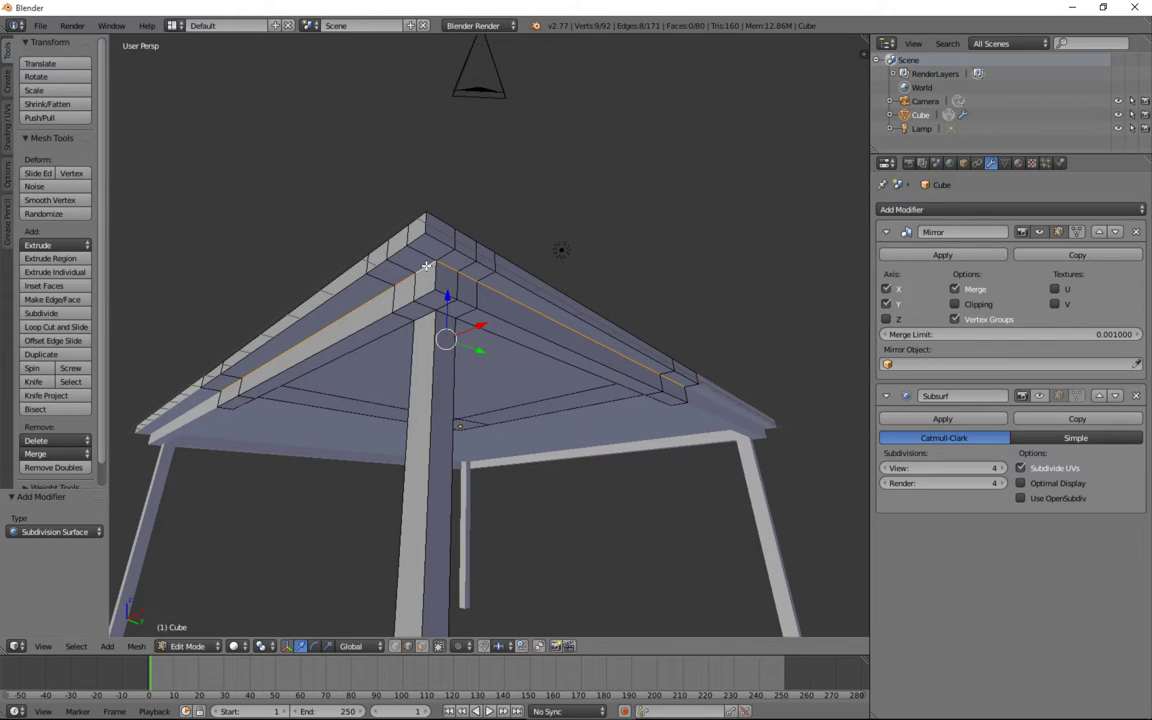
middle_click_drag(428, 291, 370, 305)
Step: Apply an Edge Crease of 0.686 to the selected rim loops from the Mesh menu
left_click(1059, 396)
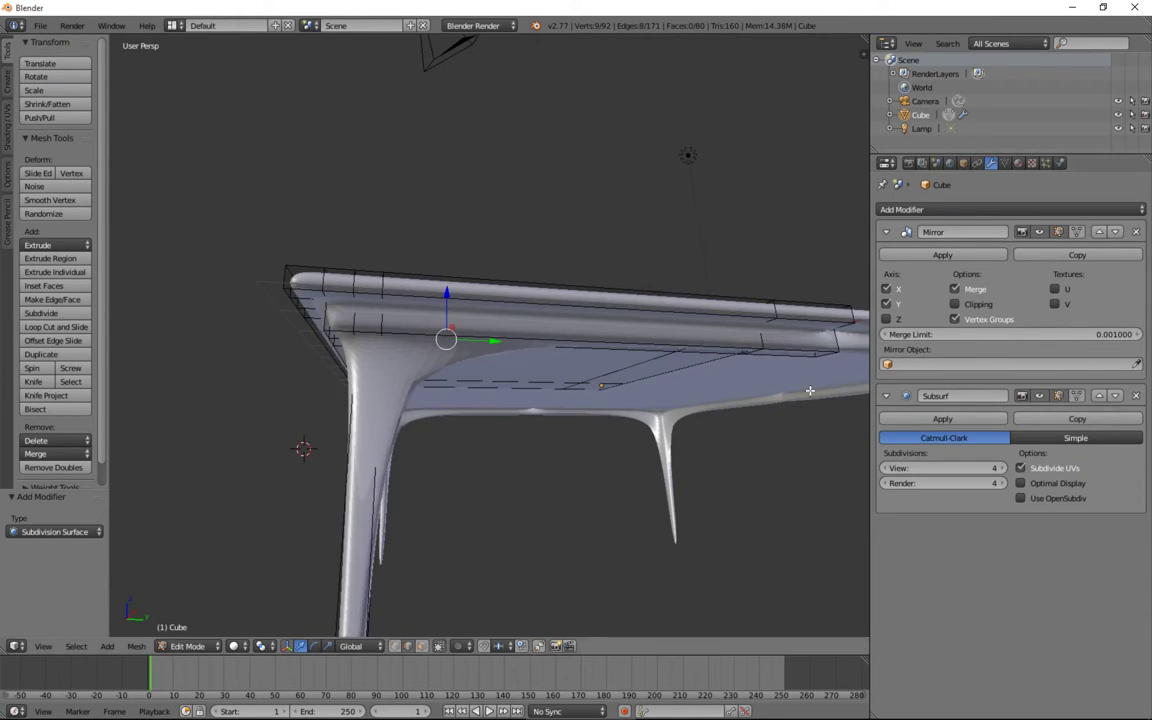
left_click(136, 646)
mouse_move(184, 462)
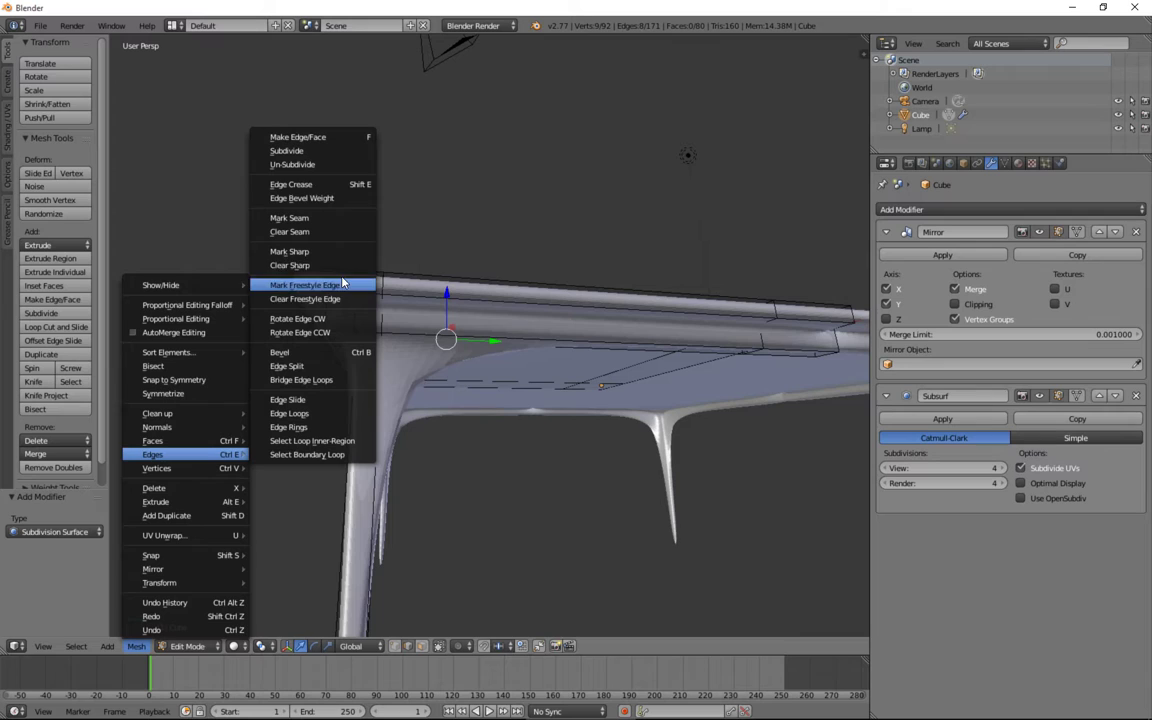
left_click(317, 186)
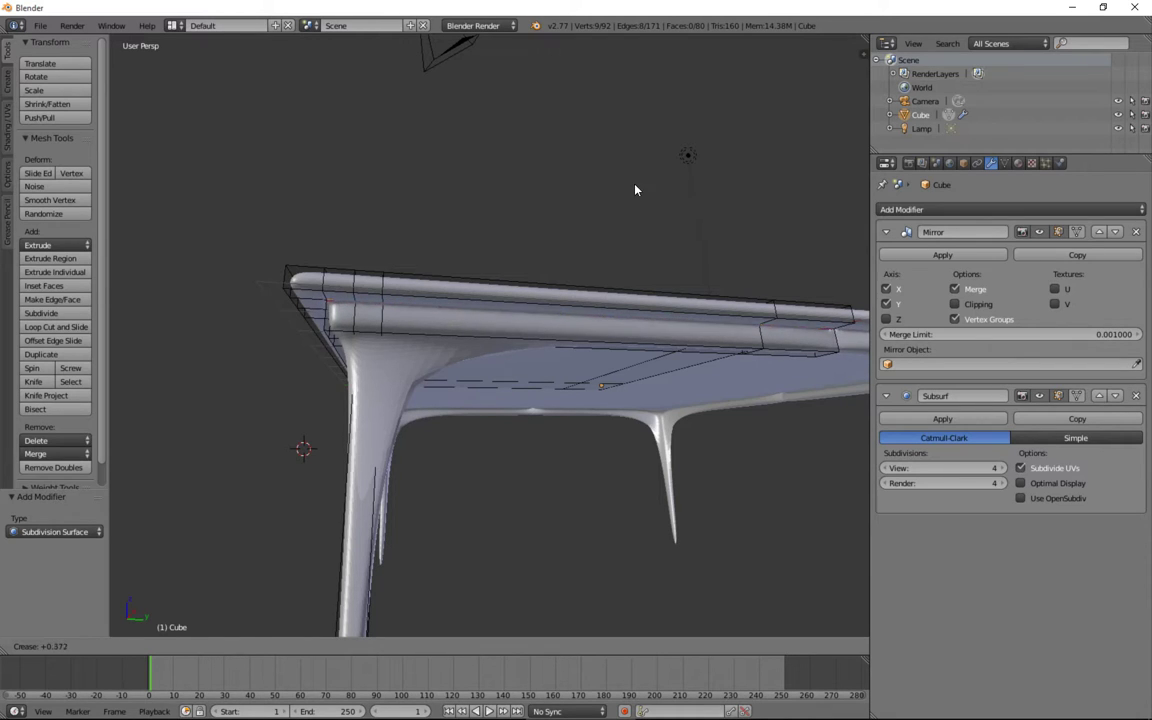
left_click(712, 188)
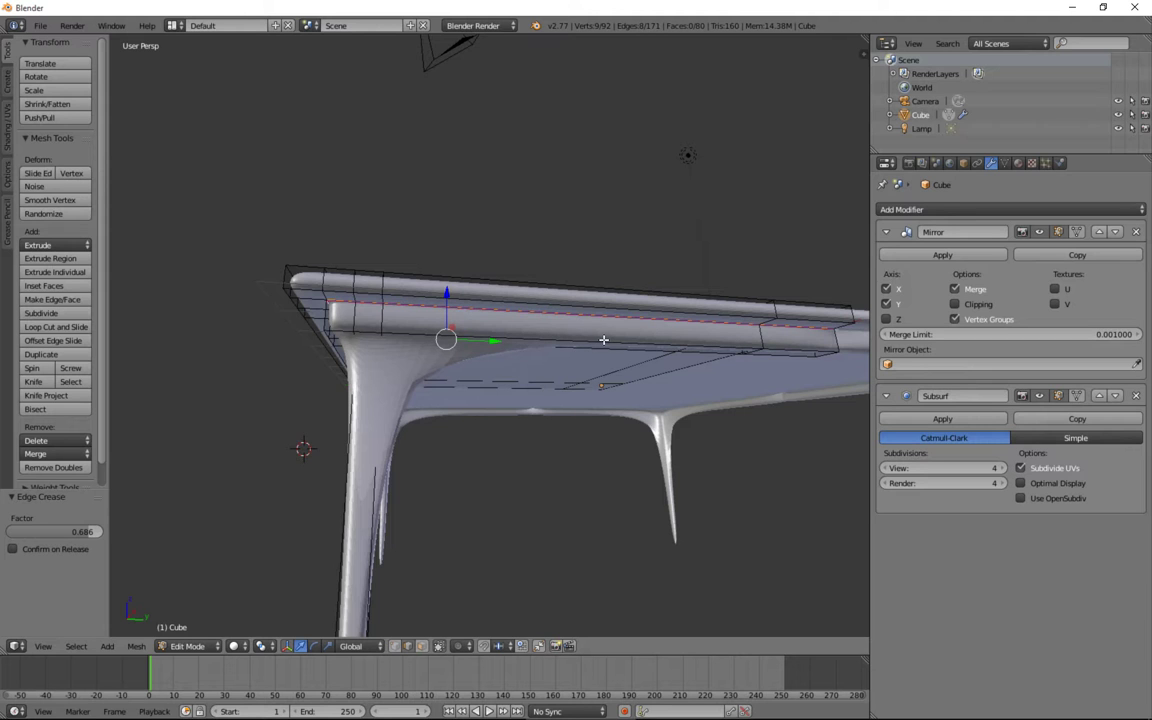
middle_click_drag(603, 340, 380, 380)
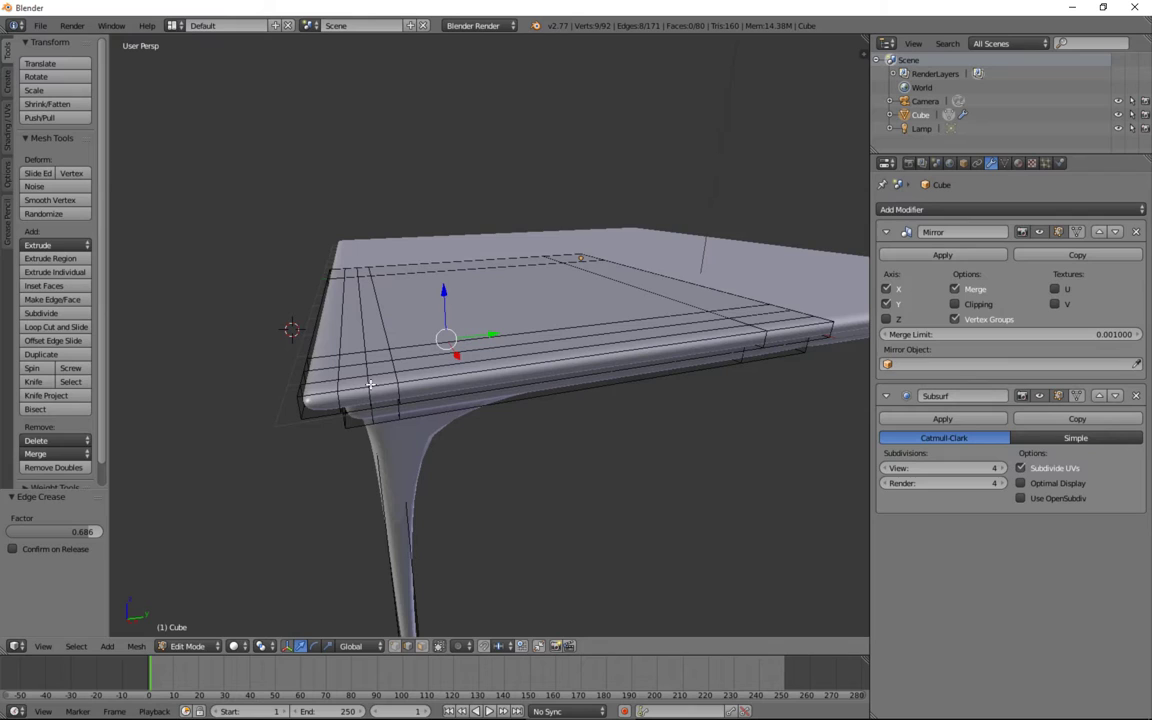
Step: Crease the front and left rim loops at 0.230, preview the render, then undo it
right_click(324, 393, "alt")
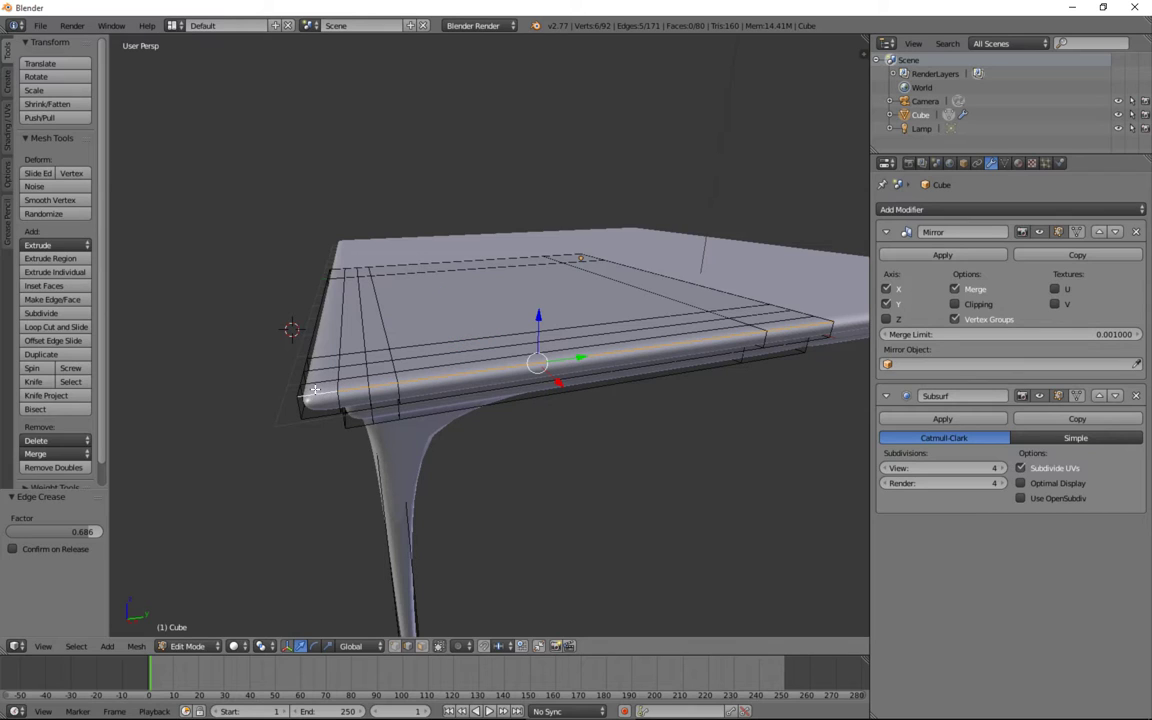
right_click(309, 342, "alt+shift")
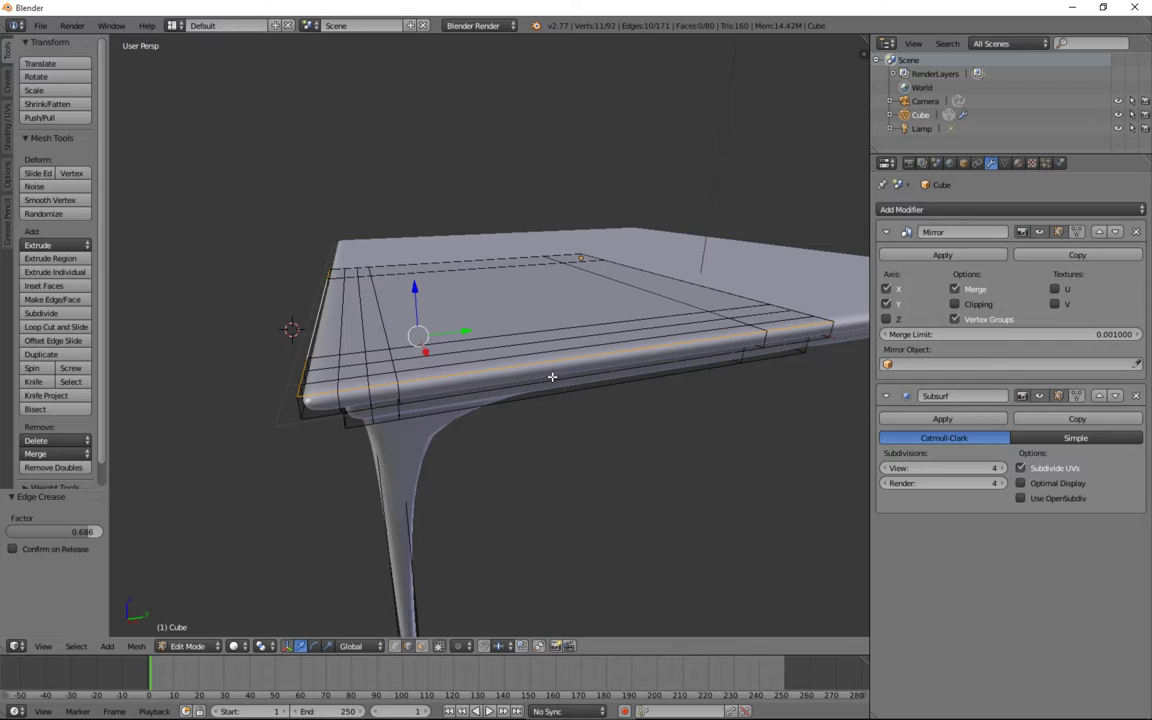
key("shift+e")
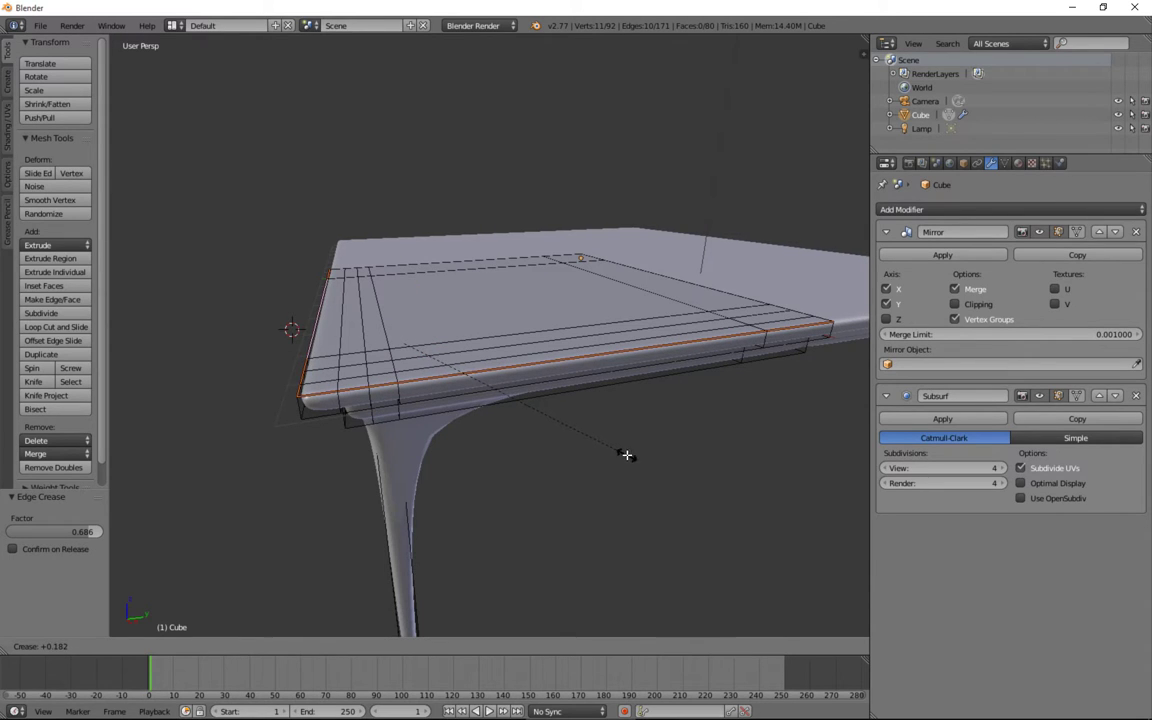
left_click(637, 455)
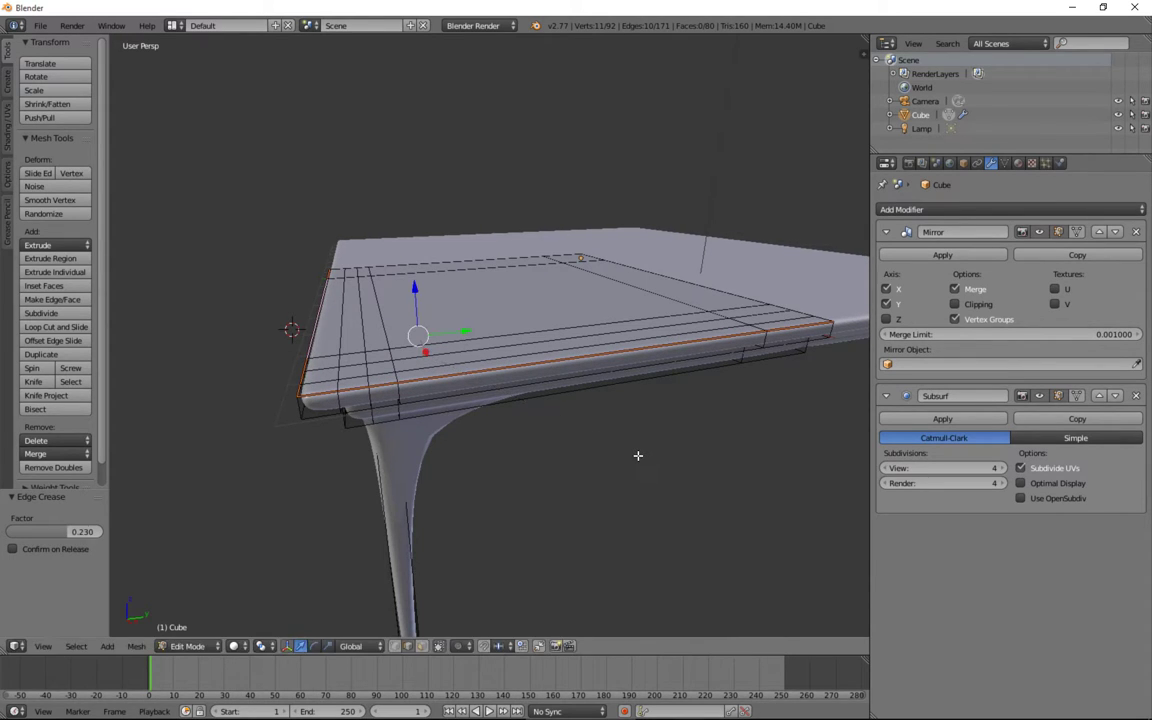
key("shift+z")
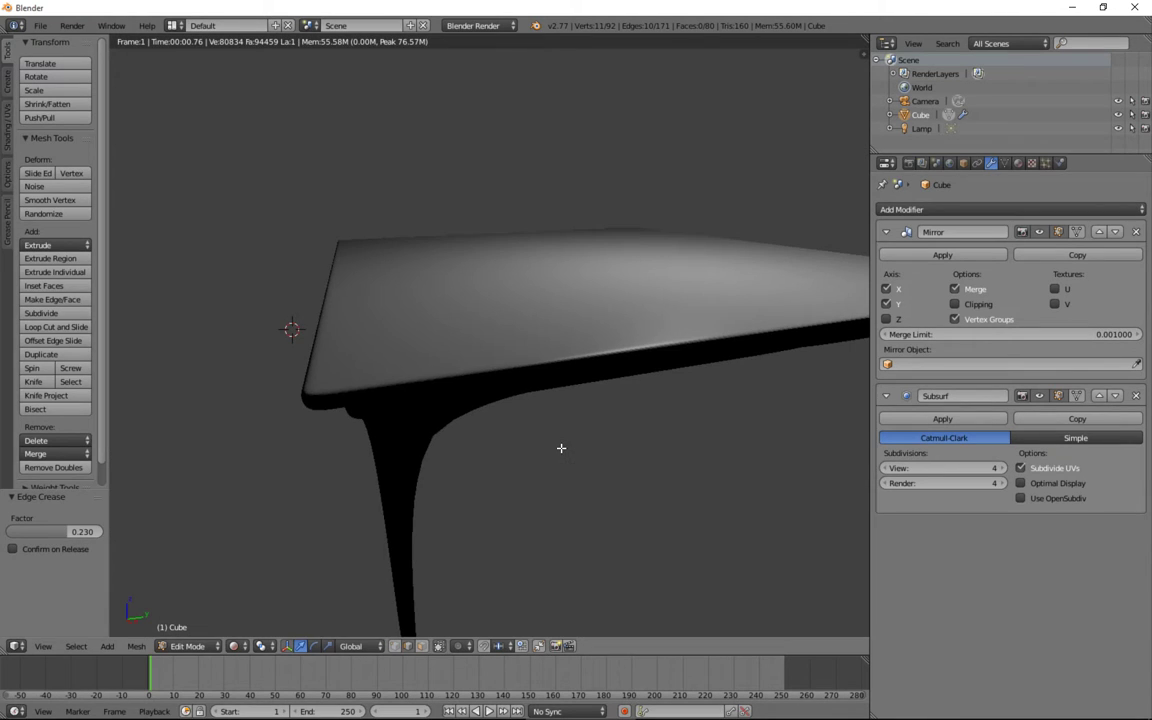
key("shift+z")
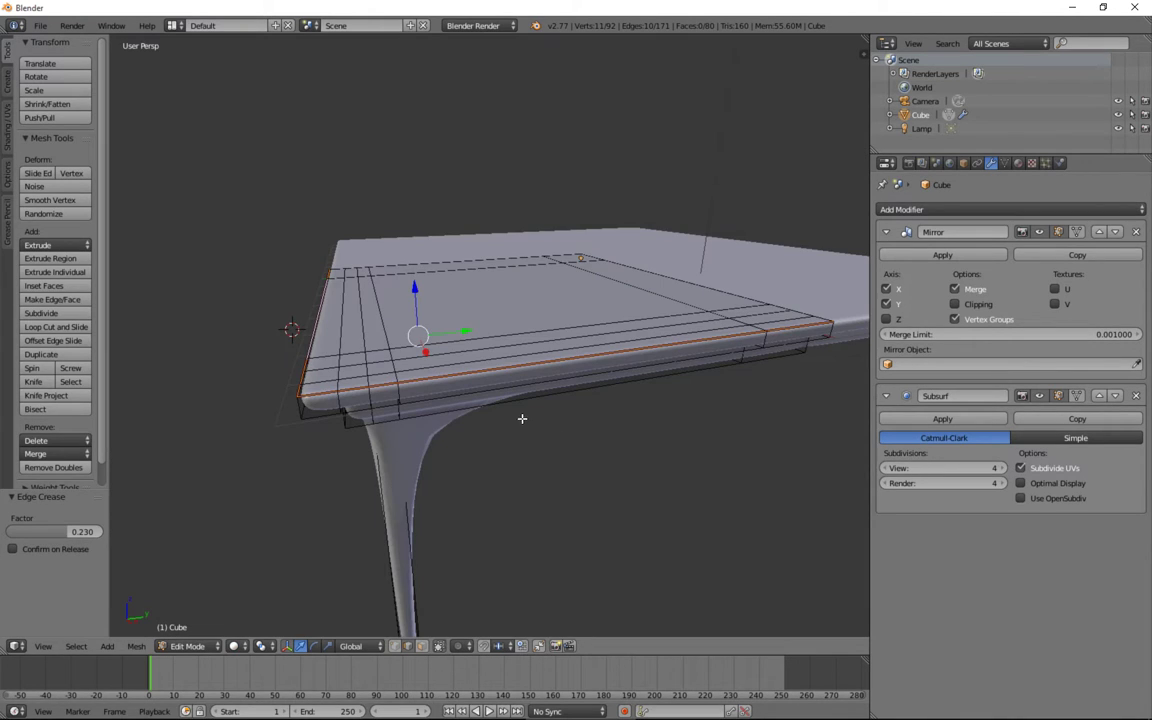
key("ctrl+z")
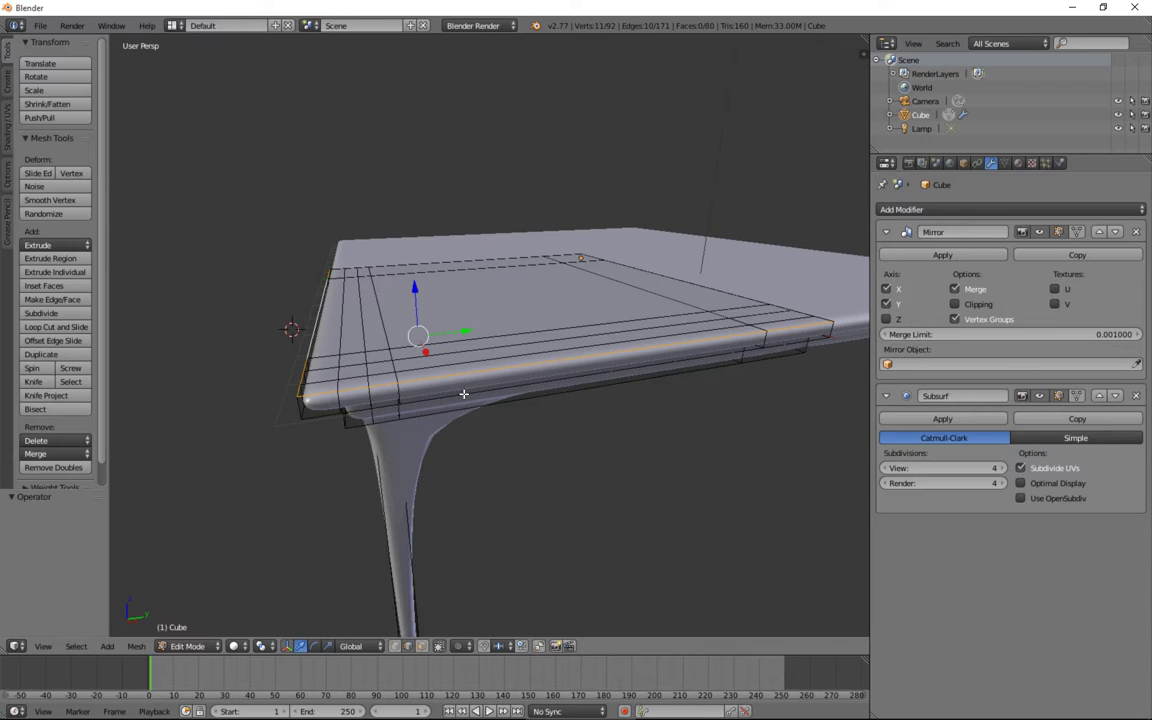
Step: Select the lower front rim loops and crease them at 0.307
right_click(397, 405, "alt+shift")
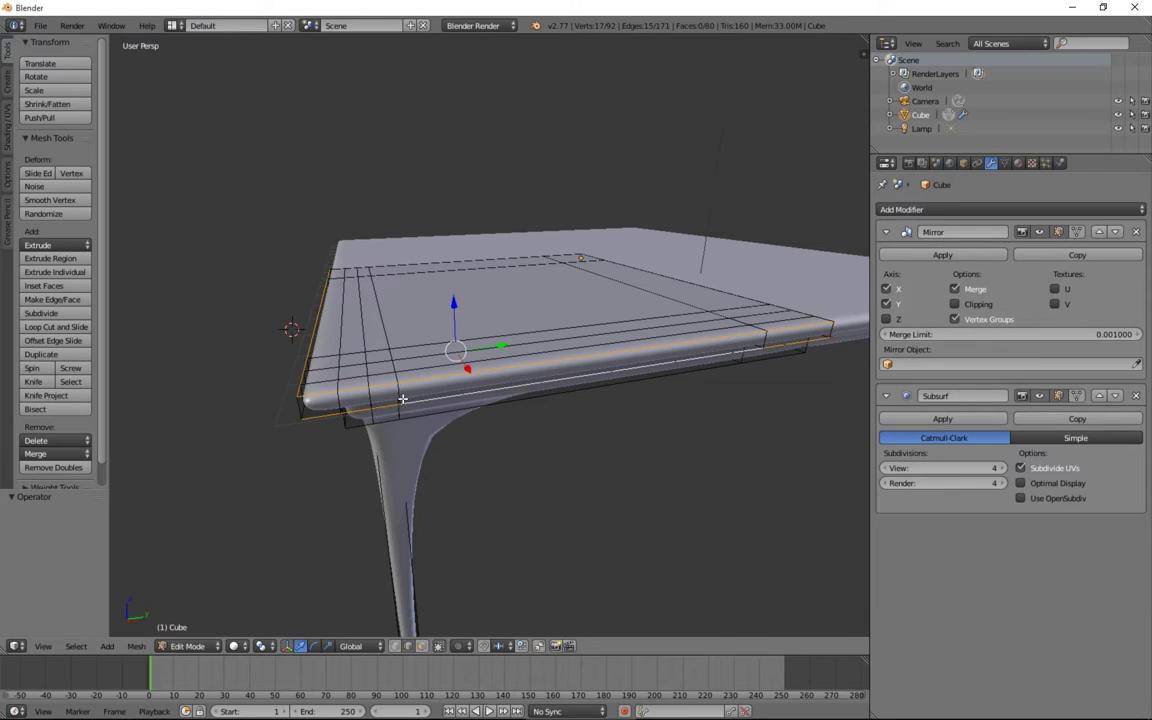
middle_click_drag(402, 399, 429, 396)
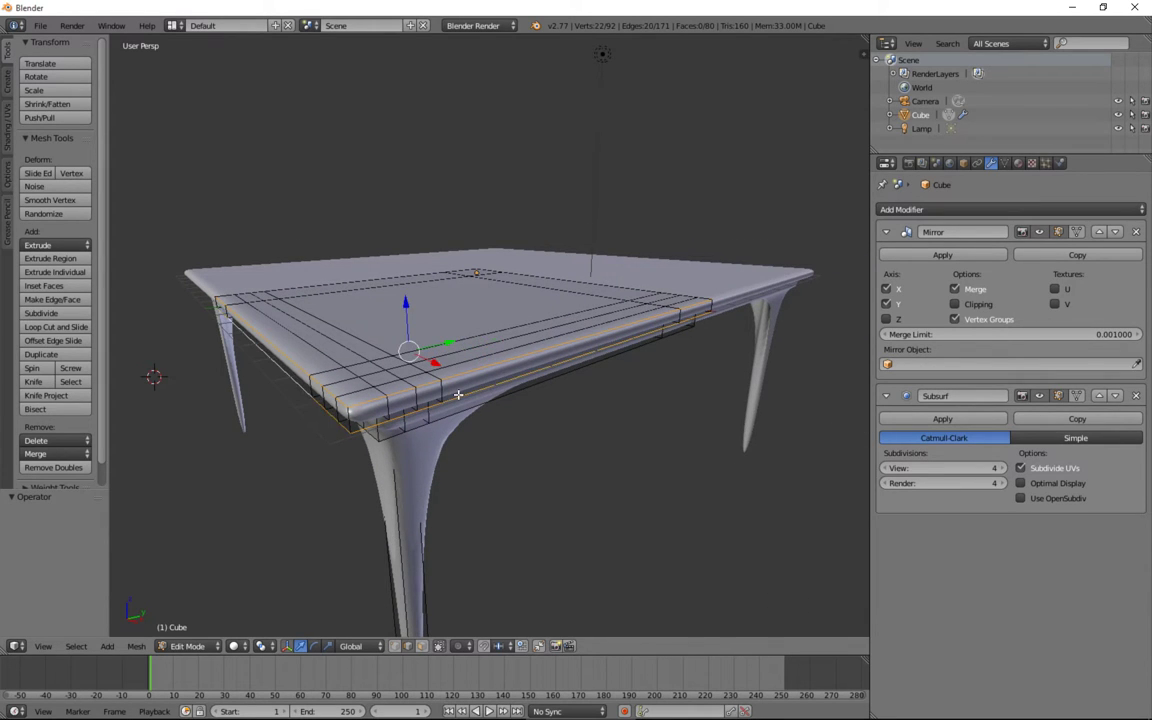
scroll(458, 395, "up", 3)
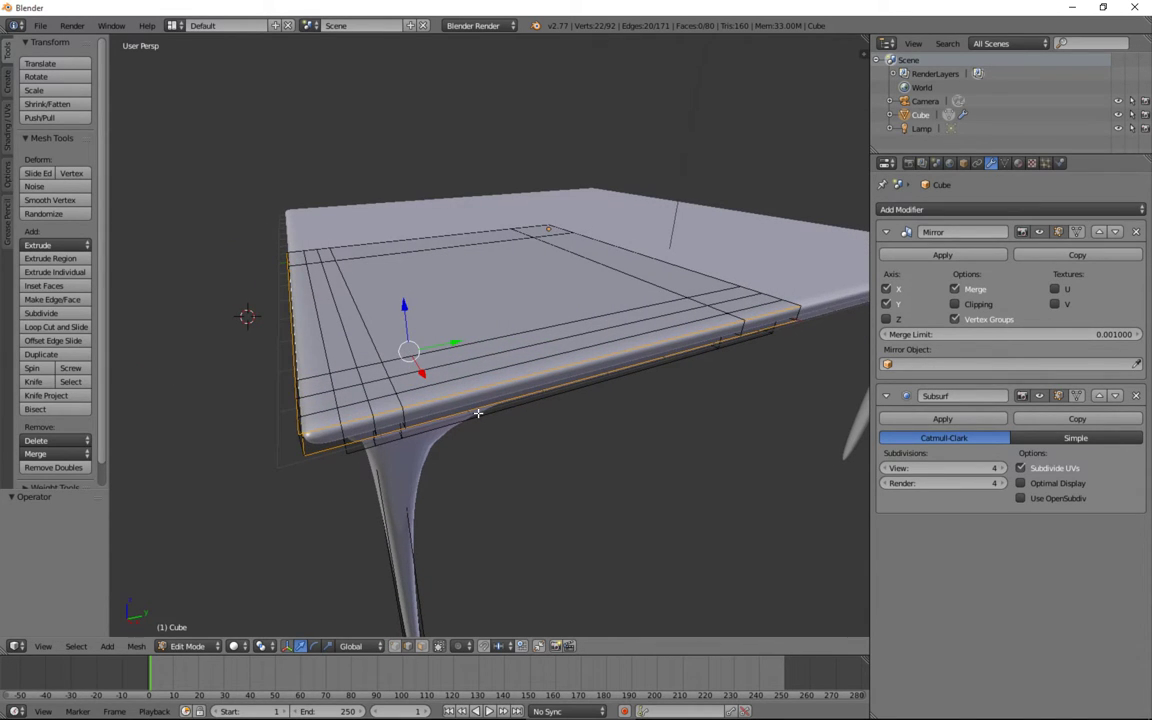
key("shift+e")
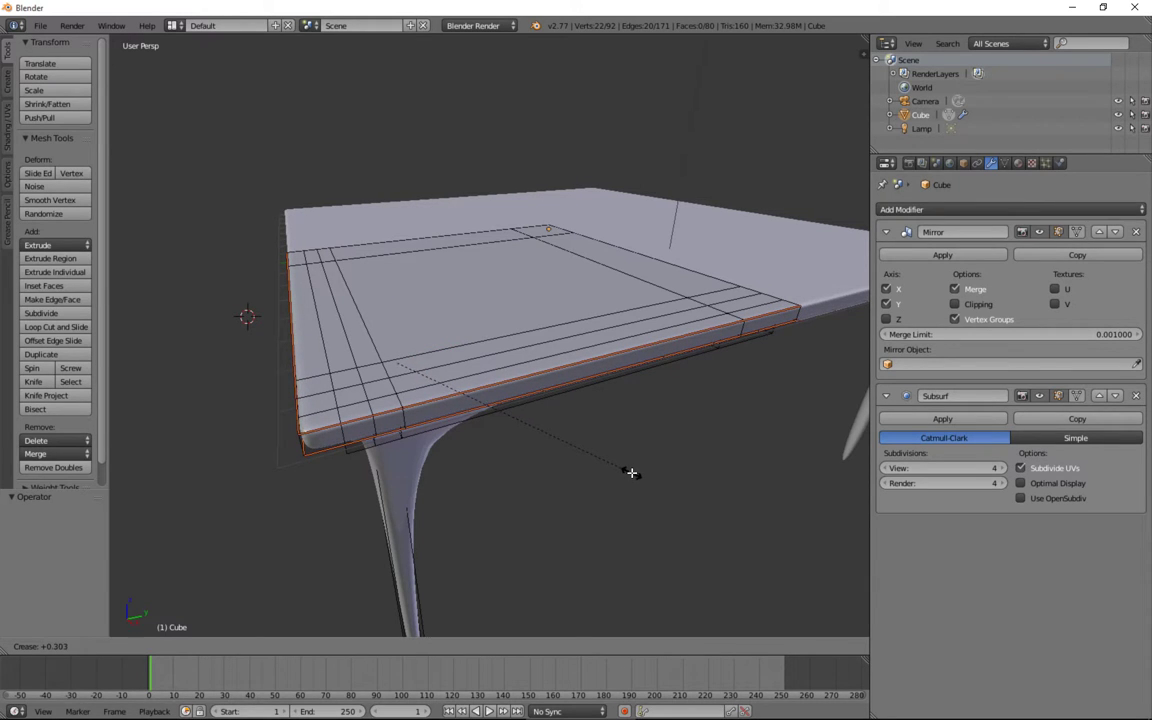
left_click(631, 472)
middle_click_drag(607, 476, 566, 393)
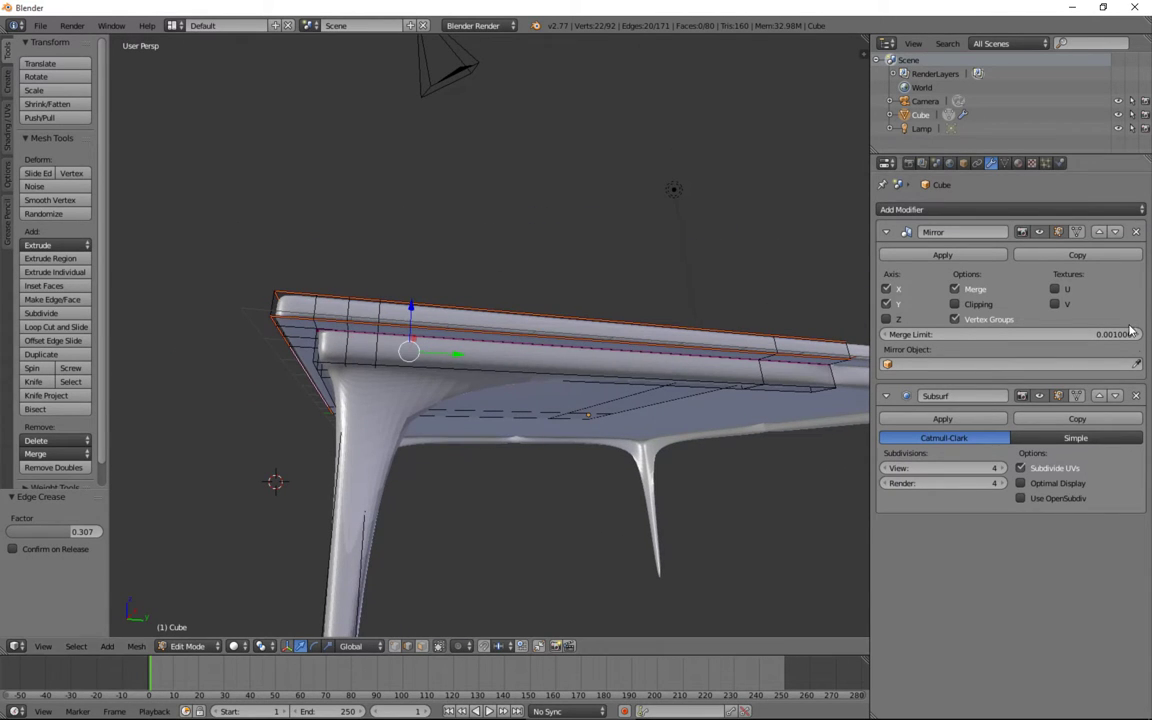
Step: Select the edges where the corner leg meets the tabletop, deselecting the long tabletop edge
left_click(1057, 396)
right_click(362, 371)
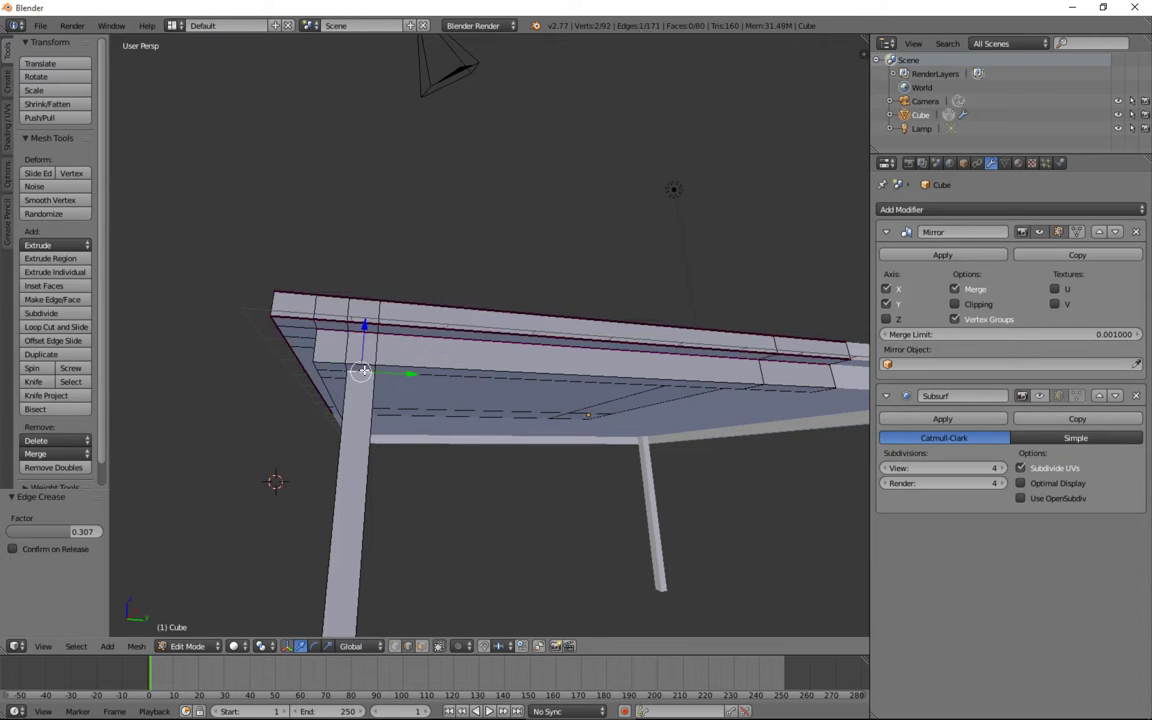
middle_click_drag(370, 372, 324, 344)
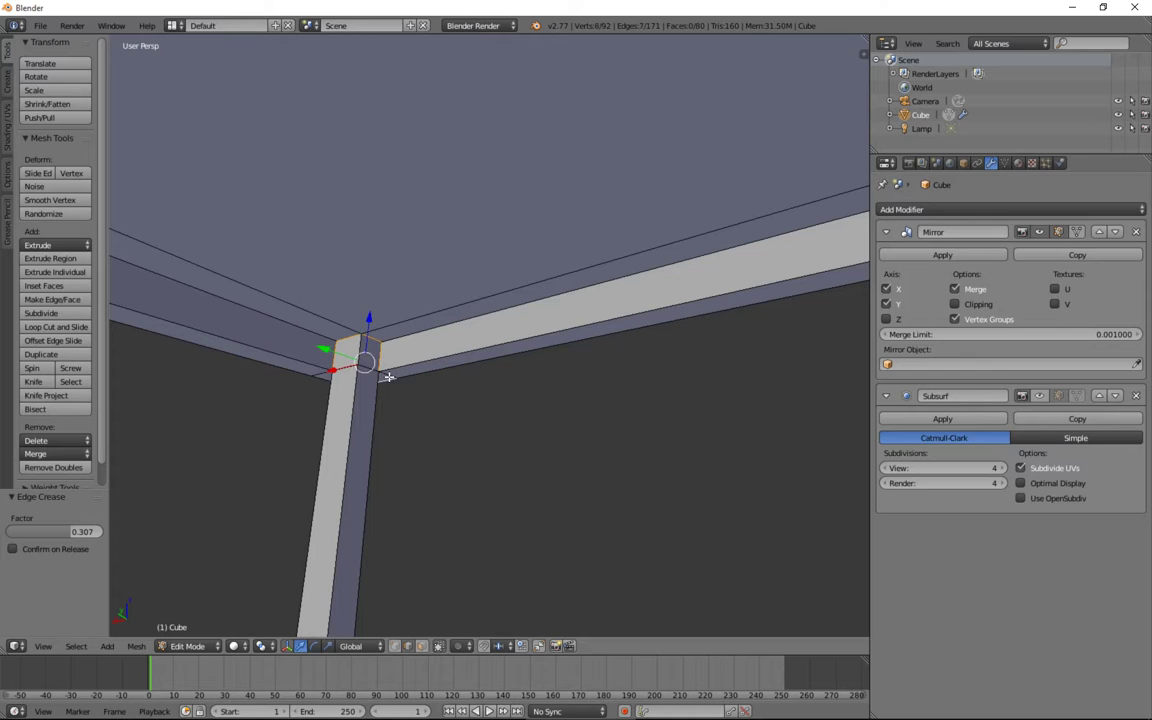
middle_click_drag(392, 376, 540, 376)
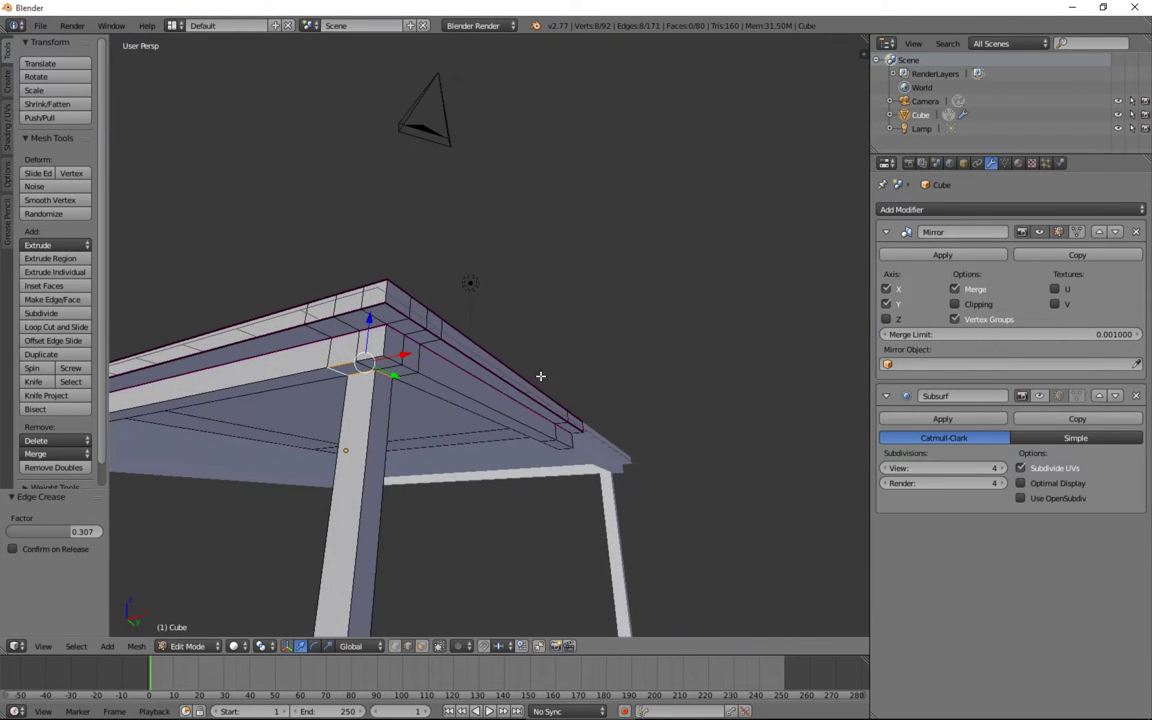
middle_click_drag(375, 371, 527, 368)
right_click(340, 361, "shift")
left_click(1059, 396)
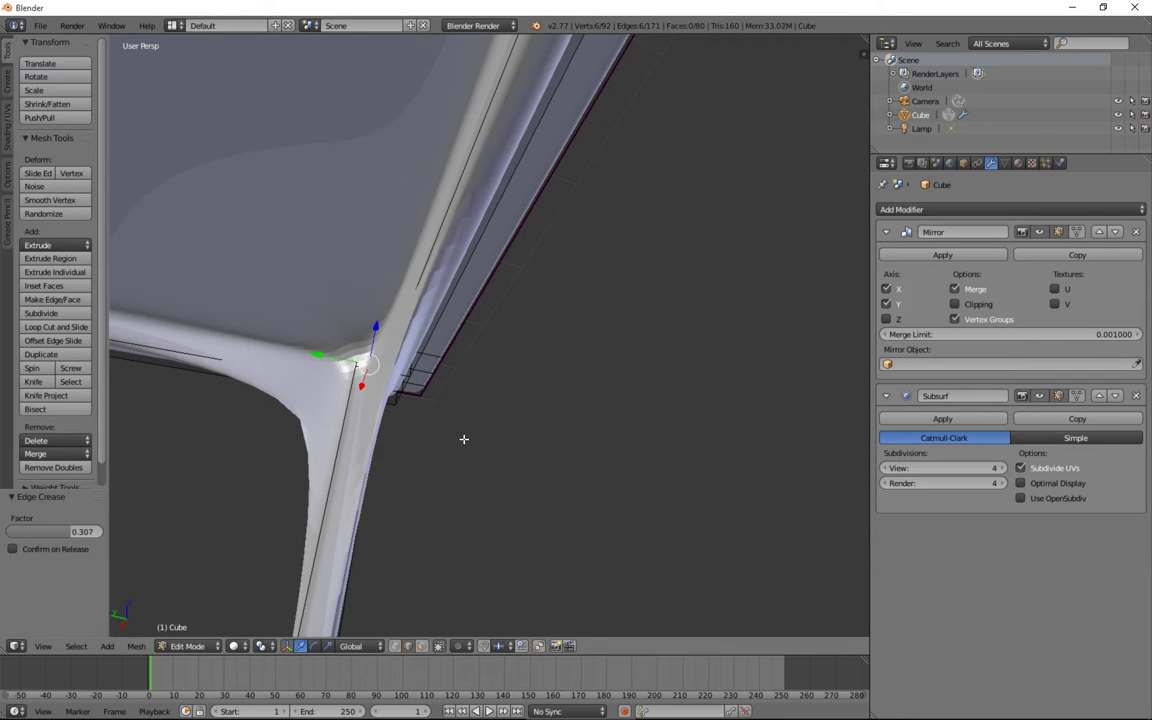
Step: Crease the leg-top edges at 1.000, then re-crease them to -0.231
key("shift+e")
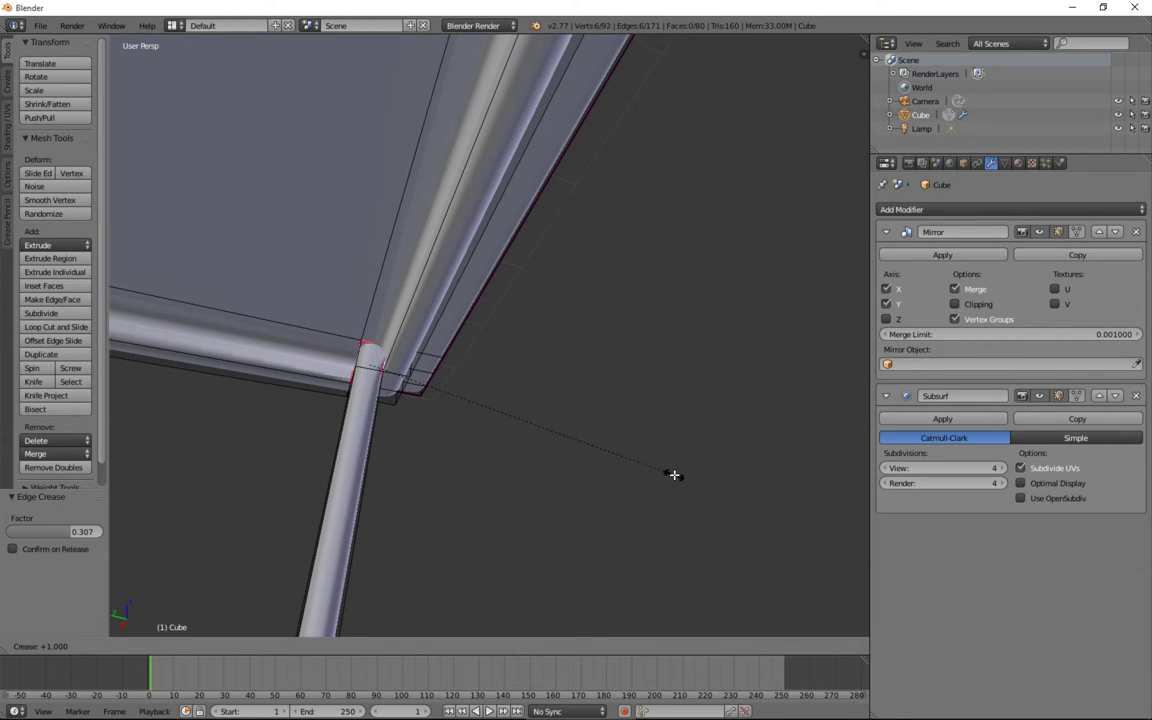
left_click(671, 473)
middle_click_drag(478, 450, 386, 370)
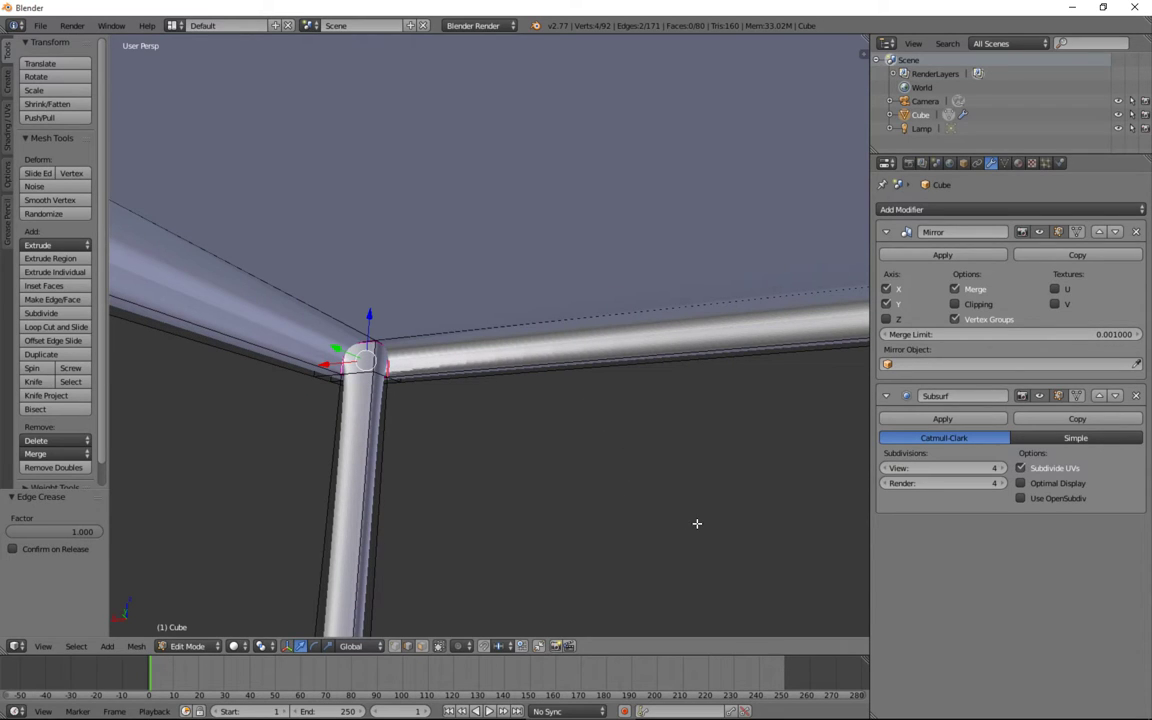
key("shift+e")
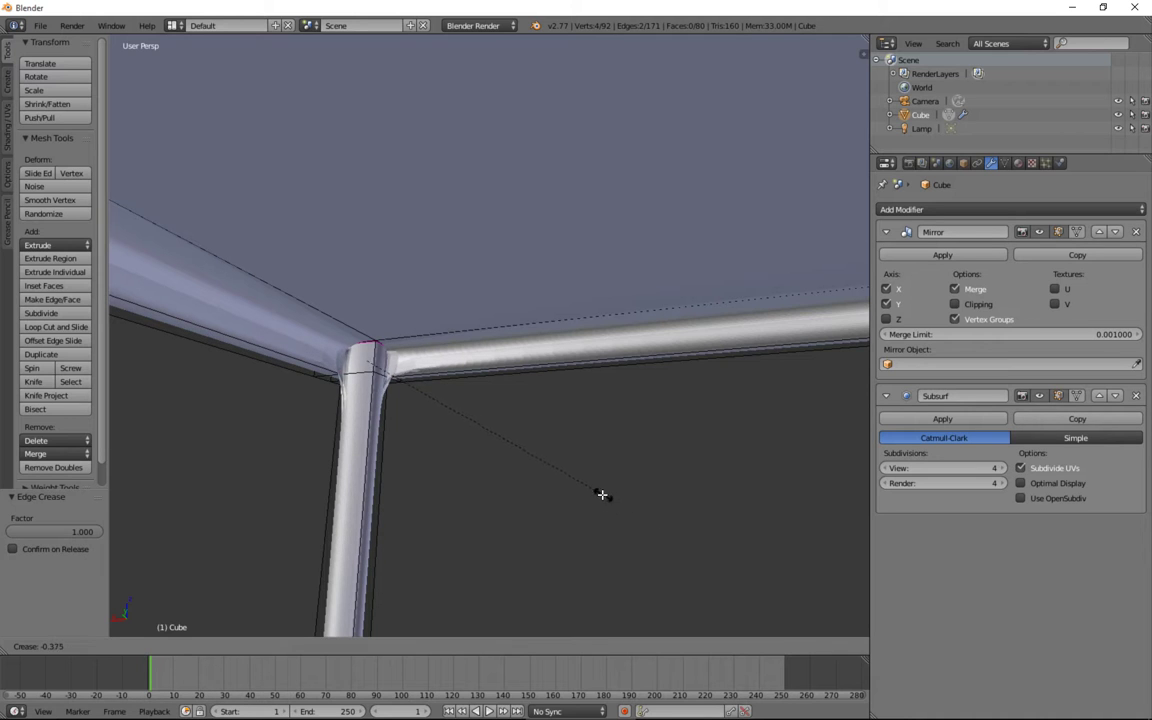
left_click(615, 504)
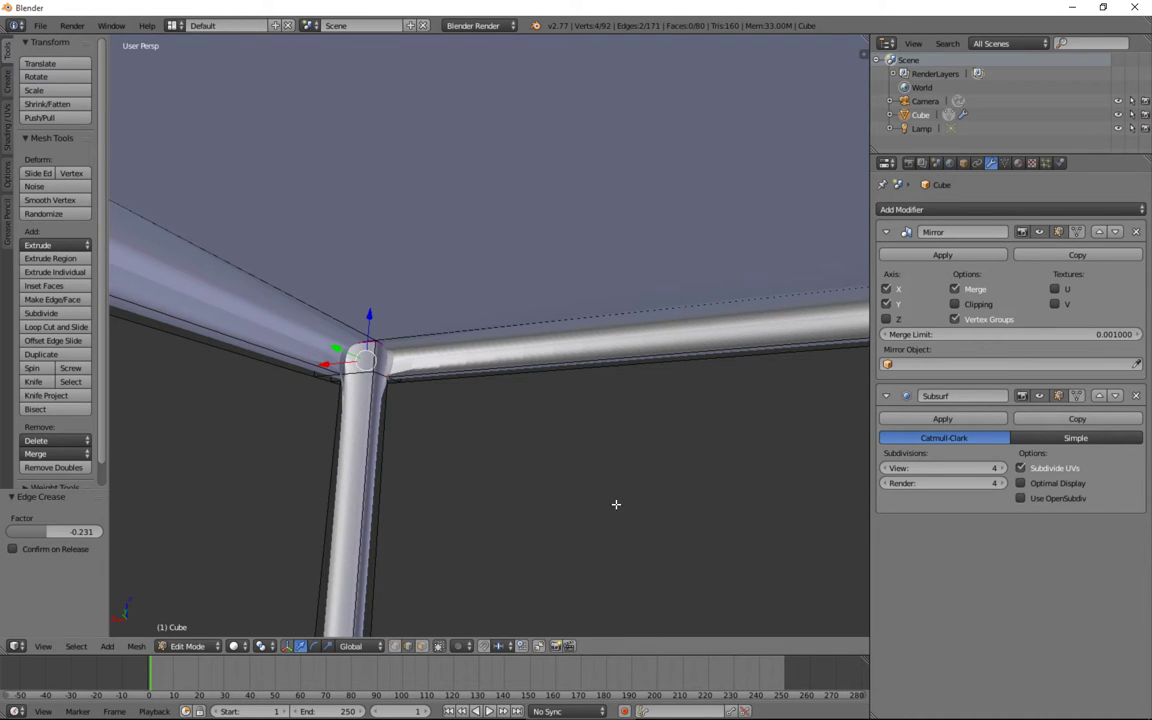
middle_click_drag(615, 504, 669, 476)
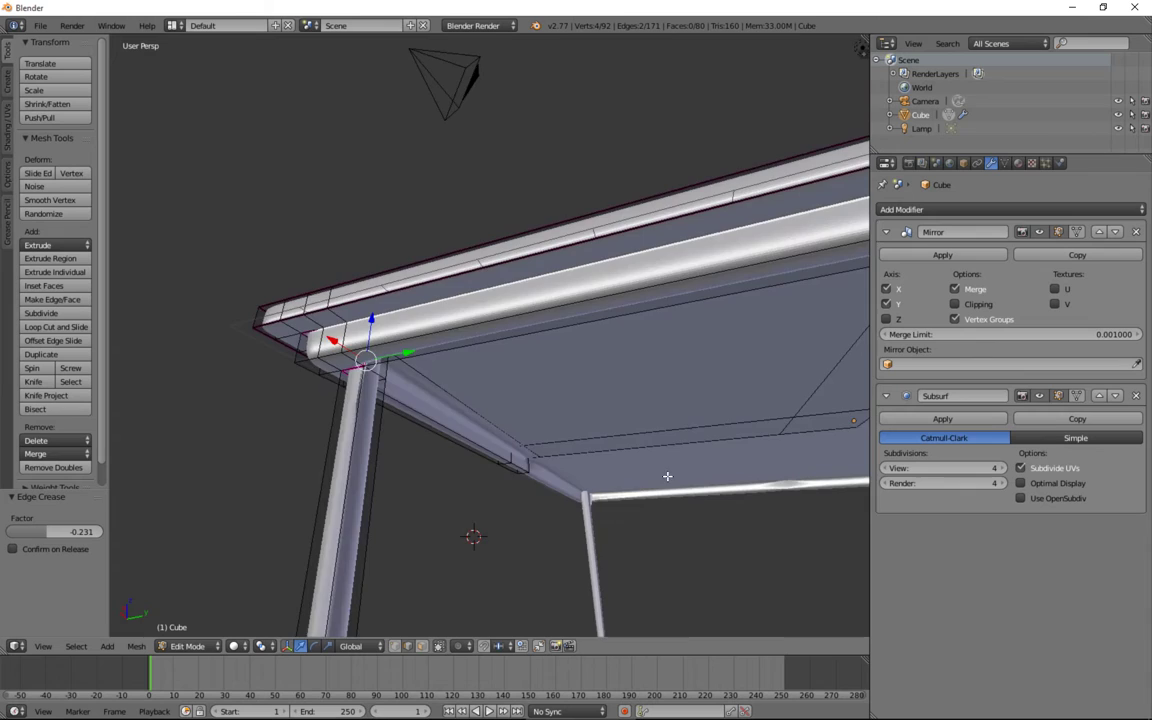
scroll(601, 503, "down", 4)
scroll(601, 503, "up", 2)
Step: Select the corner leg's bottom edges and start a Shift+E crease toward 1.000
middle_click_drag(609, 558, 398, 496)
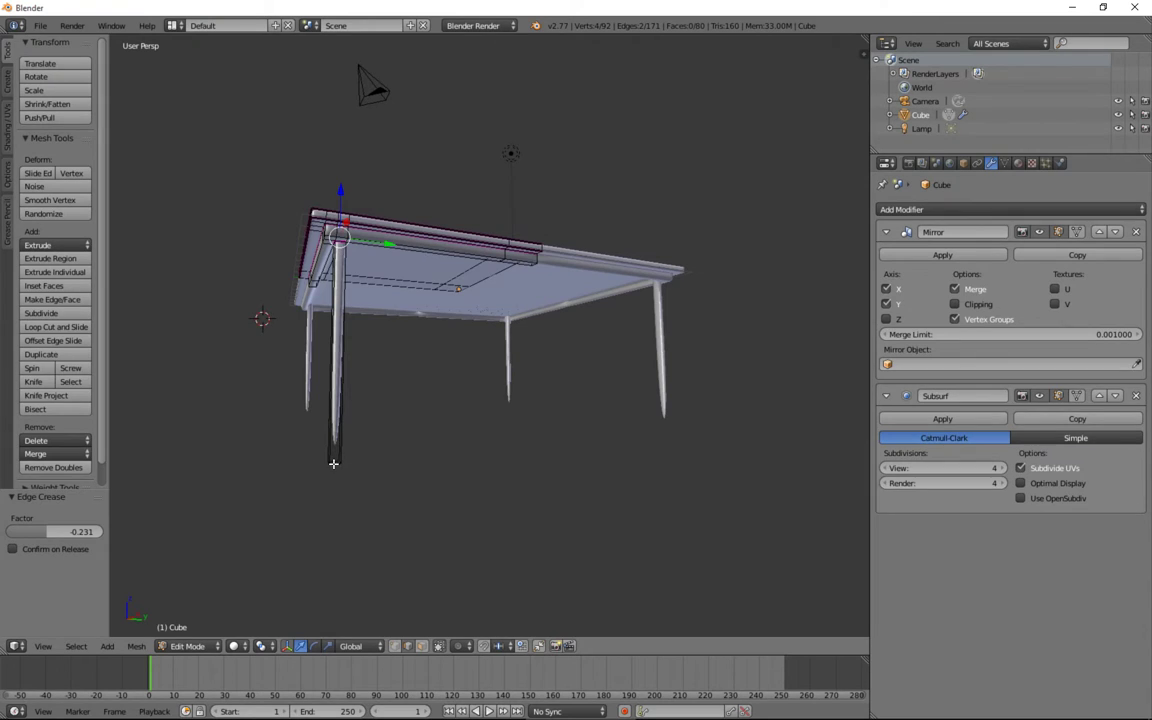
scroll(337, 468, "up", 5)
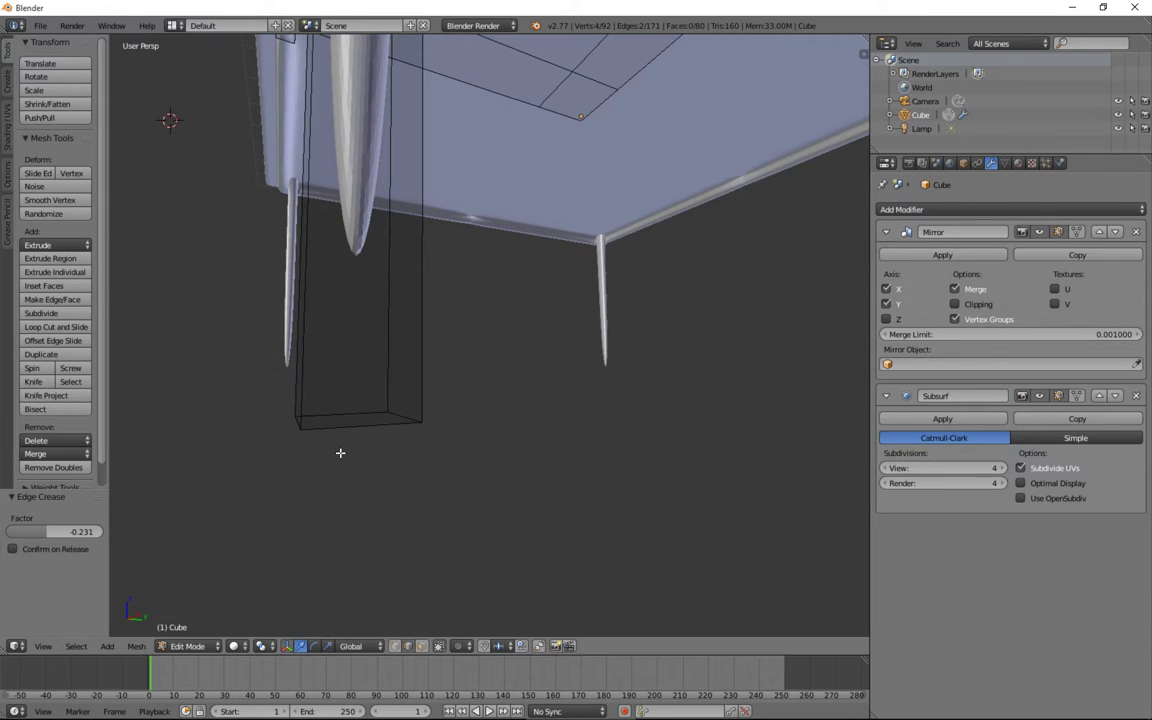
right_click(349, 423)
middle_click_drag(407, 417, 386, 432)
right_click(478, 378, "shift")
middle_click_drag(439, 484, 465, 458)
right_click(468, 457, "shift")
scroll(497, 453, "down", 5)
scroll(497, 453, "up", 5)
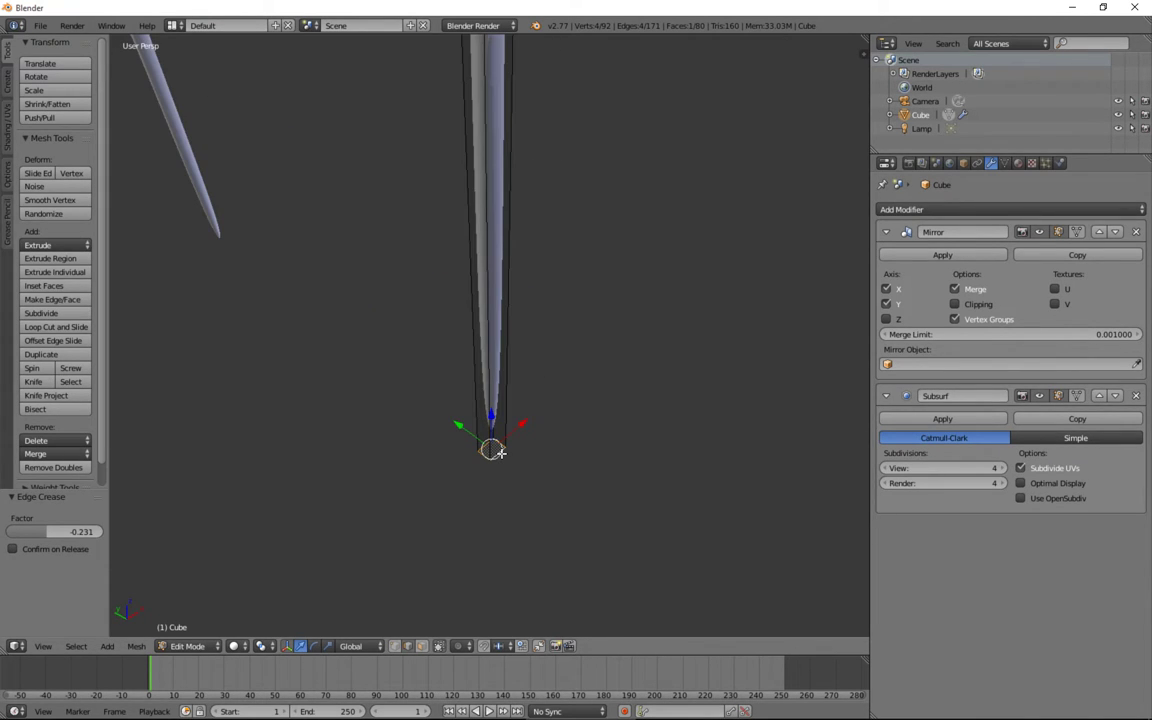
key("shift+e")
Step: Confirm the 1.000 full crease, then add a loop near the leg bottom and widen it to 1.584
left_click(720, 470)
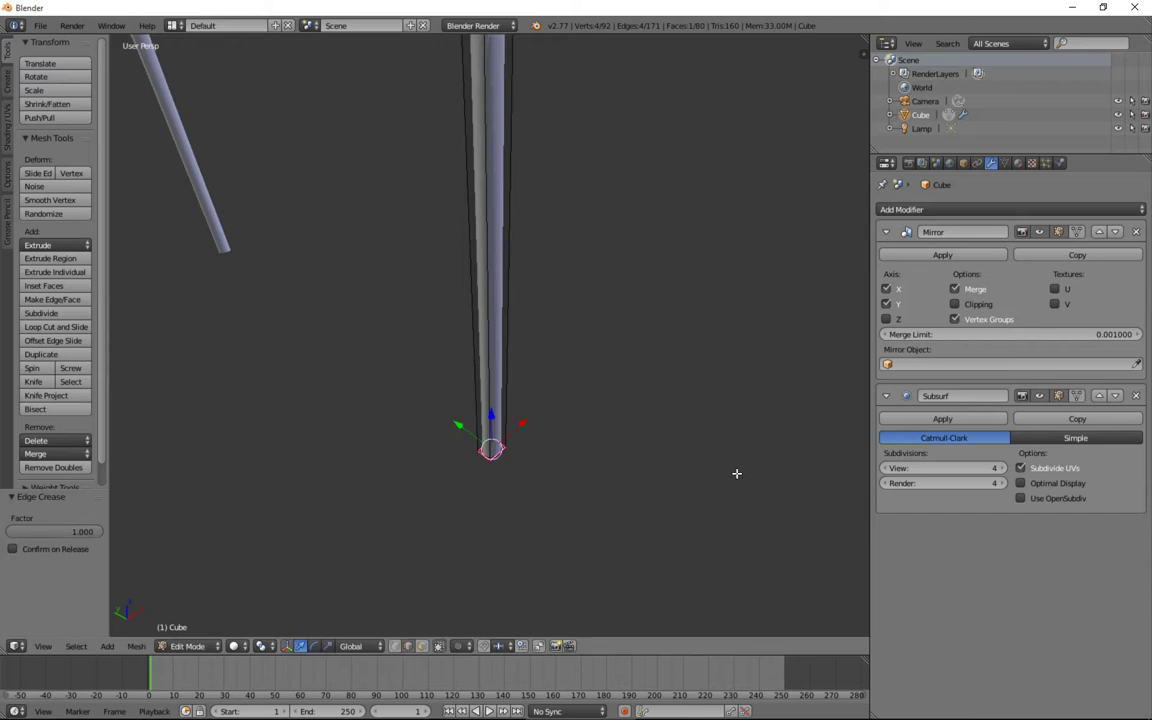
scroll(732, 451, "down", 5)
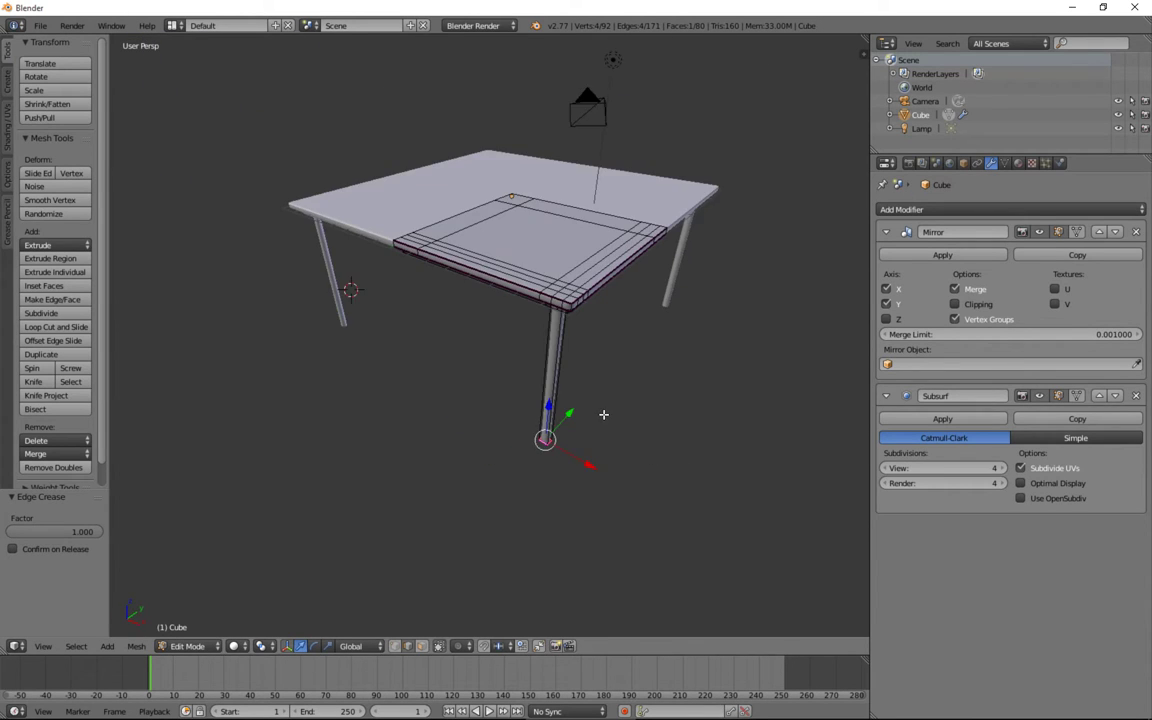
left_click(56, 327)
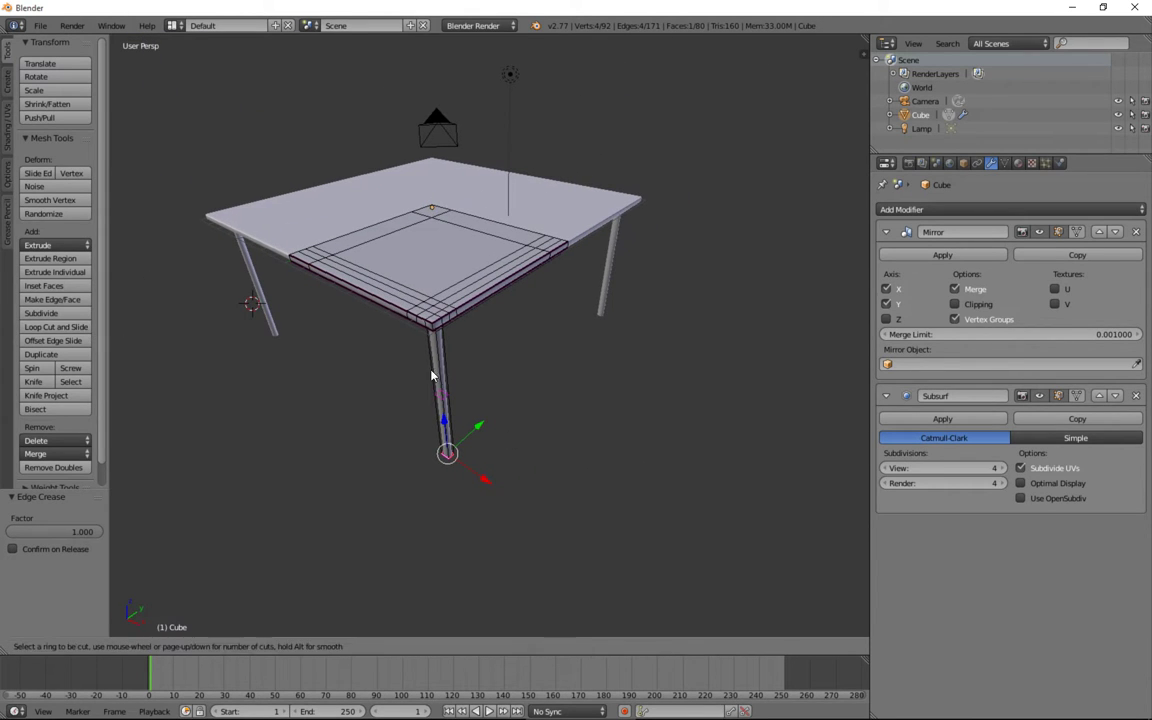
left_click(452, 405)
left_click(453, 434)
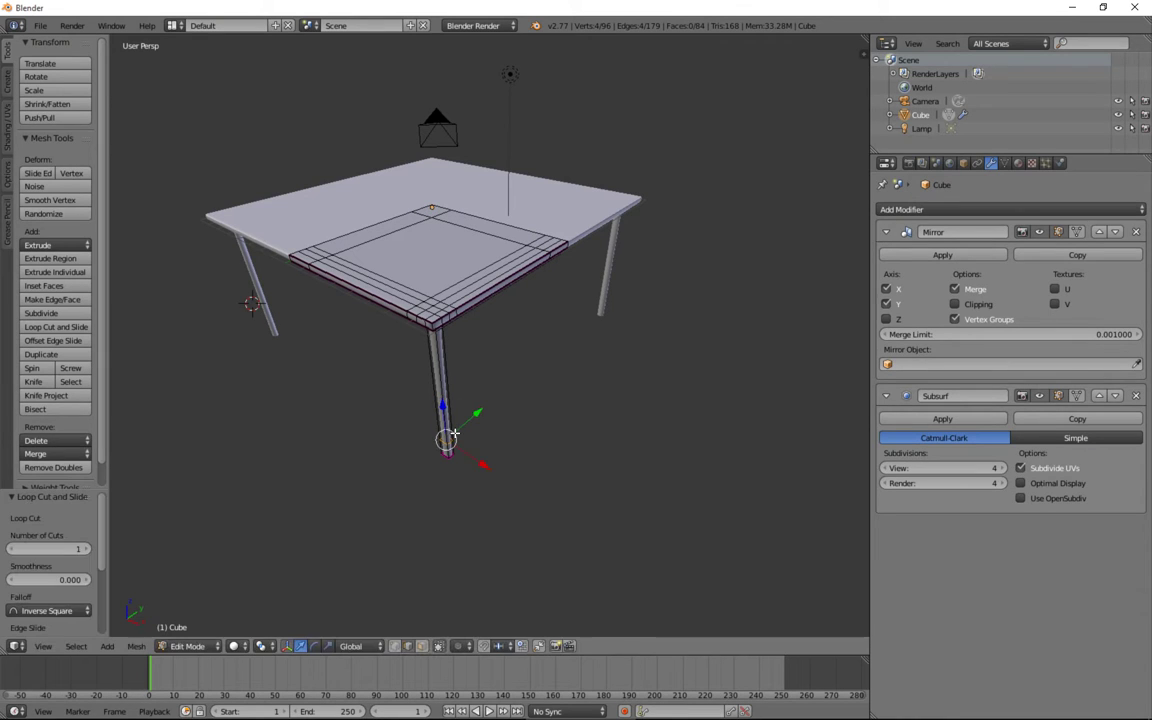
key("s")
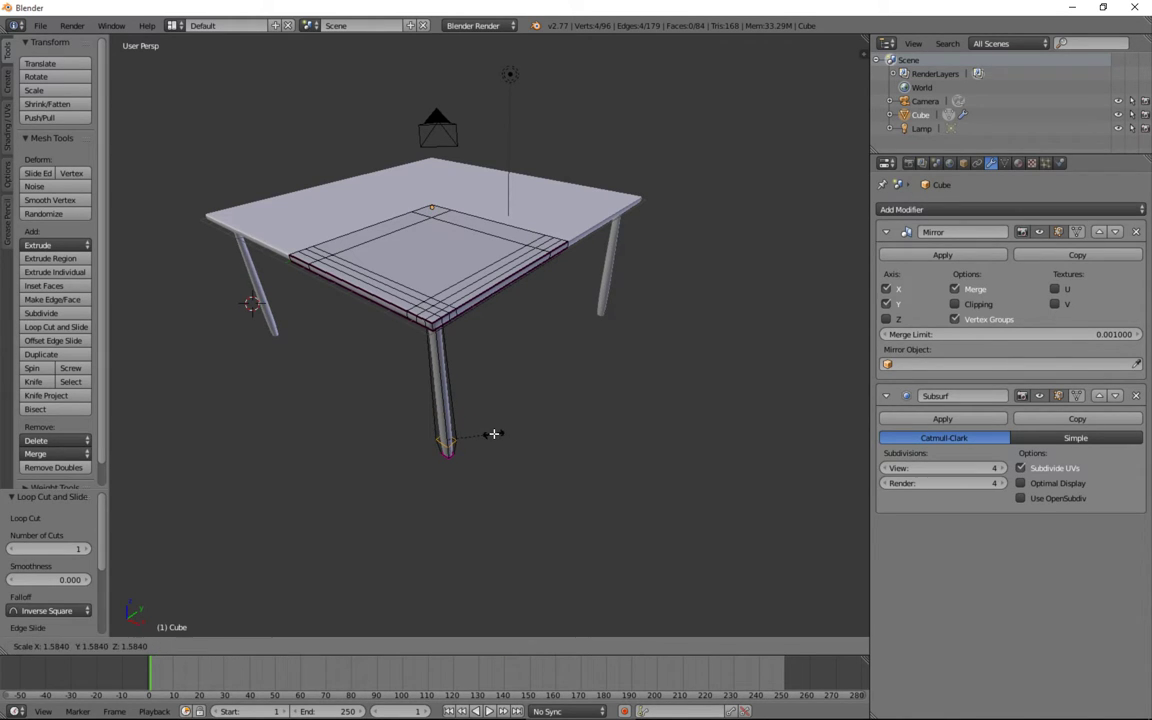
left_click(488, 432)
Step: Add another leg loop, narrow it to 0.729 and lower it 1.070 on Z
left_click(56, 327)
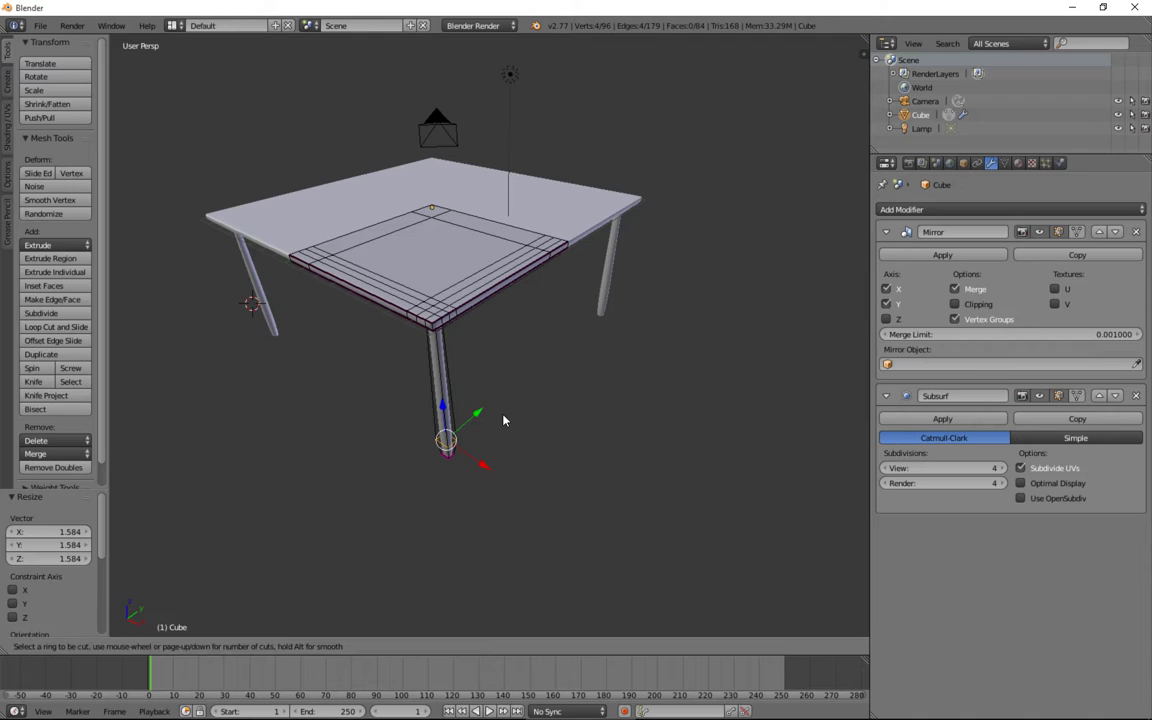
left_click(455, 402)
left_click(452, 415)
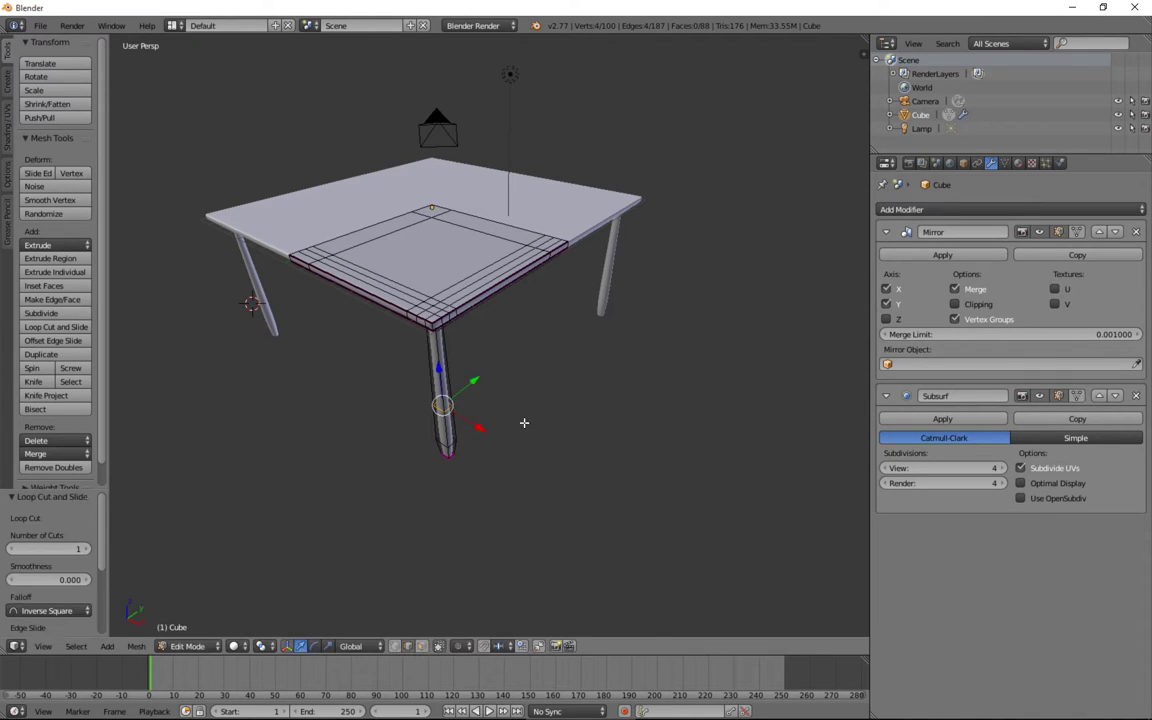
key("s")
left_click(527, 474)
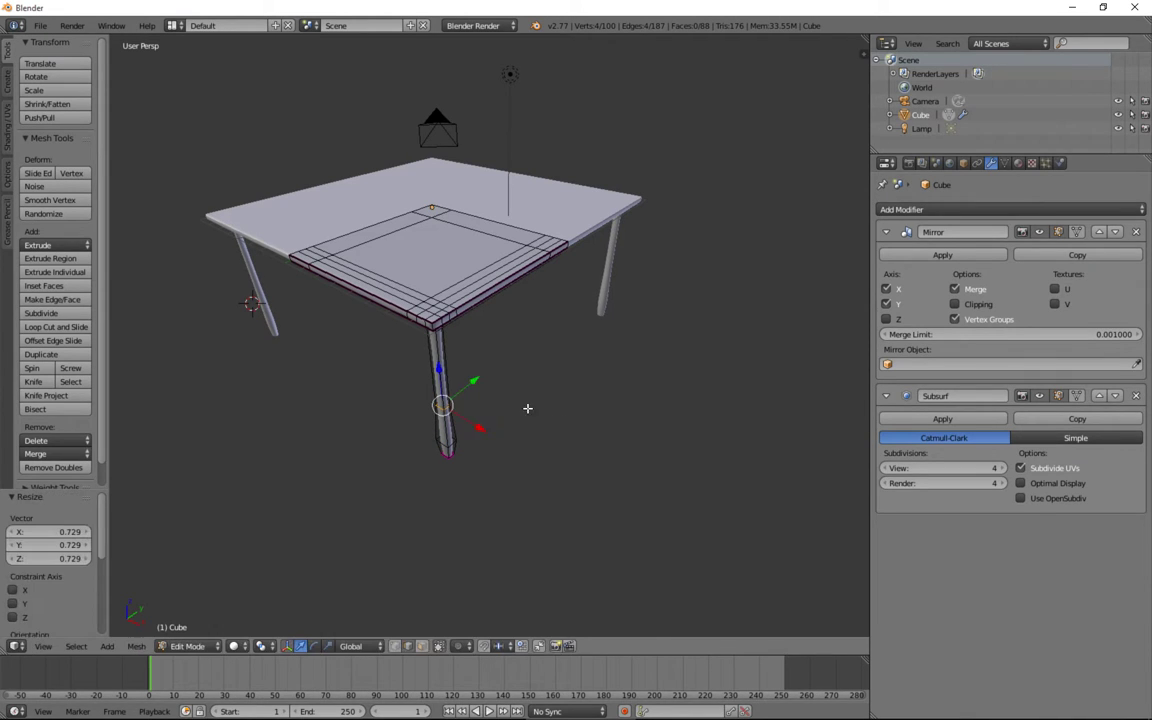
key("g")
key("z")
left_click(441, 388)
middle_click_drag(442, 395, 158, 243)
scroll(467, 422, "up", 3)
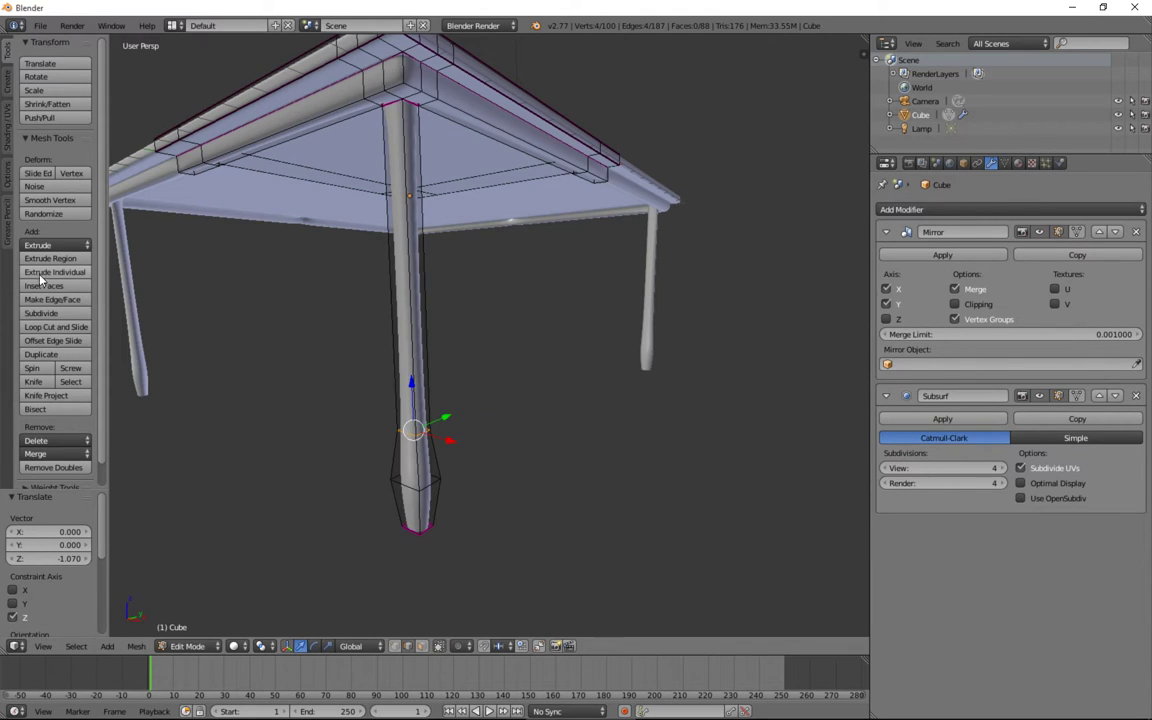
Step: Add an upper-leg loop widened to 1.298 and a lower loop narrowed to 0.645
left_click(56, 327)
left_click(399, 283)
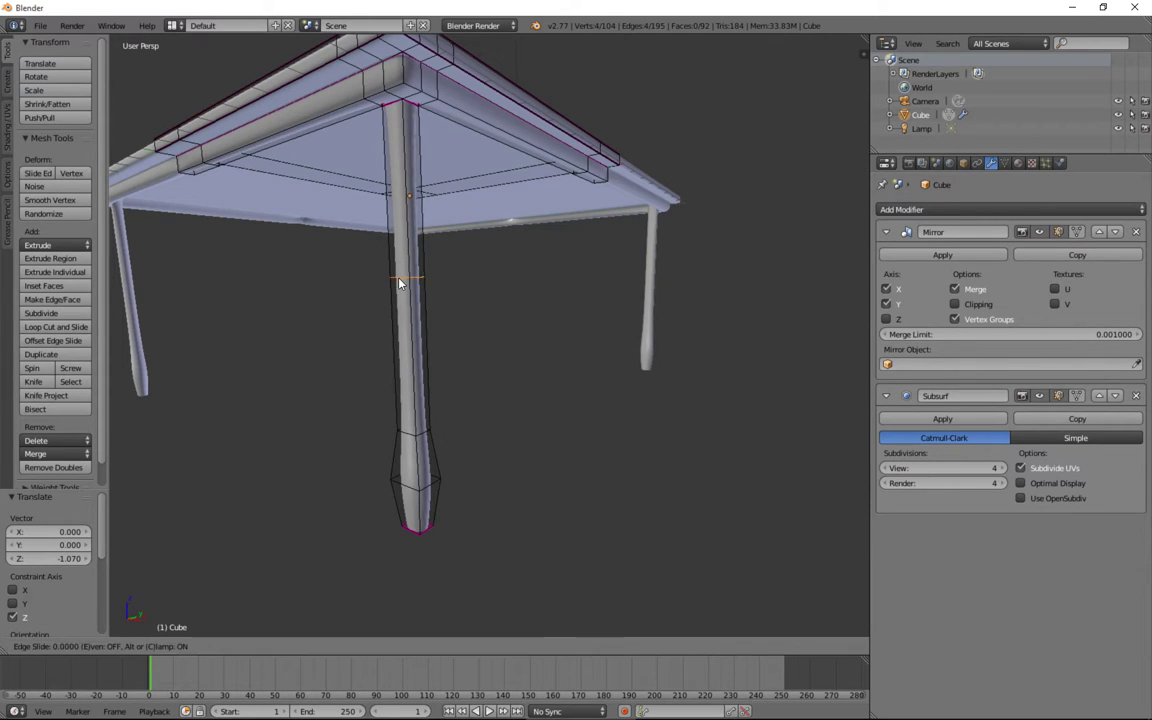
left_click(409, 357)
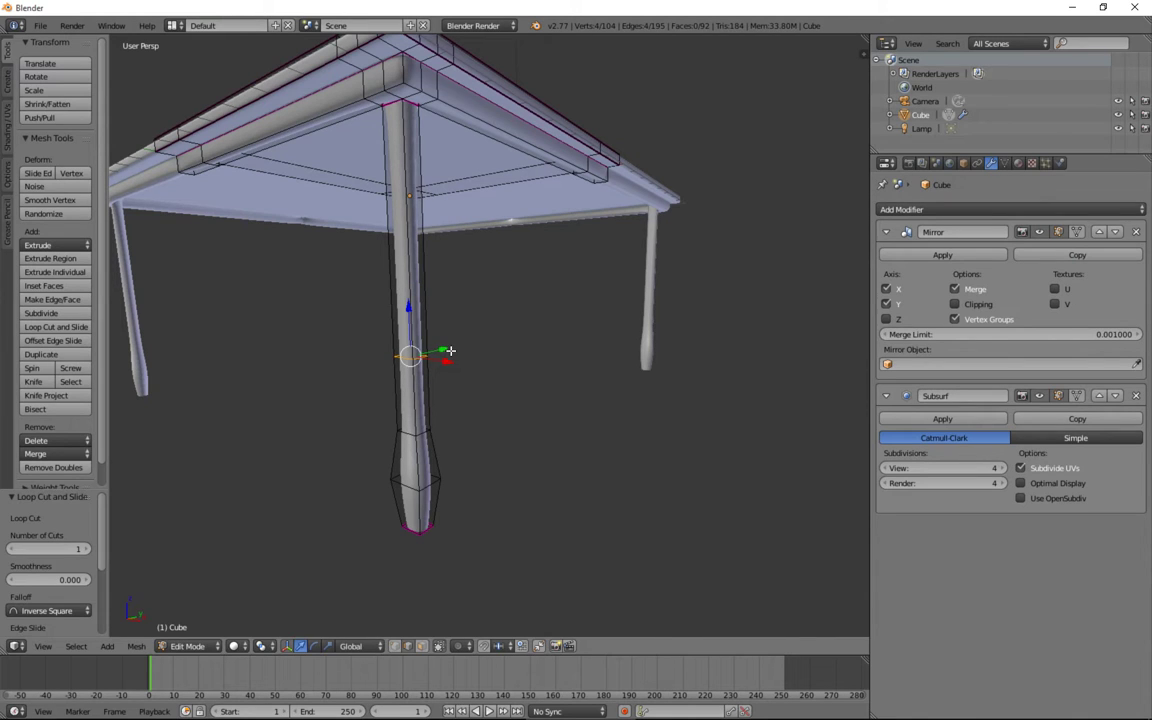
key("s")
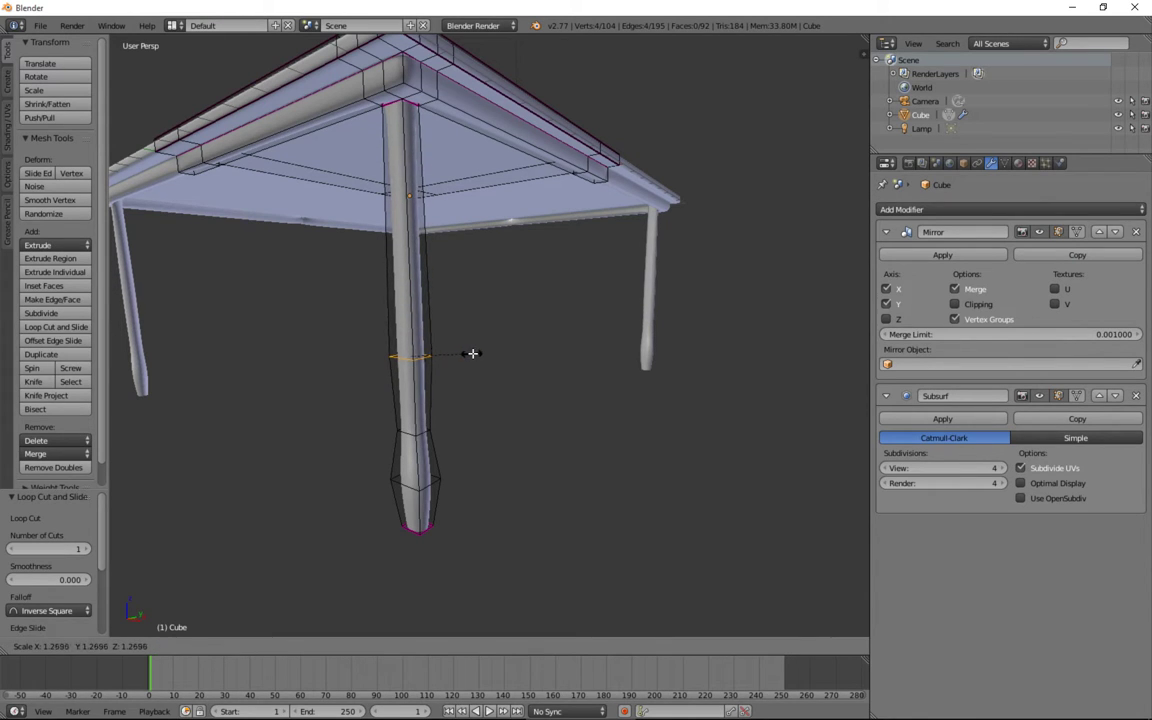
left_click(470, 352)
left_click(58, 326)
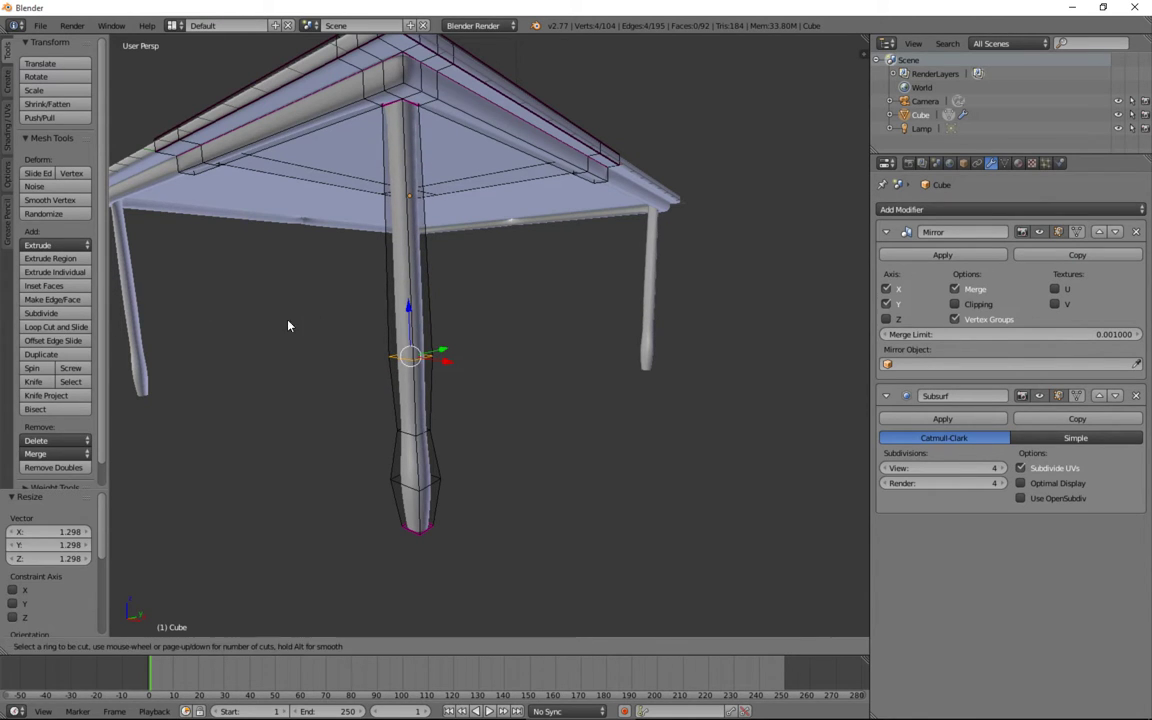
left_click(393, 303)
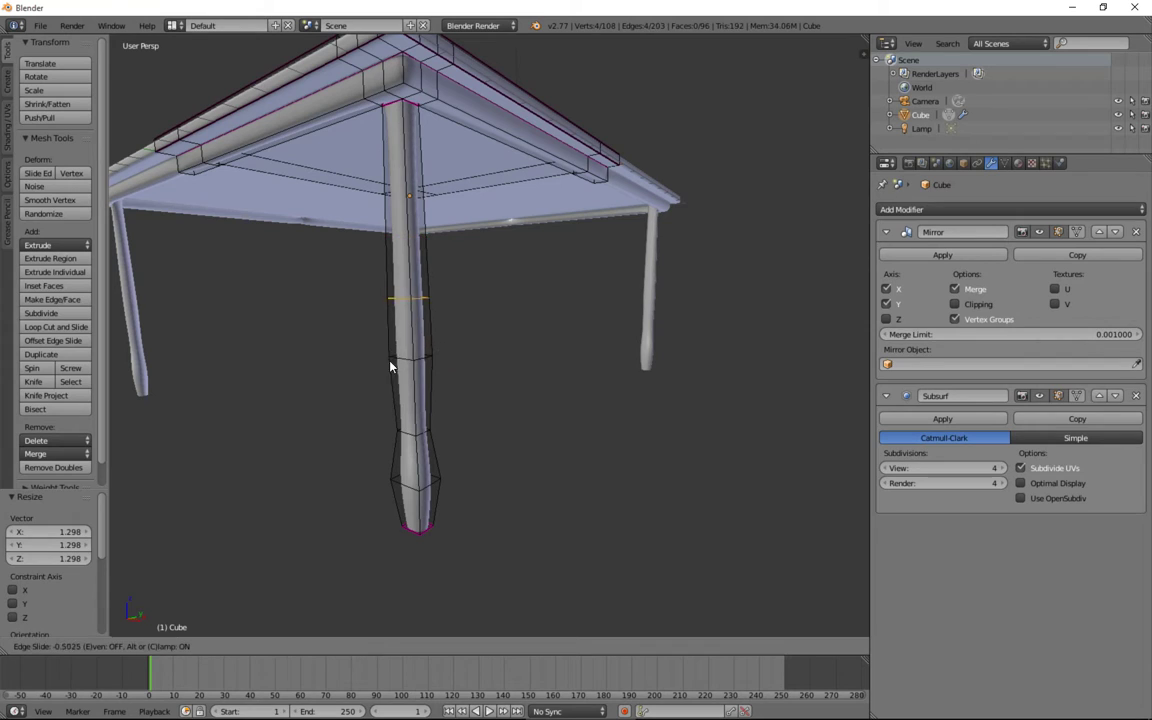
left_click(398, 415)
key("s")
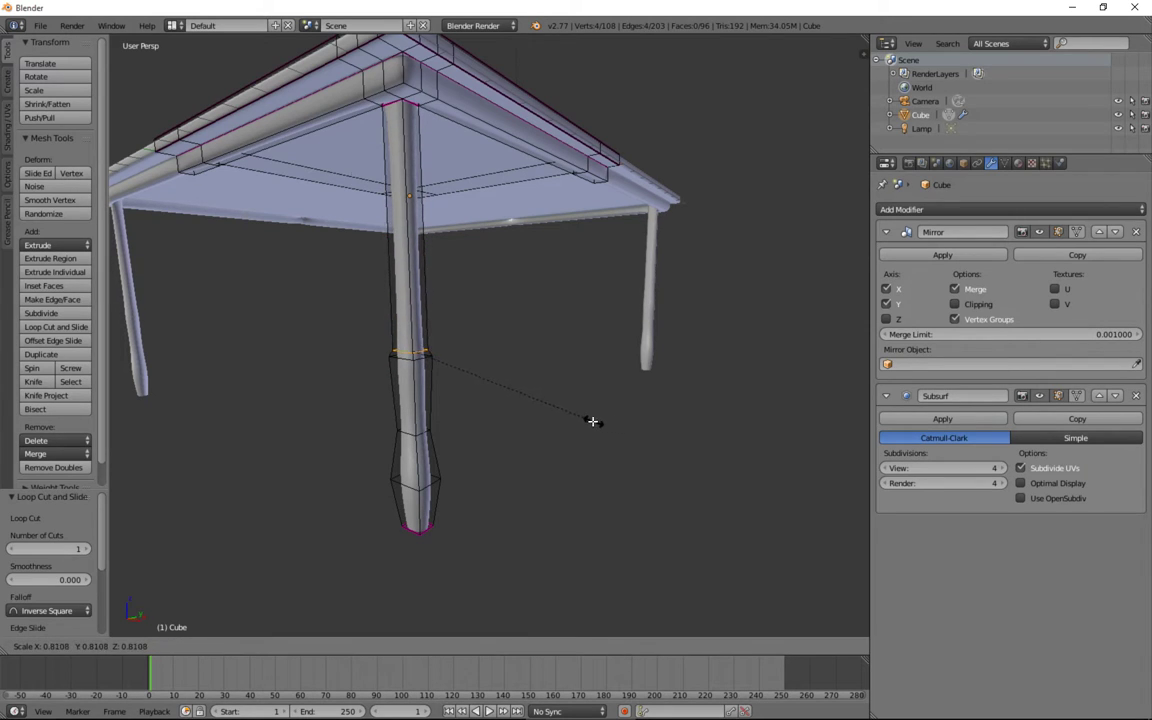
left_click(552, 416)
Step: Cut two more loops into the leg, widening the upper one to 1.444
middle_click_drag(380, 322, 399, 208)
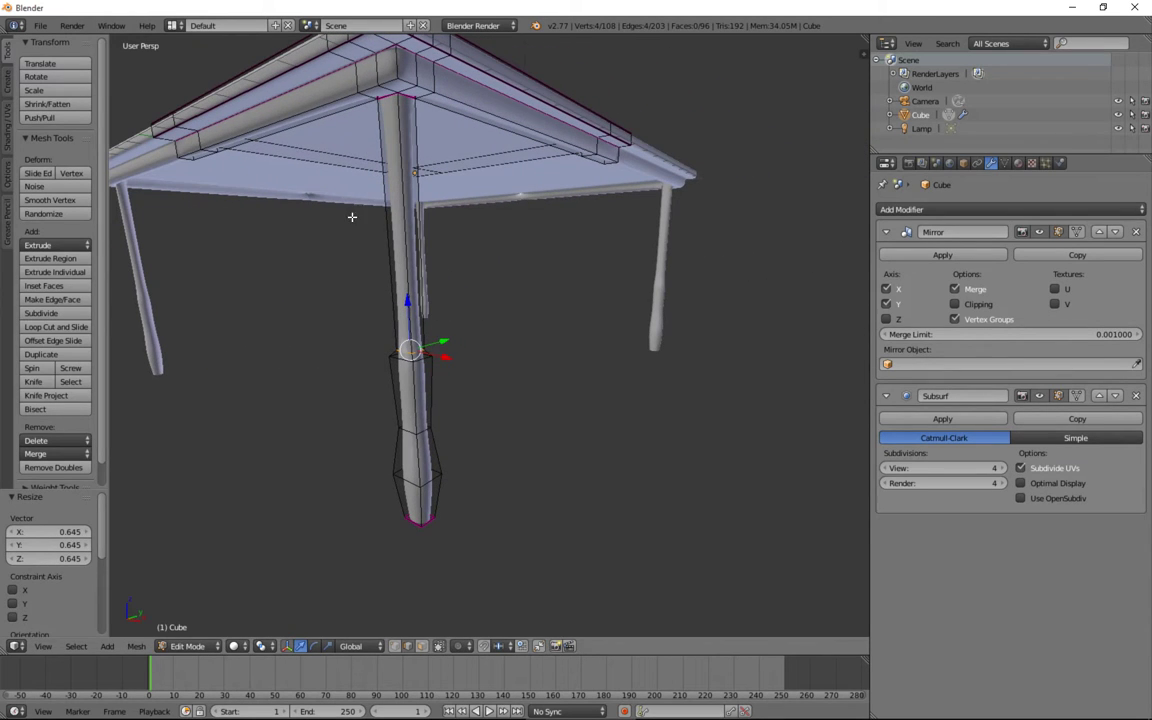
left_click(59, 330)
left_click(416, 270)
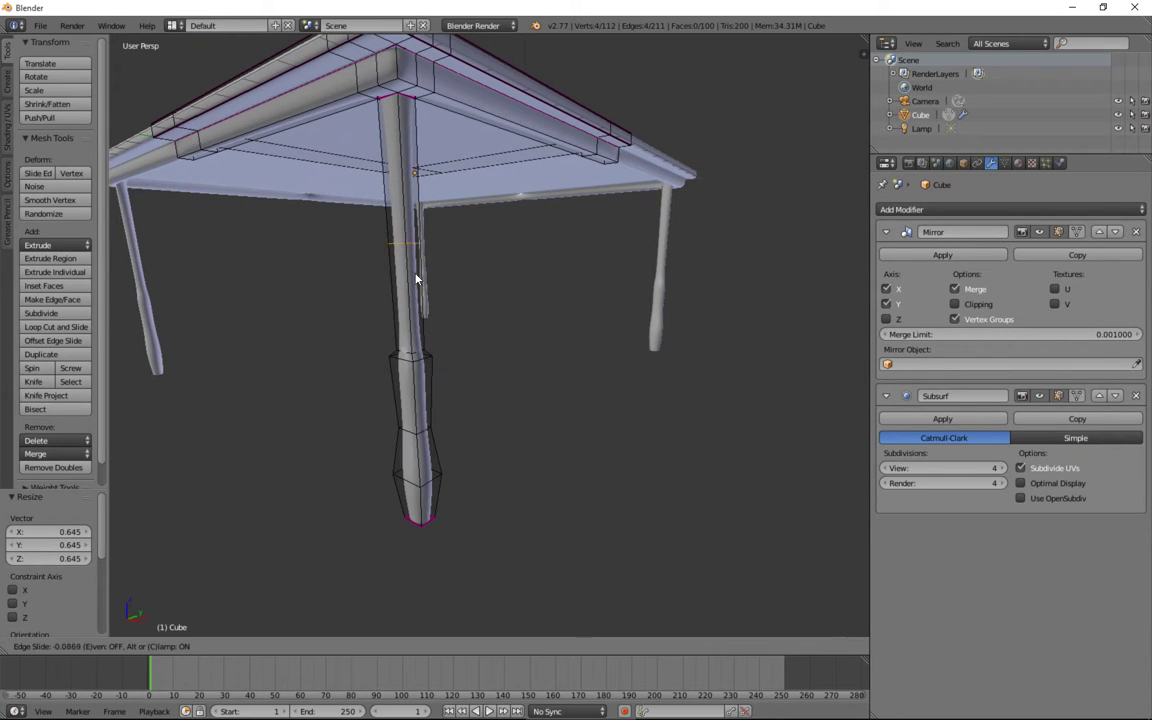
left_click(422, 361)
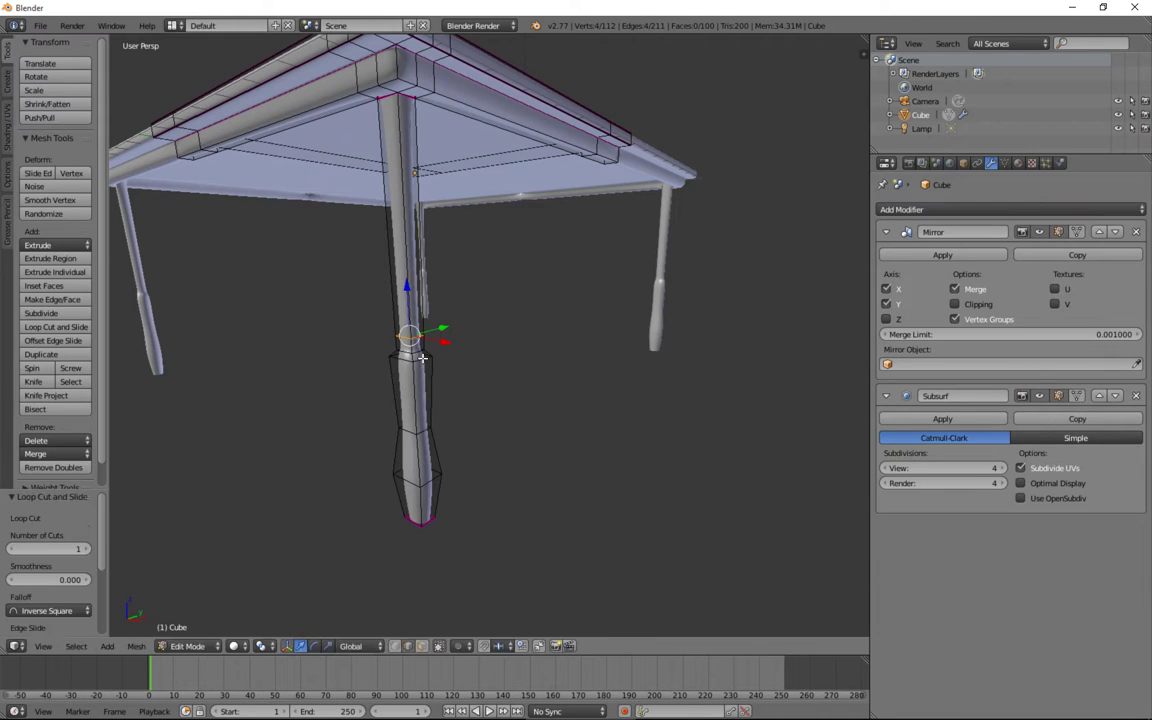
left_click(56, 327)
left_click(413, 266)
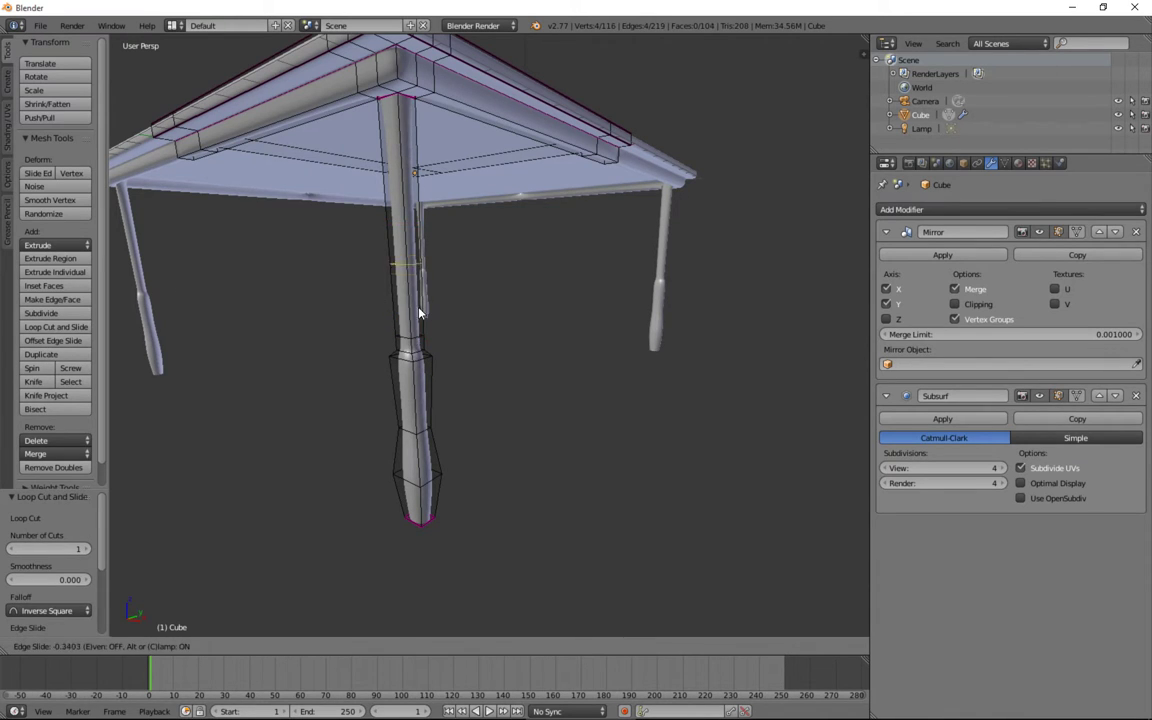
left_click(430, 374)
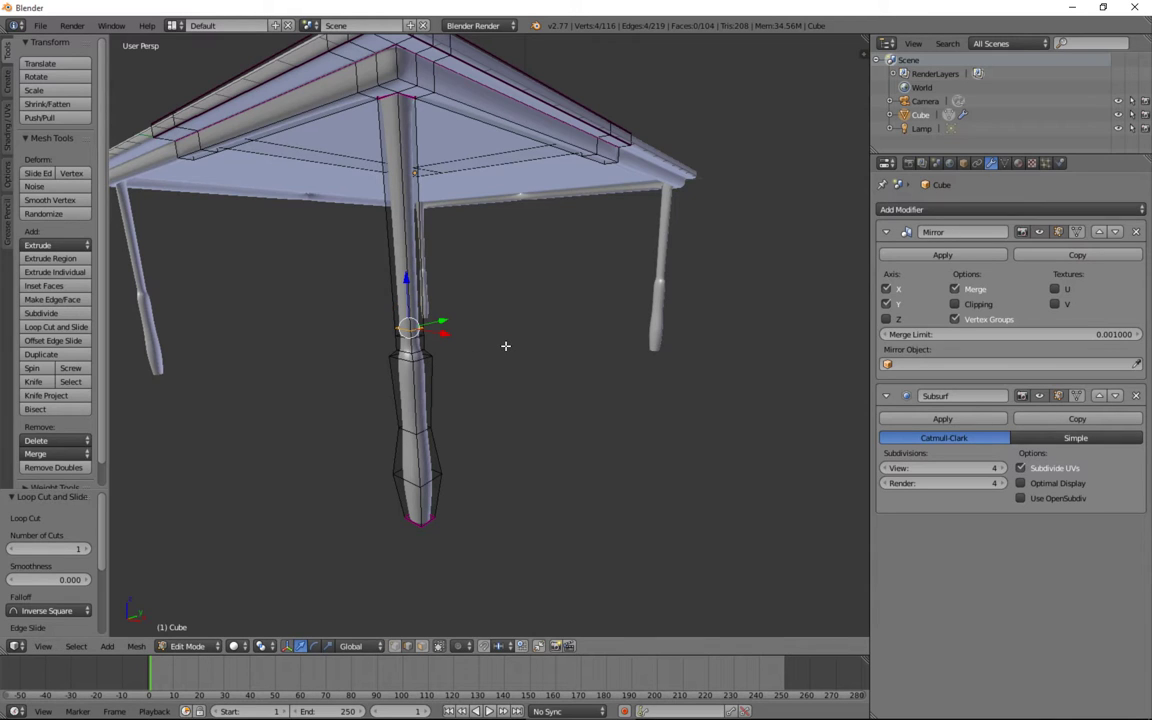
key("s")
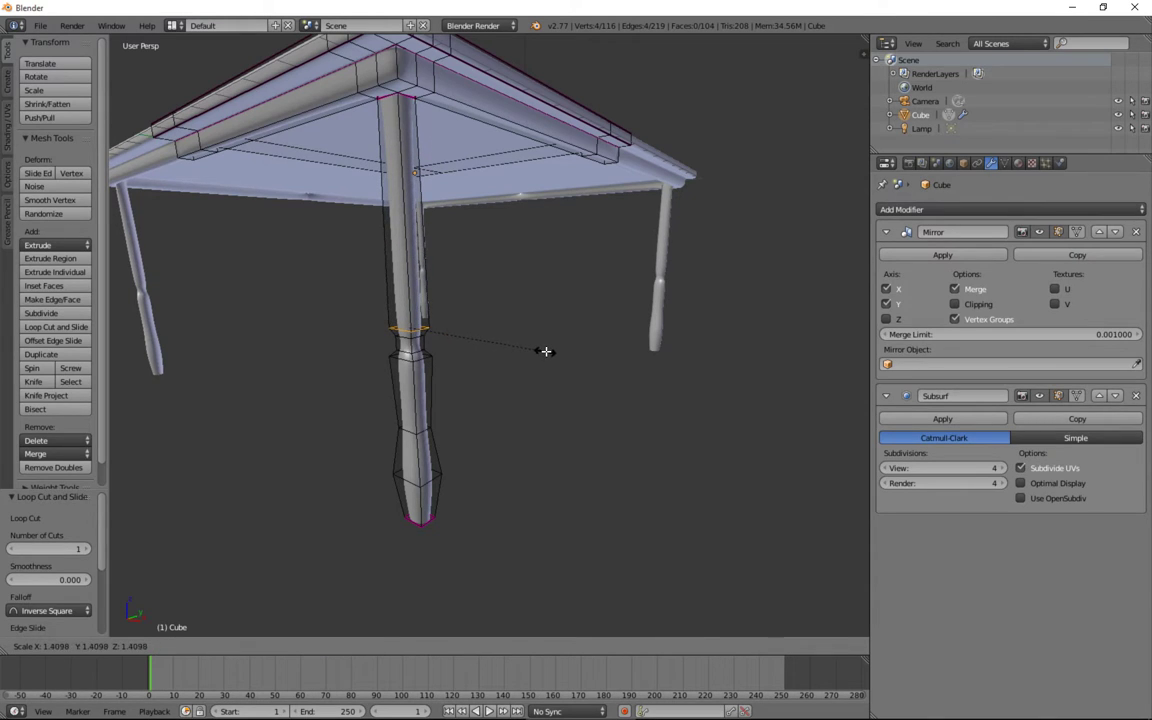
left_click(550, 351)
scroll(550, 351, "down", 6)
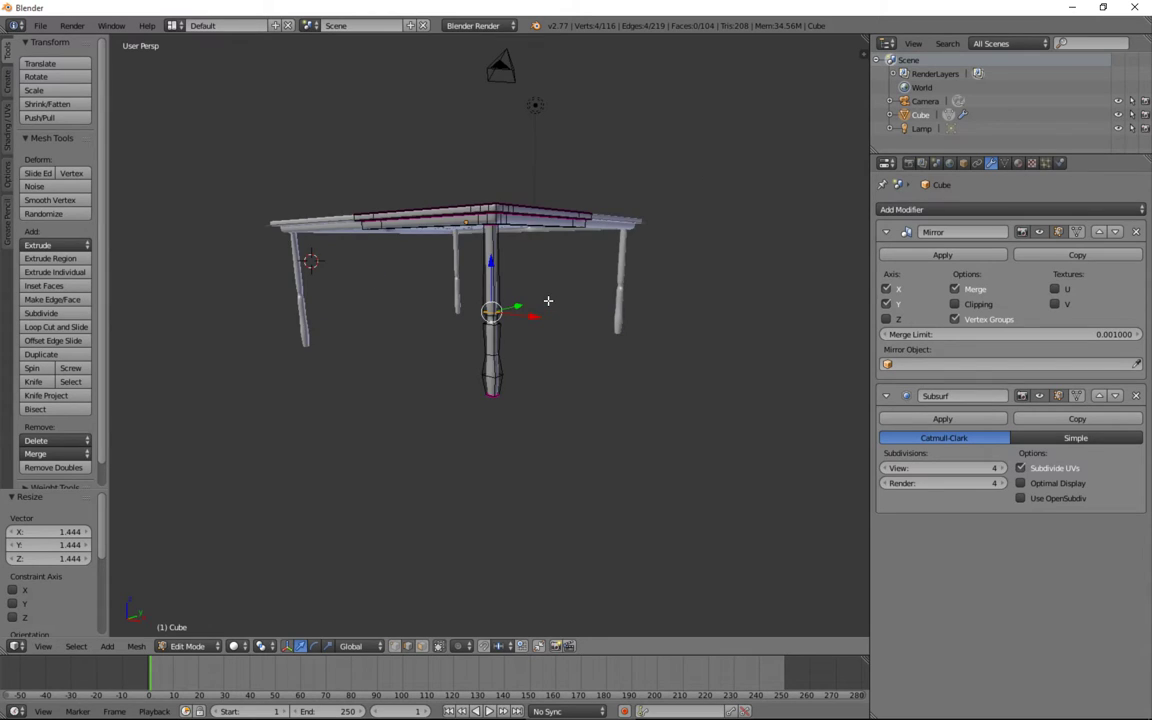
Step: Orbit from above the tabletop to below the table to inspect the shaped legs
middle_click_drag(561, 295, 463, 332)
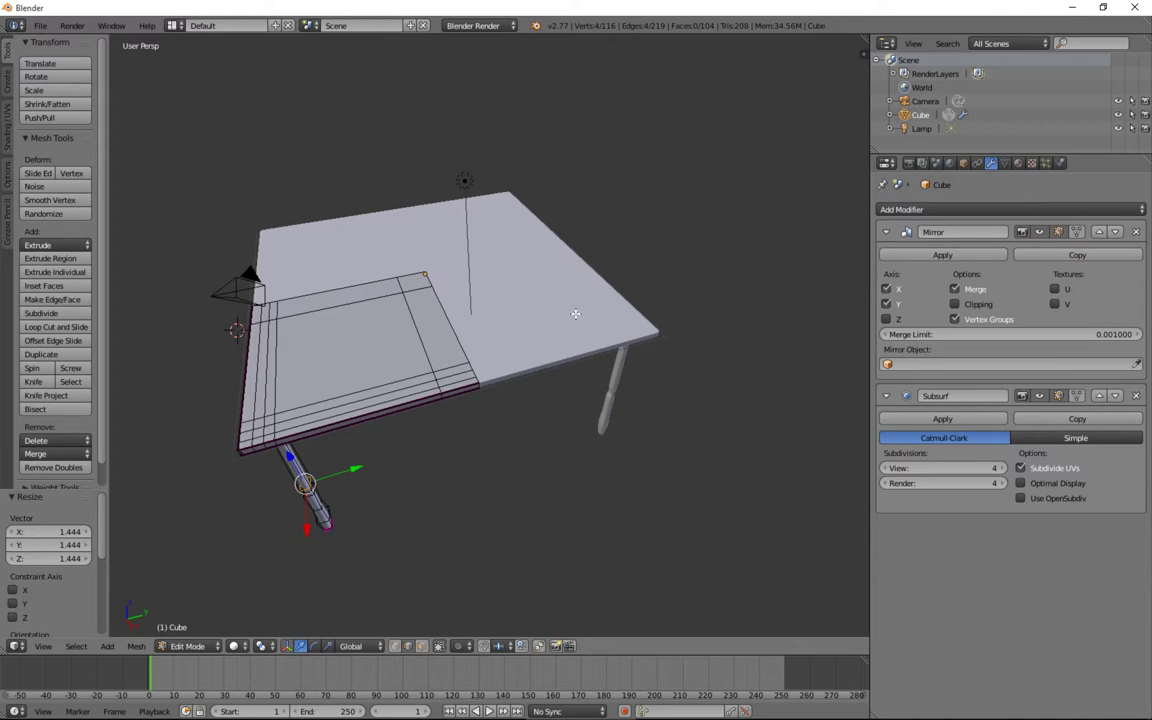
middle_click_drag(424, 302, 399, 336)
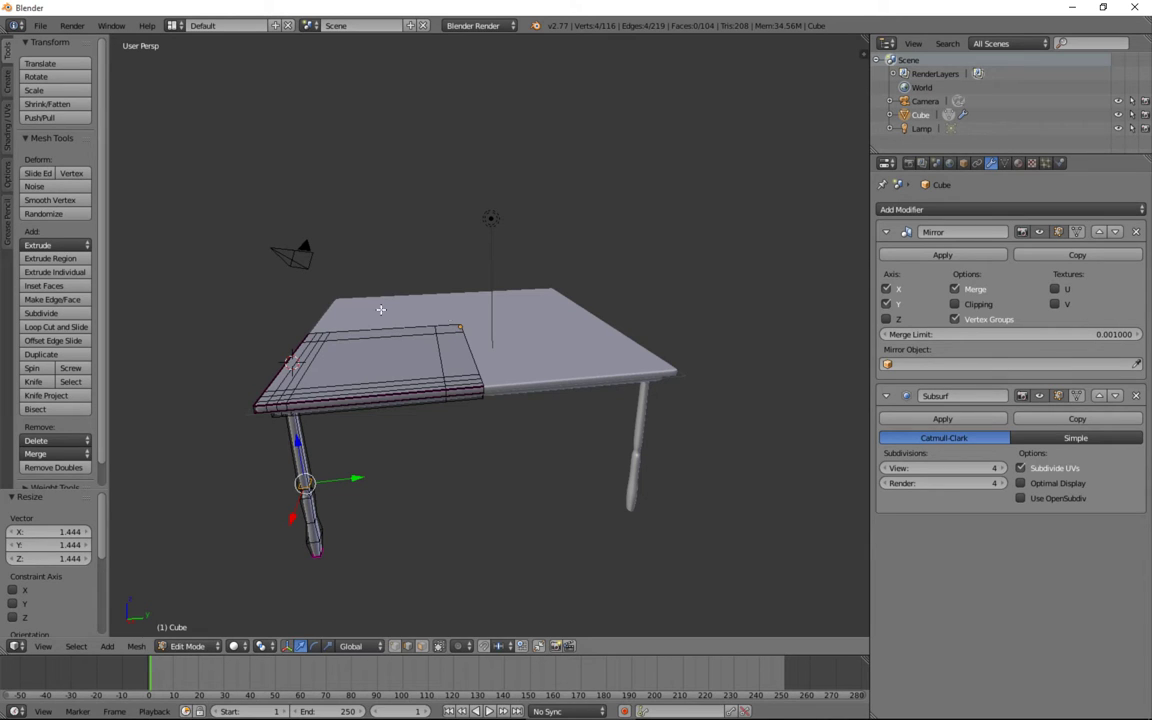
middle_click_drag(360, 420, 398, 415)
scroll(311, 398, "up", 5)
scroll(300, 394, "down", 5)
middle_click_drag(282, 376, 547, 392)
right_click(526, 324)
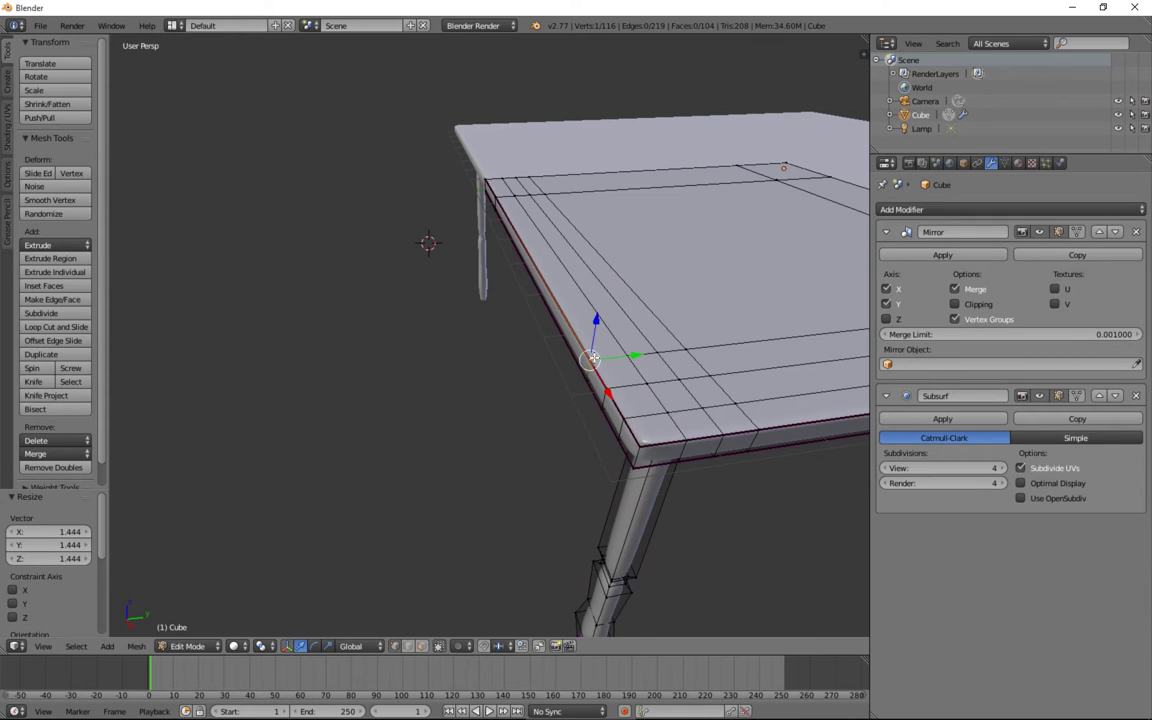
key("e")
right_click(592, 363)
key("g")
key("y")
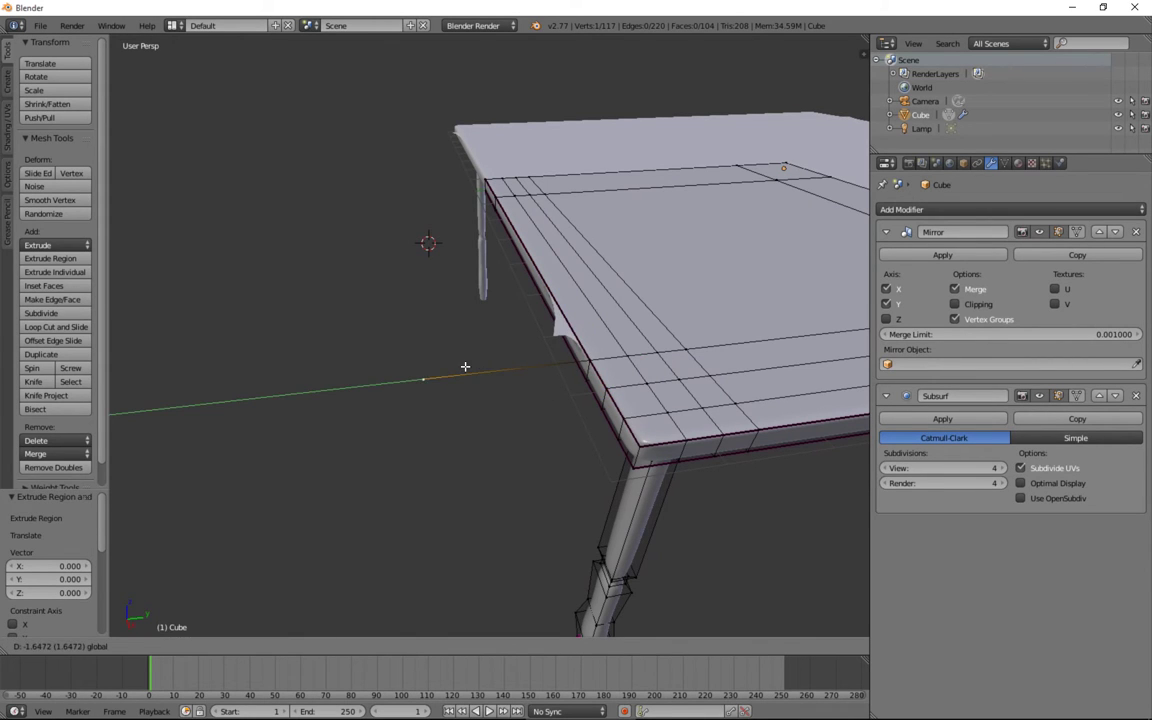
left_click(465, 368)
mouse_move(465, 368)
middle_mouse_down()
mouse_move(473, 331)
mouse_move(450, 352)
middle_mouse_up()
middle_click_drag(448, 283, 446, 214)
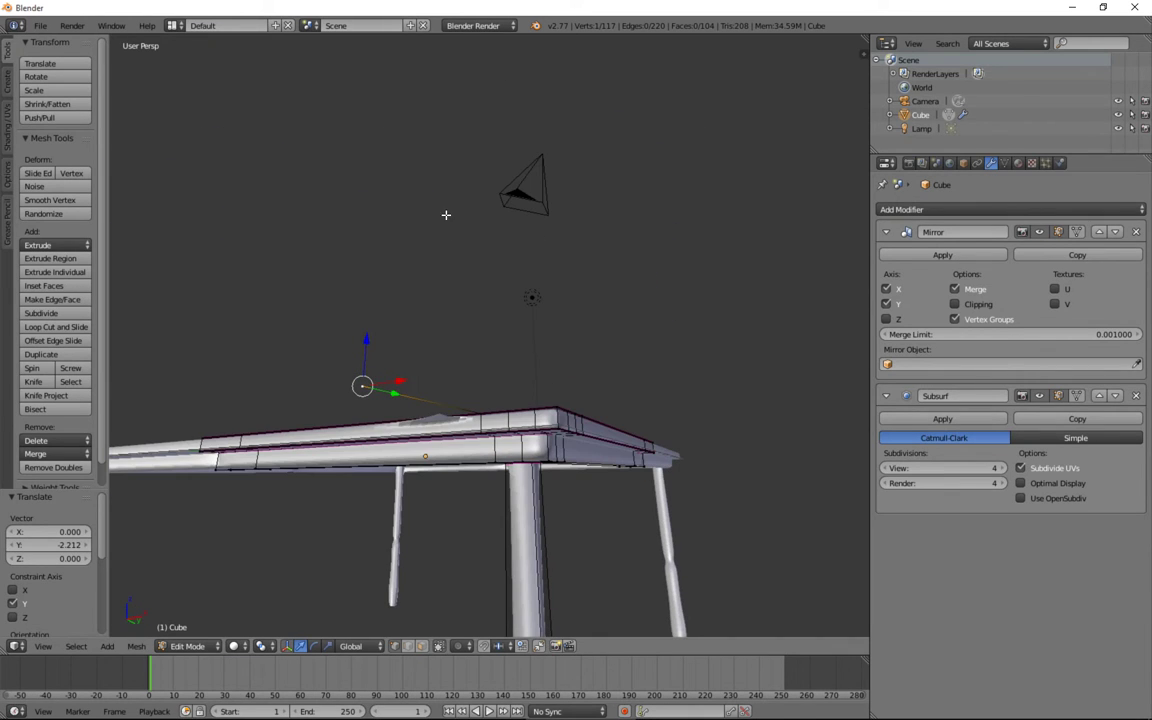
key("x")
left_click(427, 440)
middle_click_drag(427, 440, 408, 626)
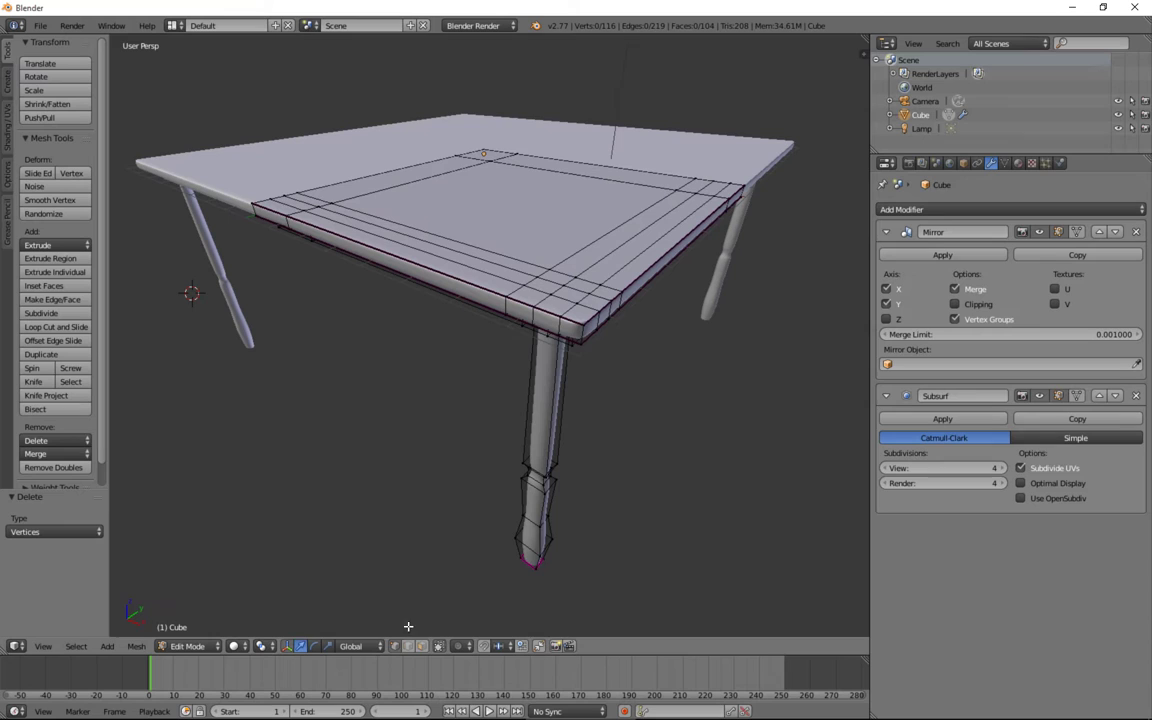
Step: Extrude the tabletop's front top edge and drop it about 1.35 on Z into a flap
right_click(486, 286)
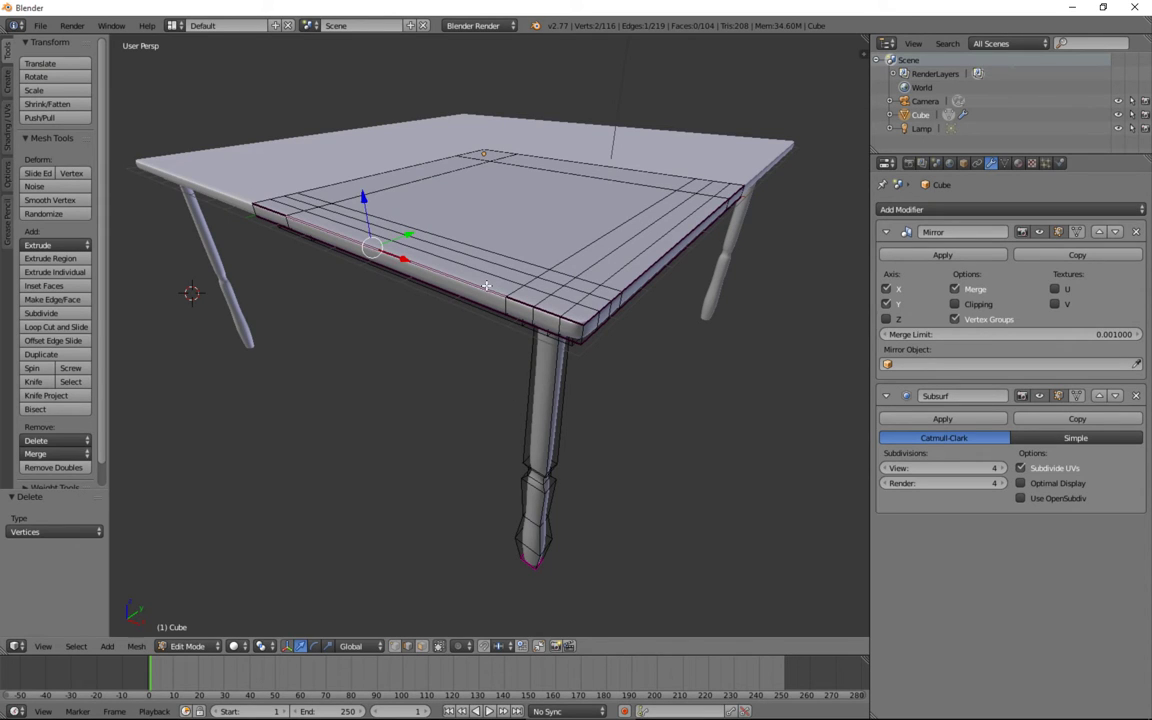
key("e")
left_click(350, 376)
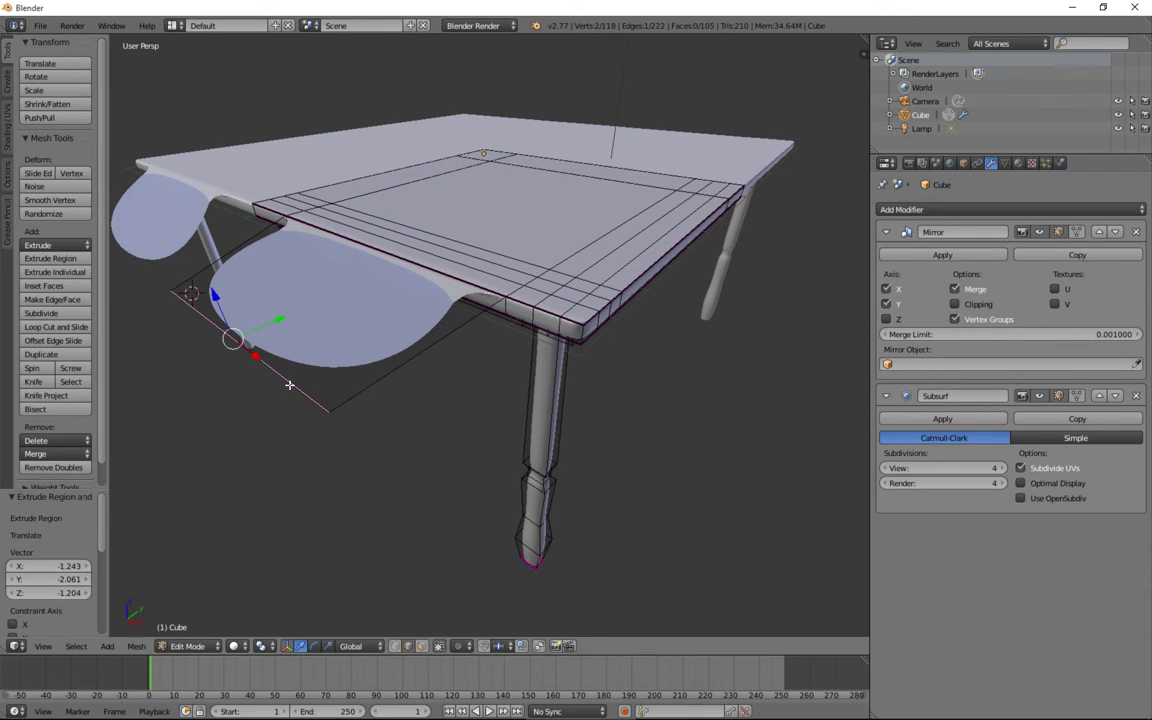
key("g")
key("z")
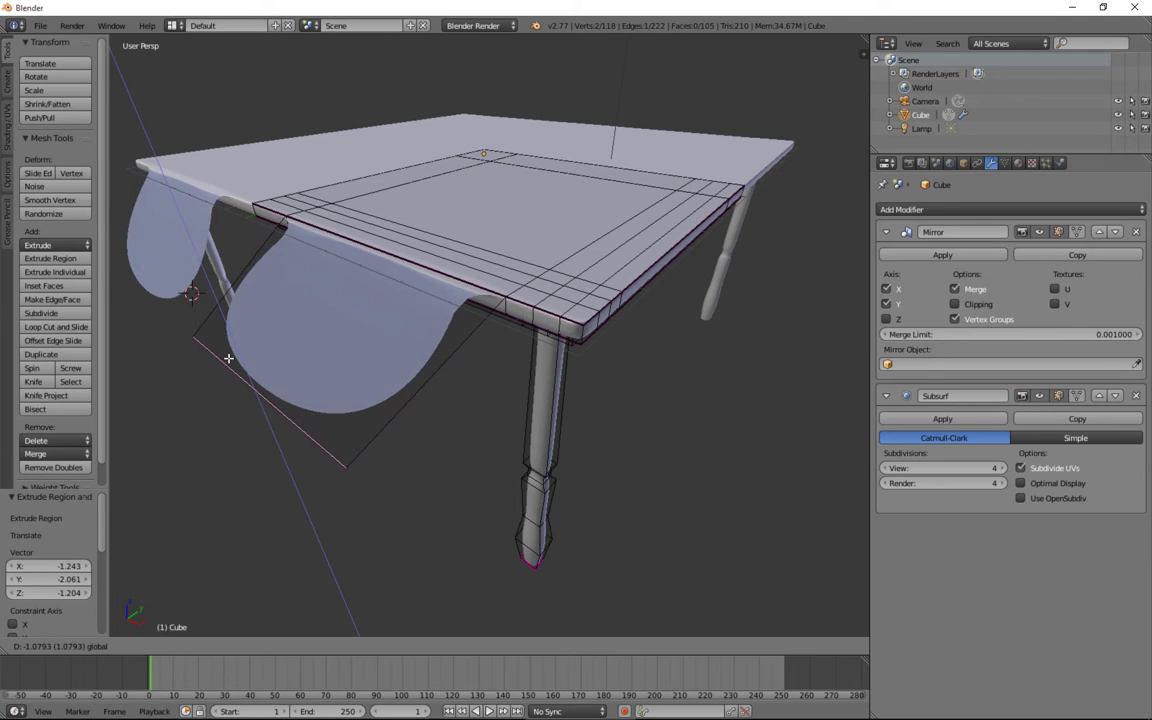
left_click(314, 340)
Step: Orbit around and beneath the table to inspect the flap, corner and legs
mouse_move(314, 340)
middle_mouse_down()
mouse_move(427, 265)
mouse_move(337, 319)
mouse_move(249, 268)
mouse_move(301, 311)
mouse_move(386, 303)
mouse_move(298, 340)
middle_mouse_up()
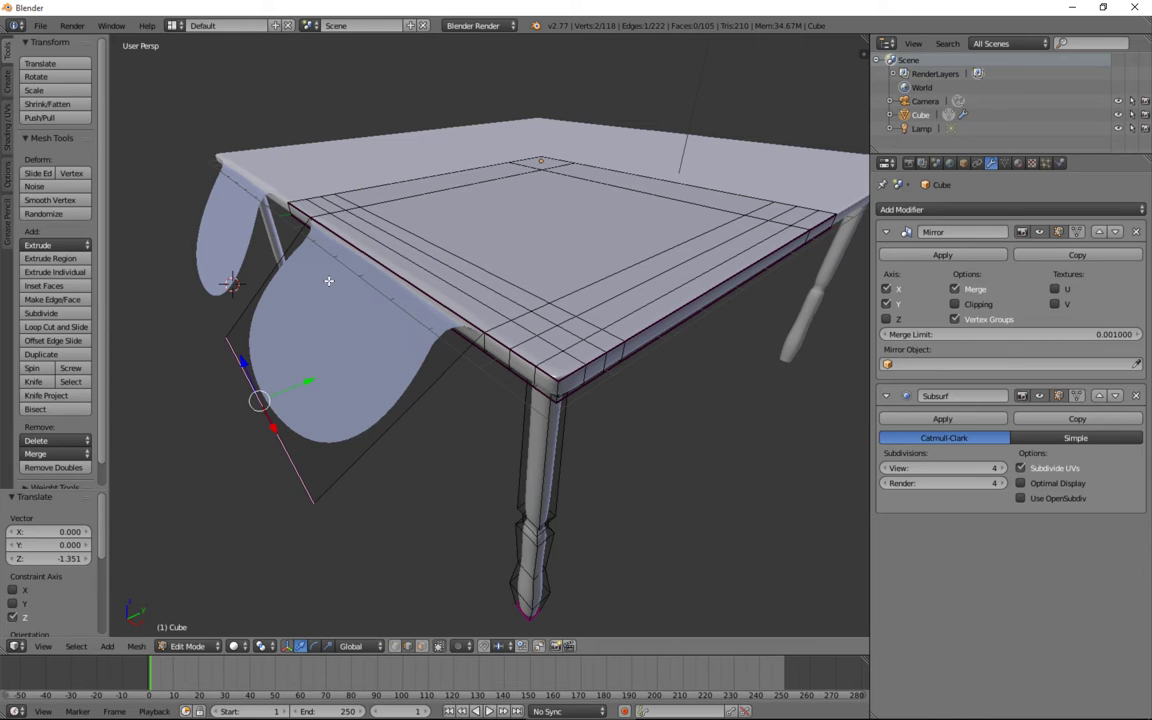
middle_click_drag(316, 314, 276, 249)
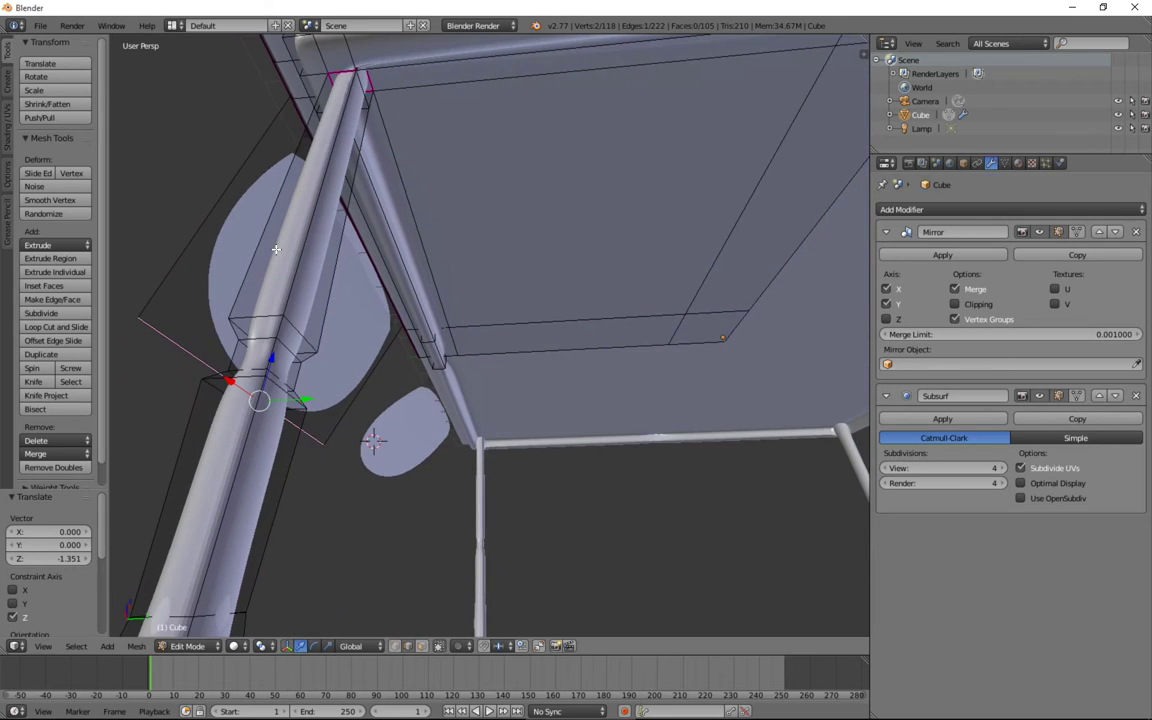
middle_click_drag(190, 315, 266, 288)
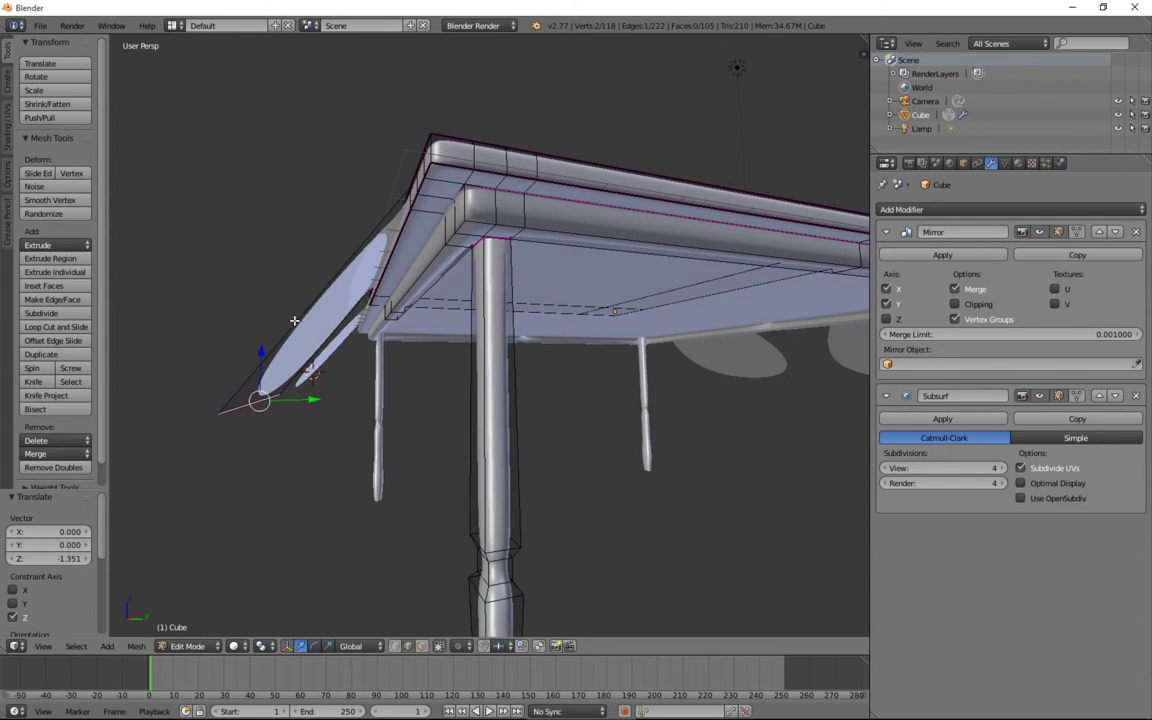
middle_click_drag(315, 250, 339, 208)
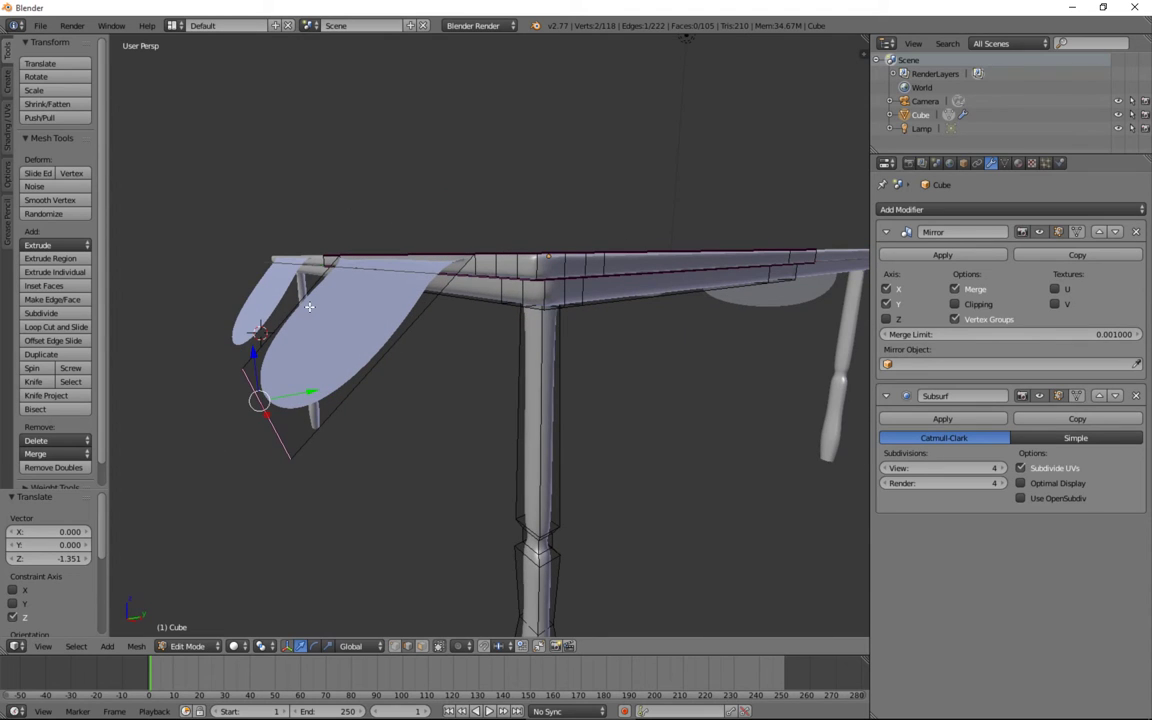
middle_click_drag(317, 305, 234, 322)
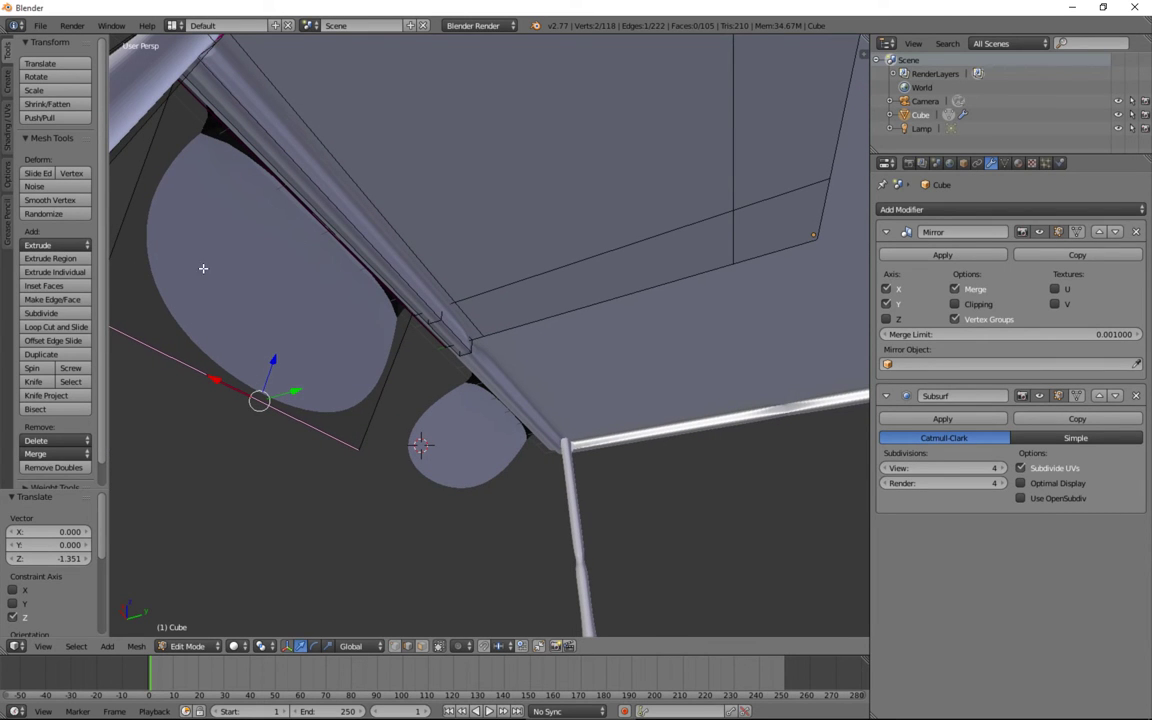
middle_click_drag(201, 272, 338, 380)
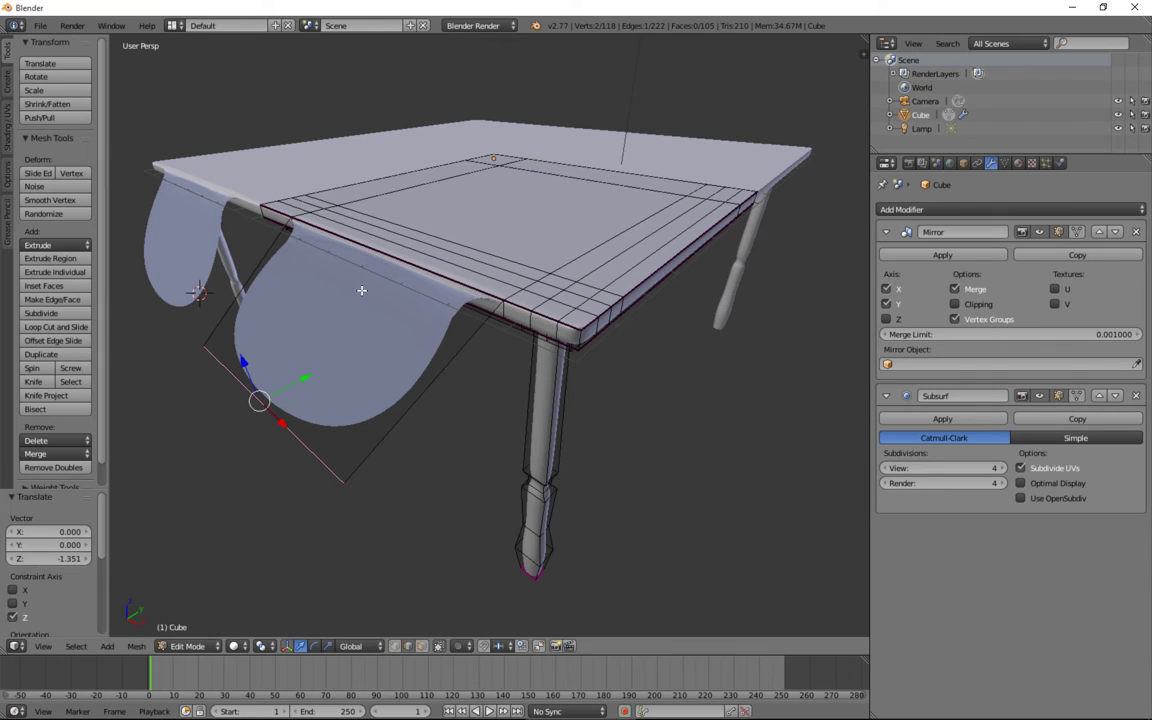
Step: Delete the hanging flap's vertices
key("x")
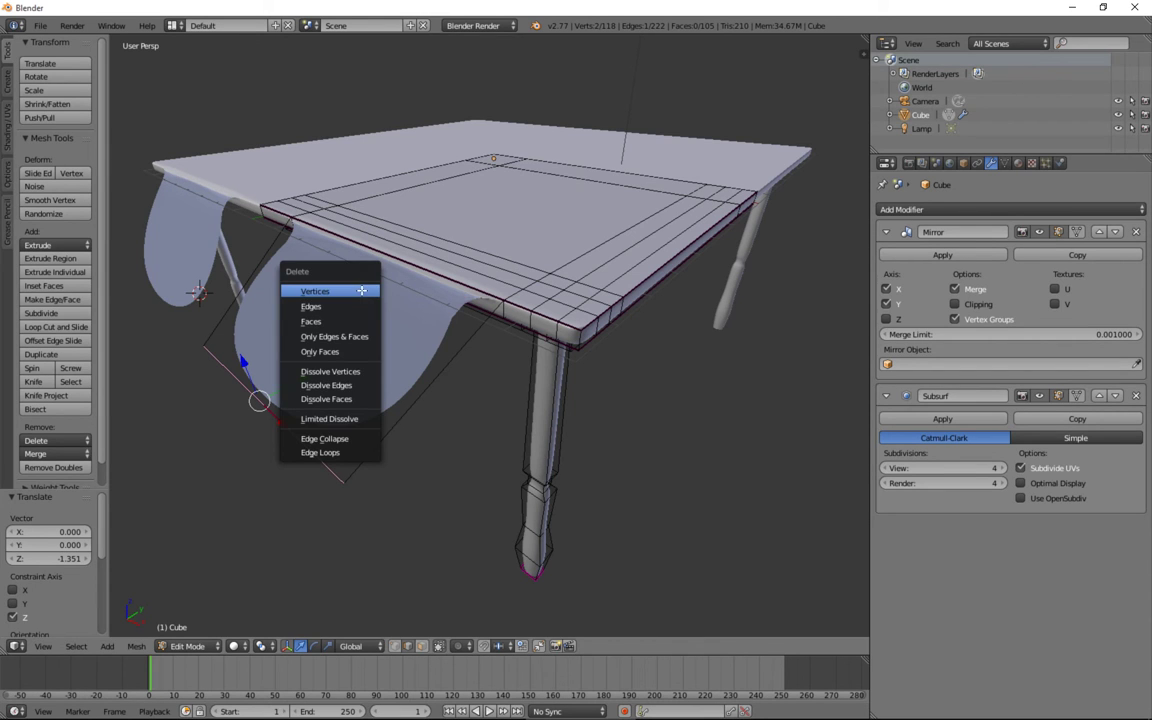
left_click(370, 290)
middle_click_drag(360, 296, 317, 202)
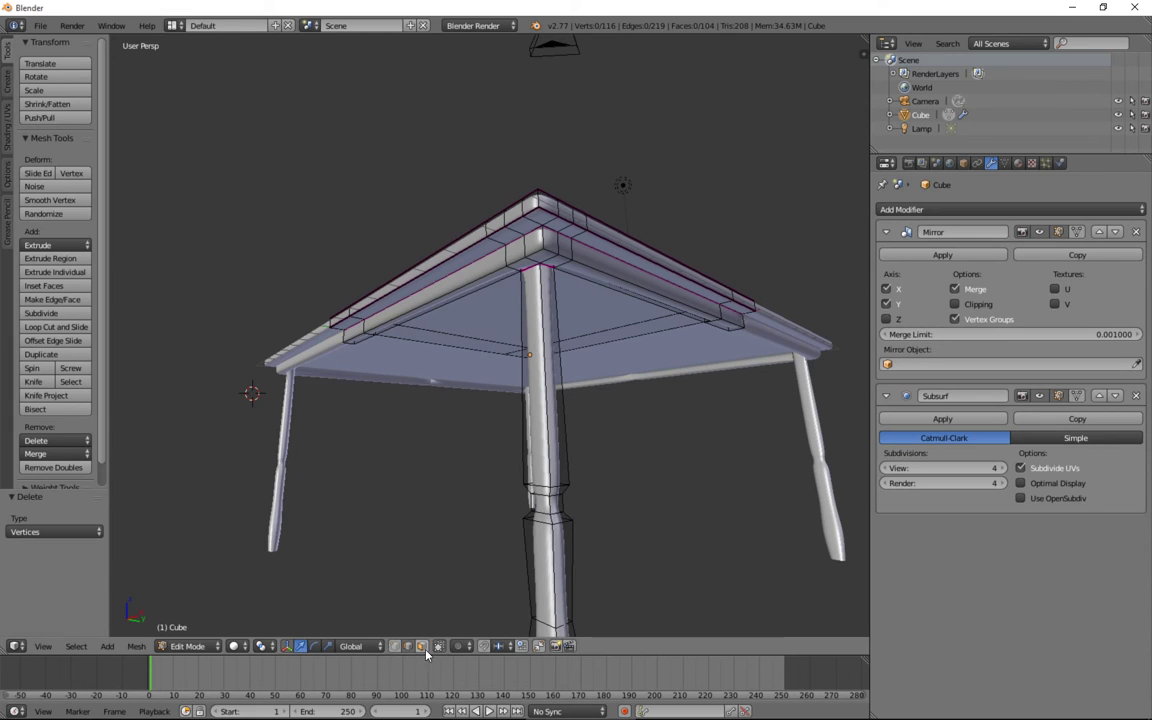
scroll(434, 308, "up", 5)
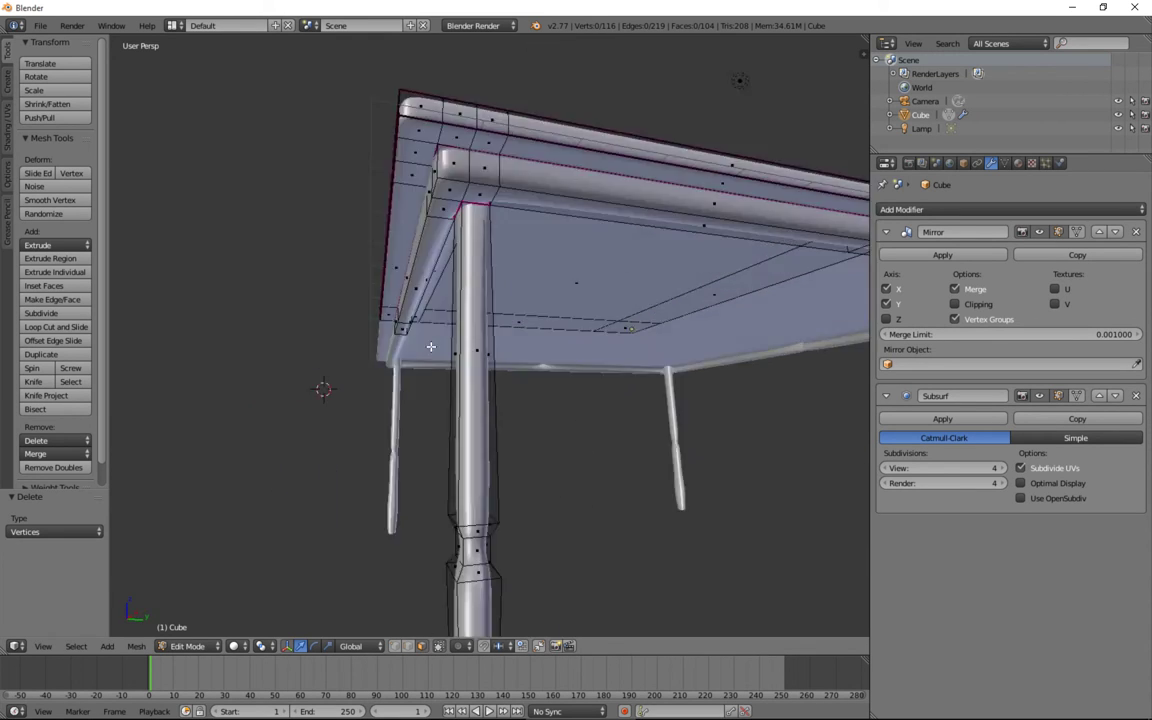
Step: Extrude a small underside face downward and give its bottom edges a full crease
right_click(710, 296)
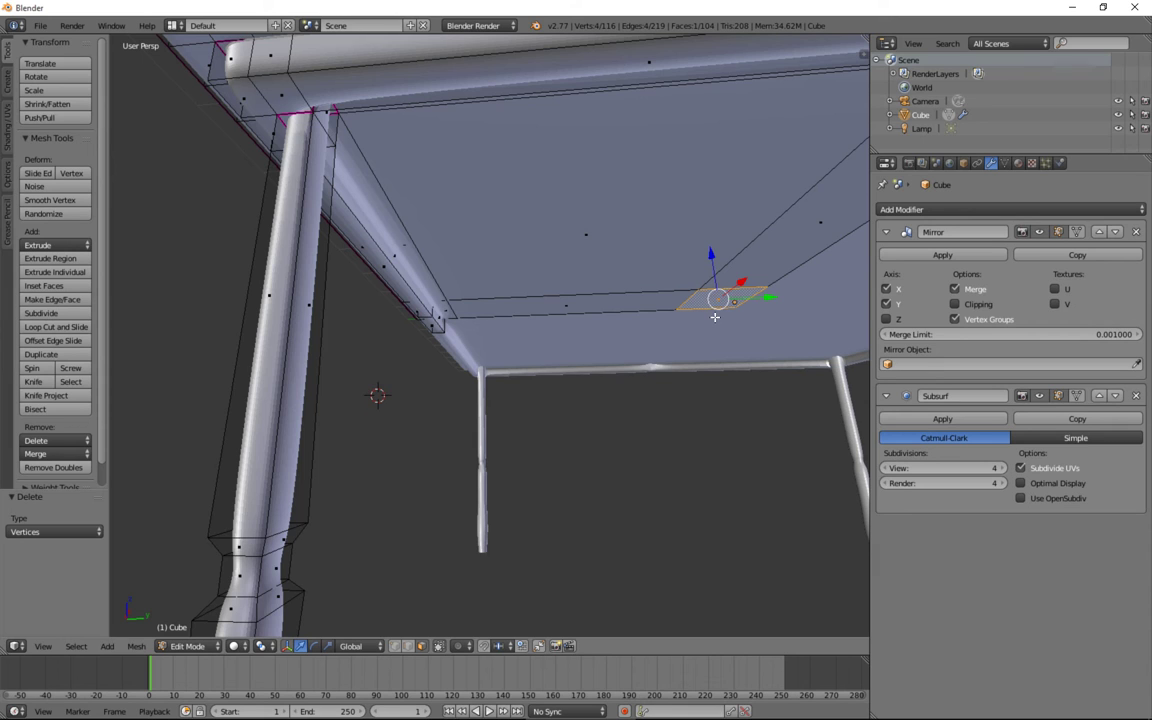
key("e")
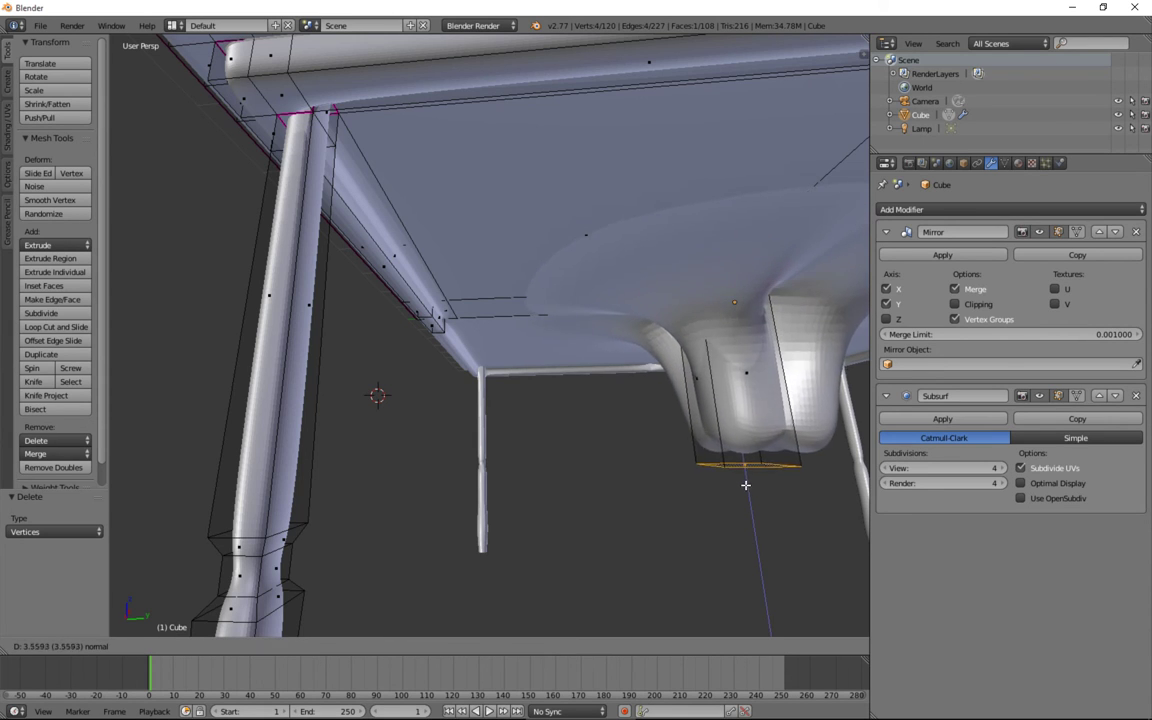
left_click(752, 585)
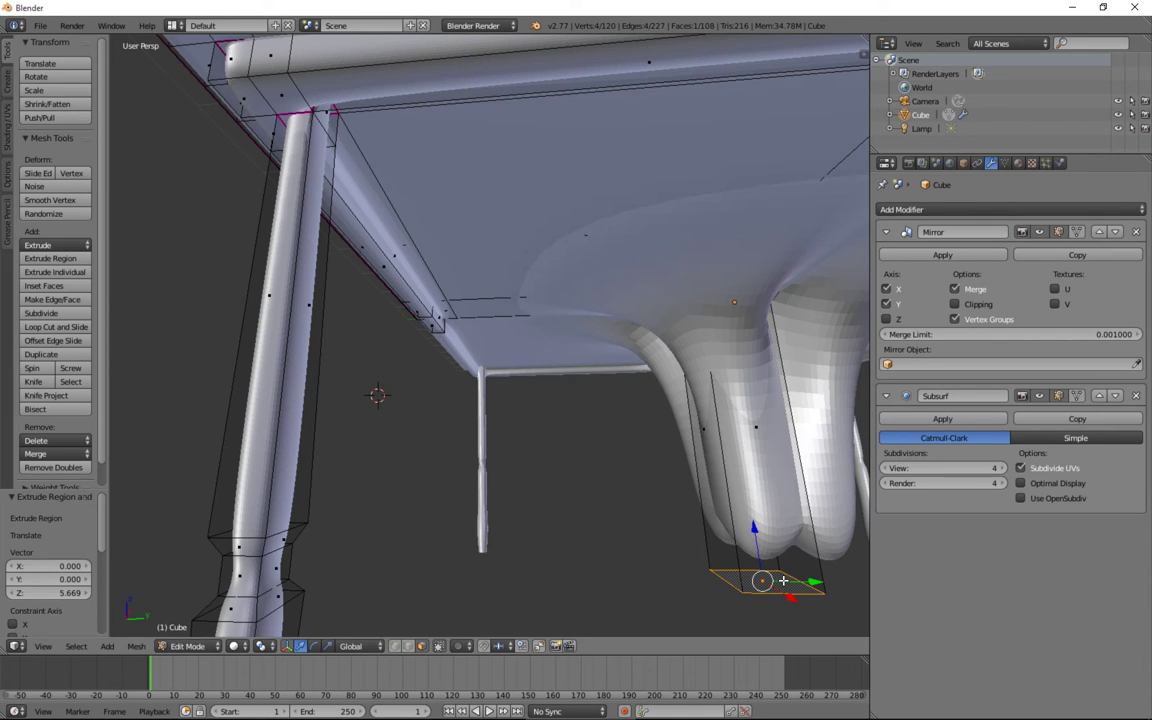
key("shift+e")
left_click(427, 540)
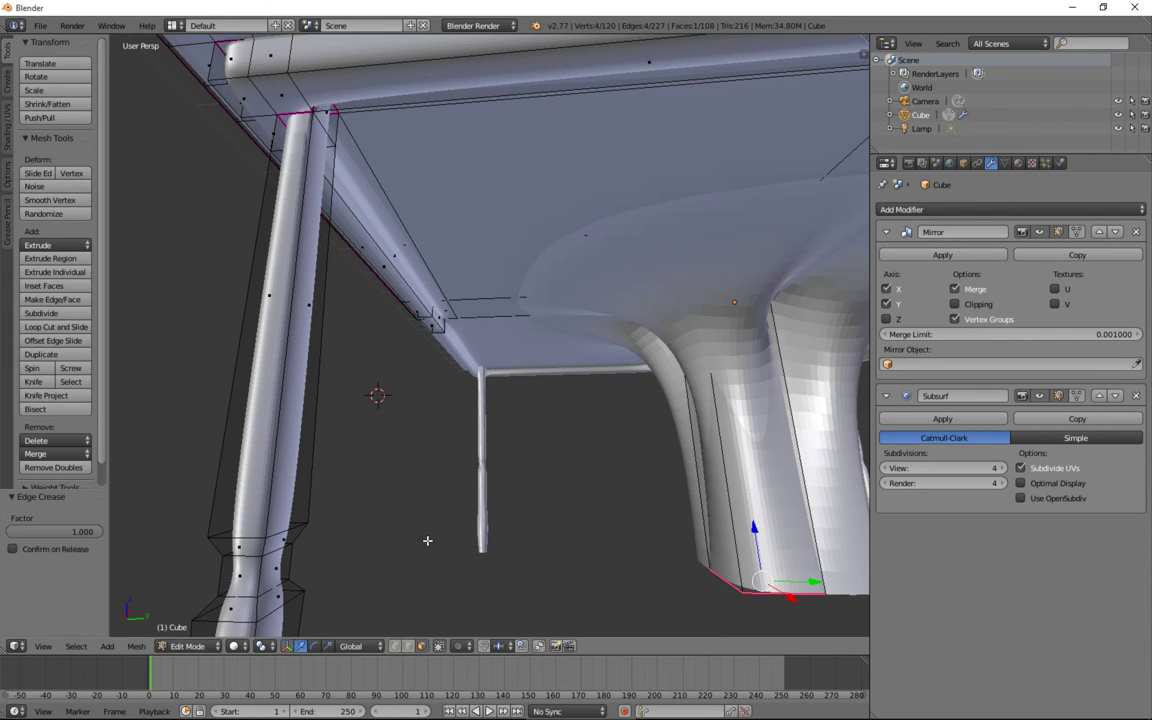
Step: Undo the face extrusion demo after viewing it from below
middle_click_drag(664, 498, 723, 535)
middle_click_drag(710, 485, 655, 440)
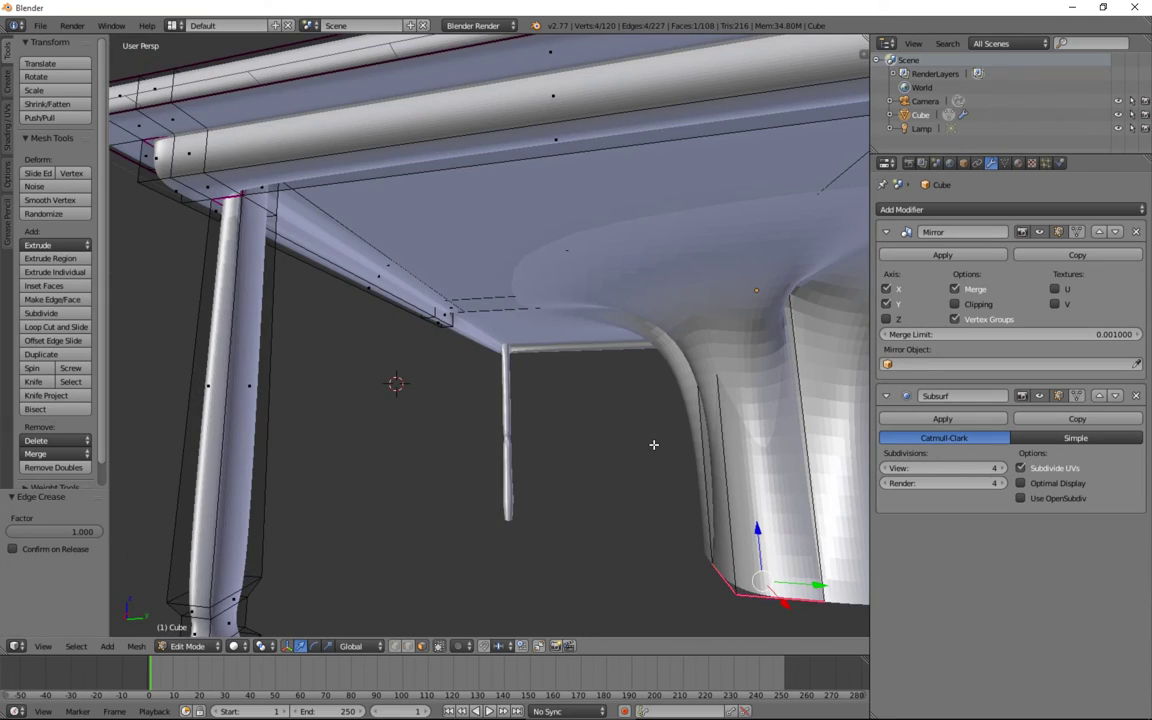
key("ctrl+z")
key("ctrl+z")
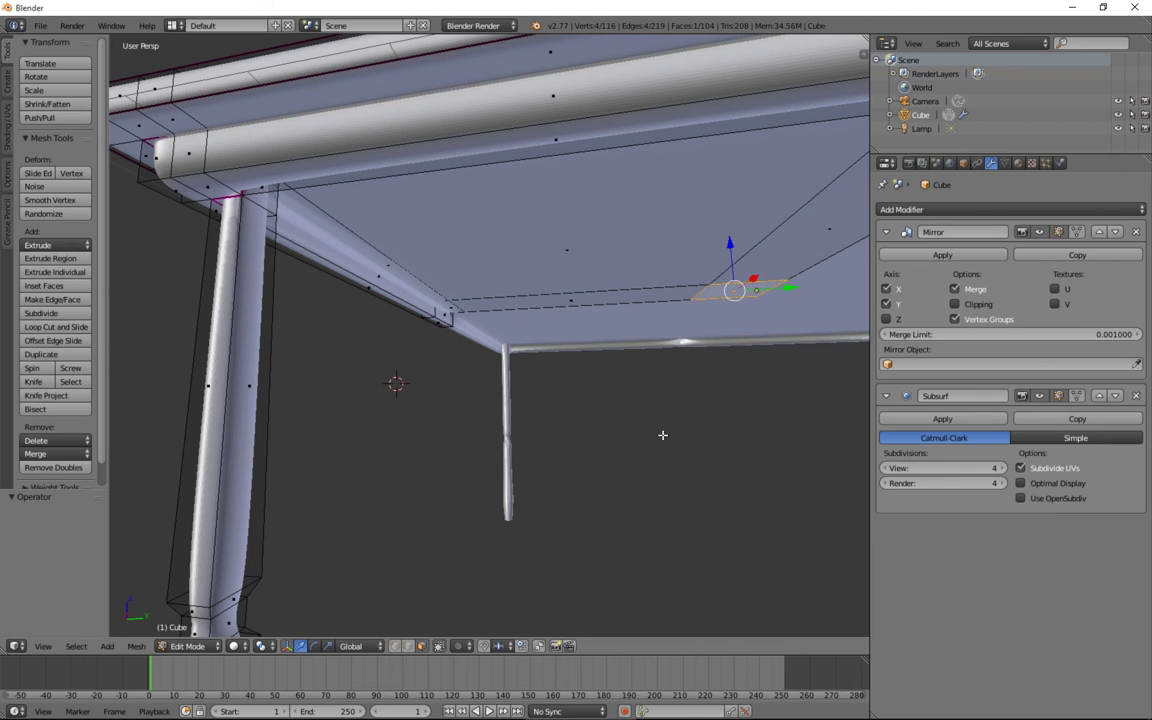
middle_click_drag(692, 378, 689, 389)
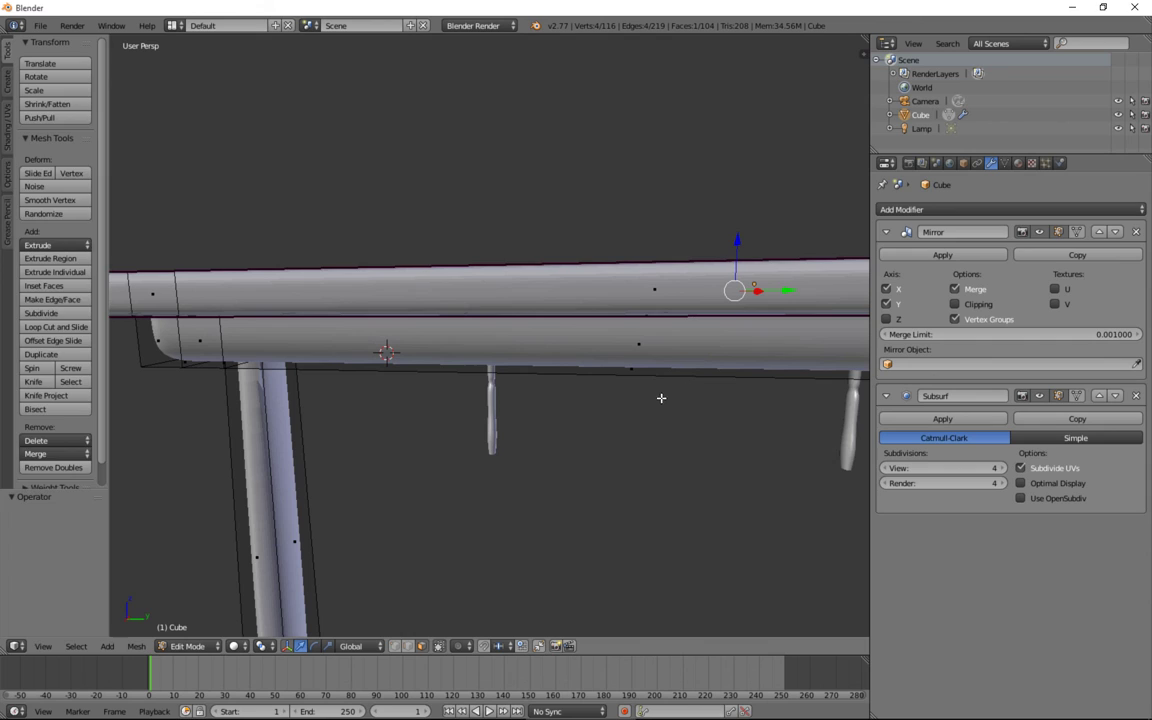
key("alt+Tab")
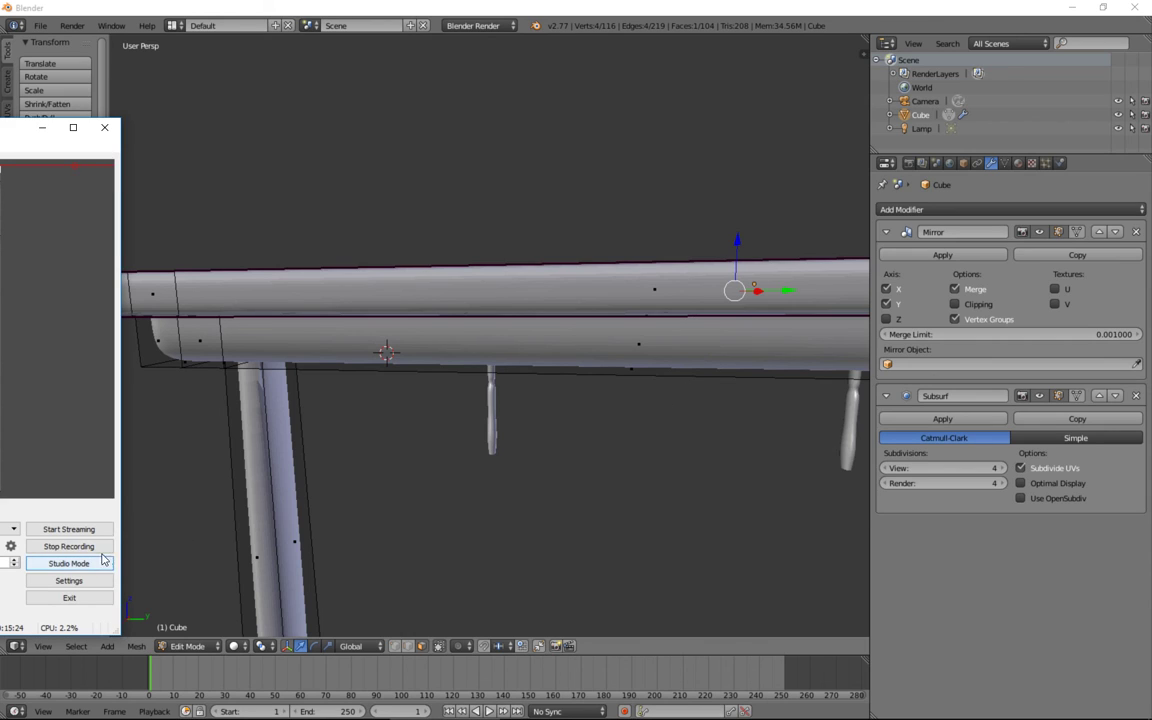